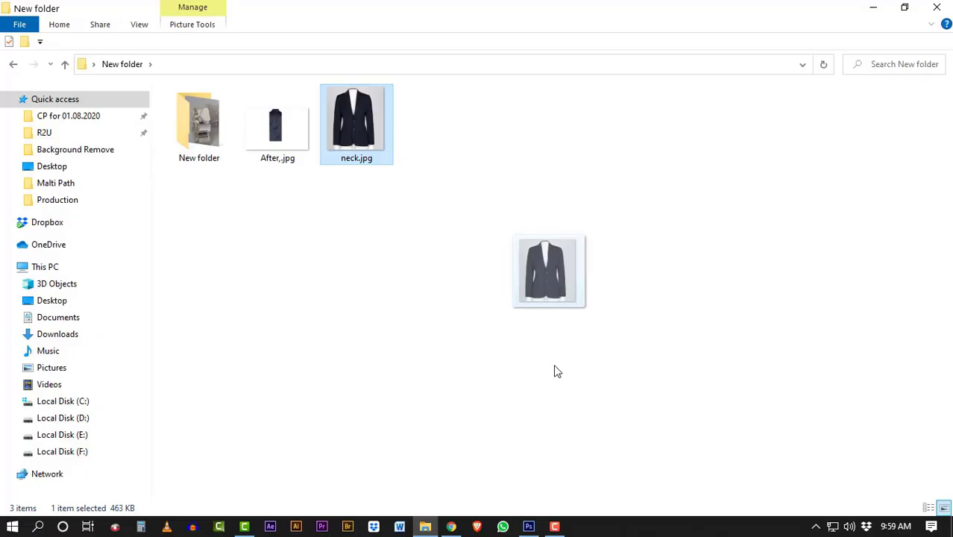
Bring up neck.jpg showing the navy blazer on the mannequin with Path 1, Path 2 and Work Path.
{"action": "mouse_move", "coordinate": [556, 370]}
{"action": "left_mouse_down"}
{"action": "mouse_move", "coordinate": [542, 524]}
{"action": "mouse_move", "coordinate": [474, 359]}
{"action": "left_mouse_up"}
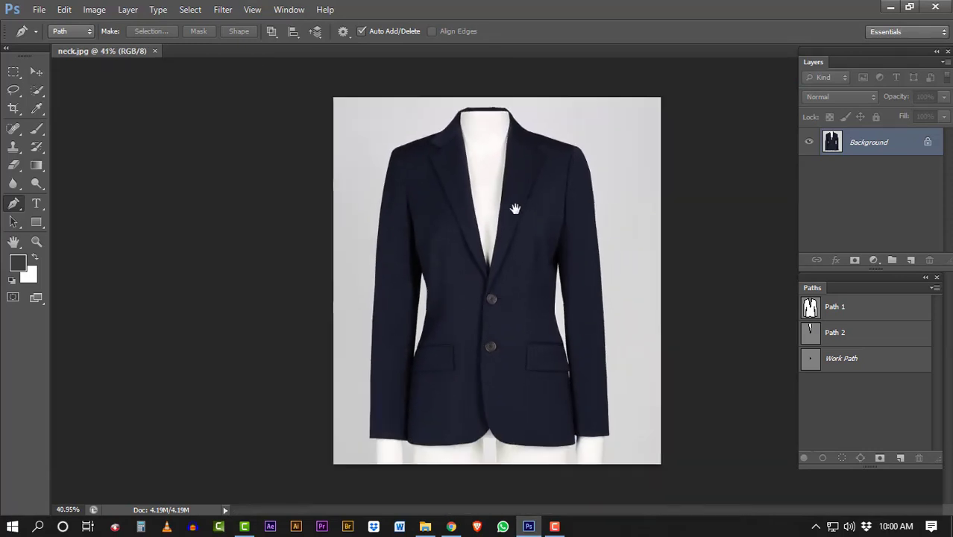
Duplicate the Background into Layer 1 and readjust the canvas zoom on the blazer.
{"action": "scroll", "coordinate": [431, 223], "scroll_direction": "down", "scroll_amount": 1}
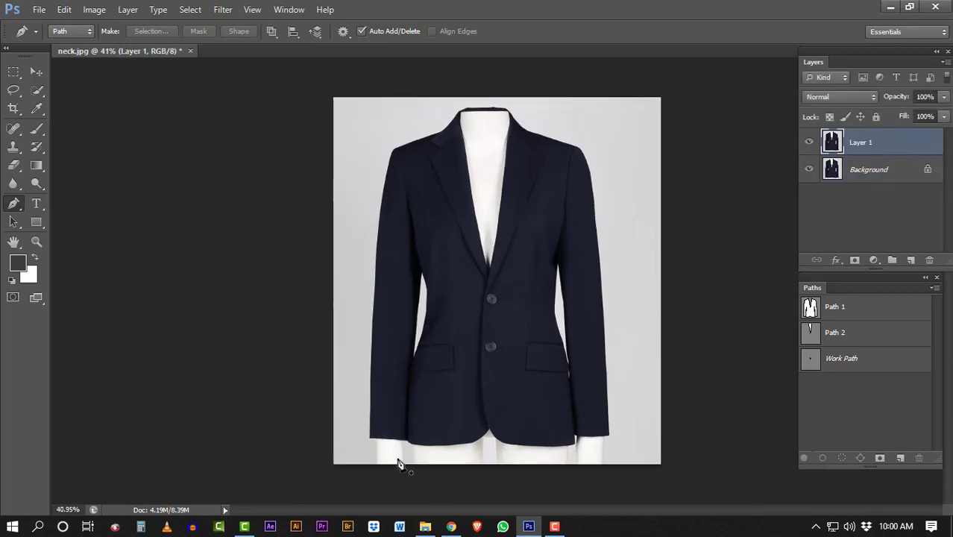
{"action": "scroll", "coordinate": [399, 464], "scroll_direction": "up", "scroll_amount": 1}
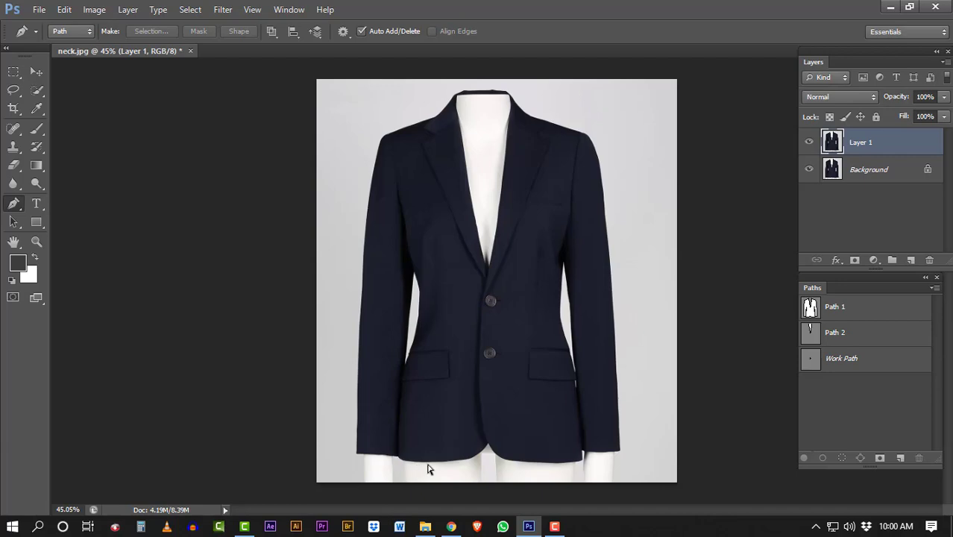
Open Filter > Liquify and zoom in on the jacket with a smaller warp brush.
{"action": "left_click", "coordinate": [222, 9]}
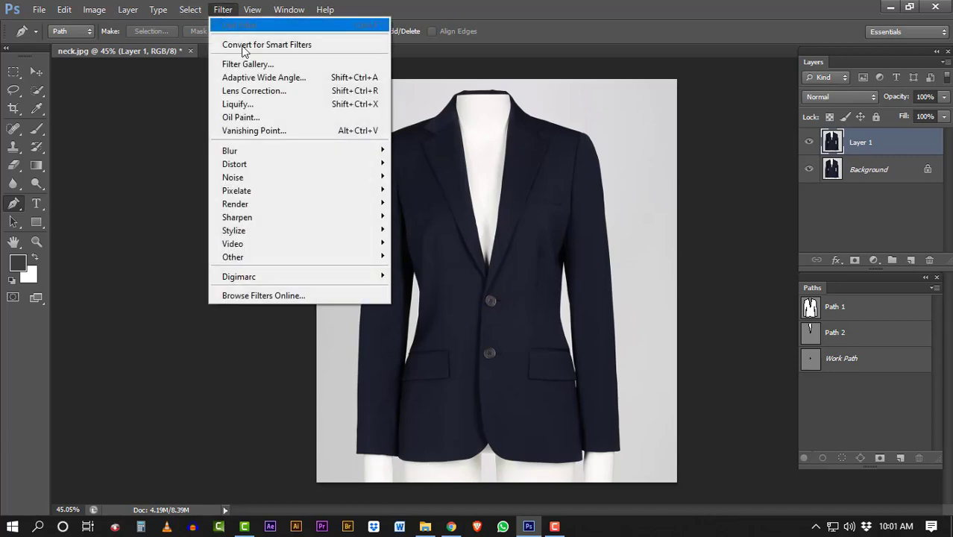
{"action": "left_click", "coordinate": [243, 103]}
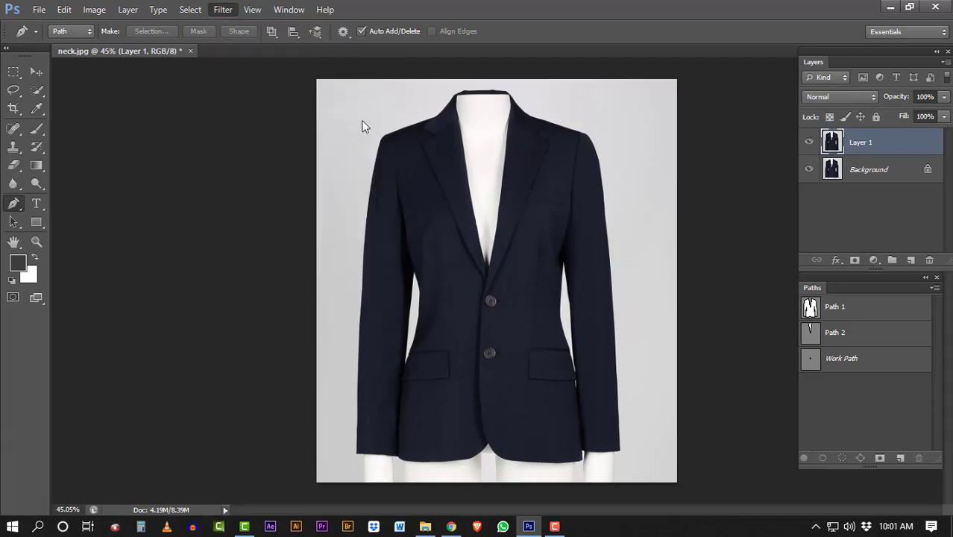
{"action": "key", "text": "bracketleft"}
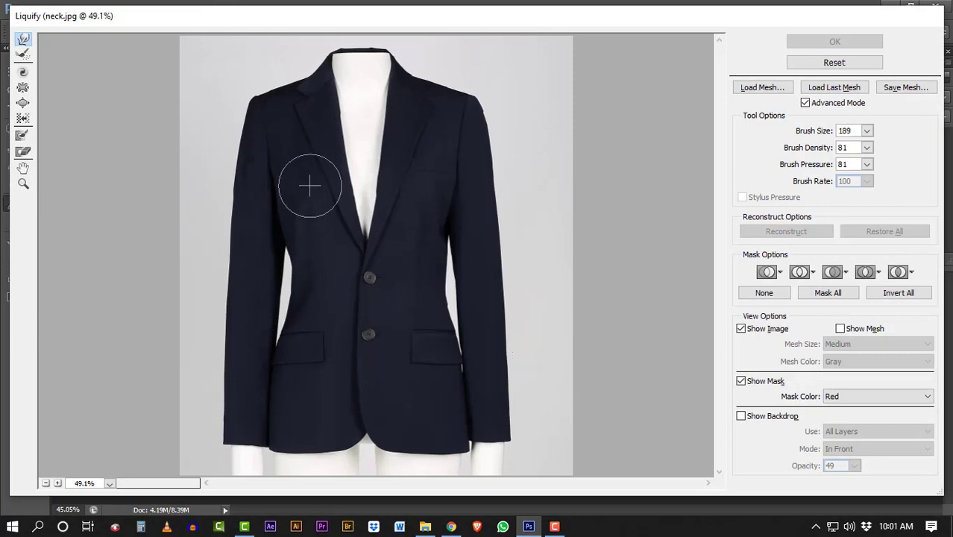
{"action": "key", "text": "ctrl+plus"}
{"action": "key", "text": "ctrl+plus"}
{"action": "left_click_drag", "start_coordinate": [439, 257], "coordinate": [553, 185]}
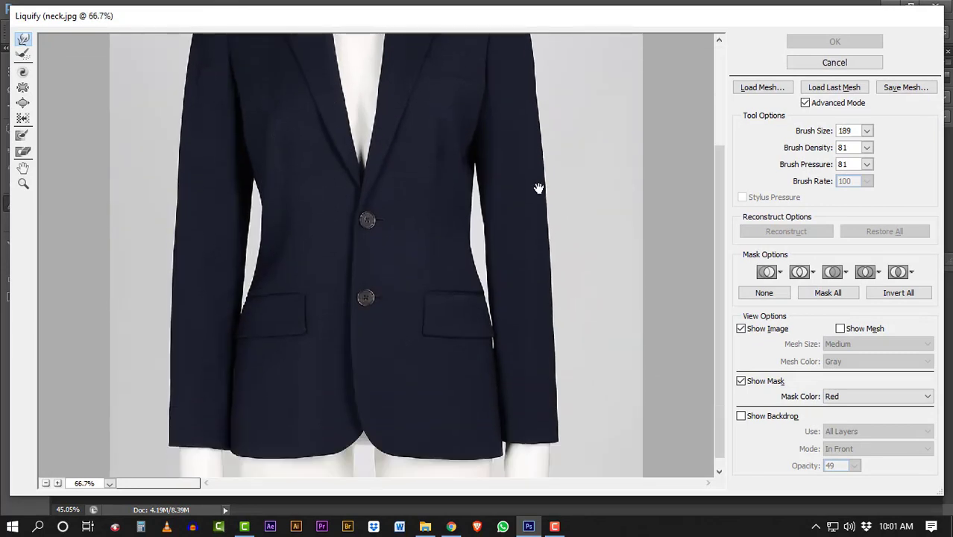
{"action": "left_click_drag", "start_coordinate": [240, 259], "coordinate": [212, 452]}
Nudge the collar edge, then push the left waist edge inward with brush size 132.
{"action": "key", "text": "bracketright"}
{"action": "key", "text": "bracketright"}
{"action": "key", "text": "bracketright"}
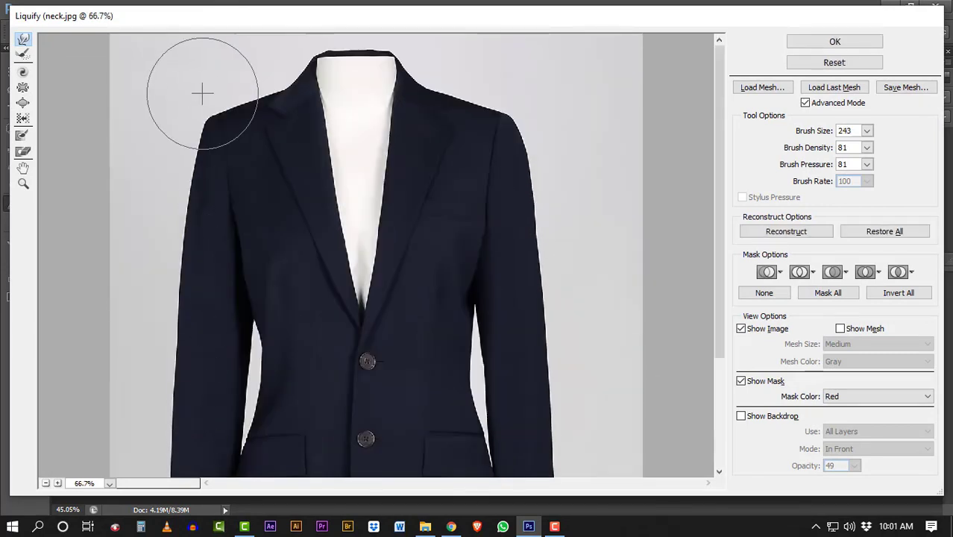
{"action": "key", "text": "bracketleft"}
{"action": "key", "text": "bracketleft"}
{"action": "key", "text": "bracketleft"}
{"action": "key", "text": "bracketleft"}
{"action": "key", "text": "bracketleft"}
{"action": "left_click_drag", "start_coordinate": [251, 68], "coordinate": [319, 39]}
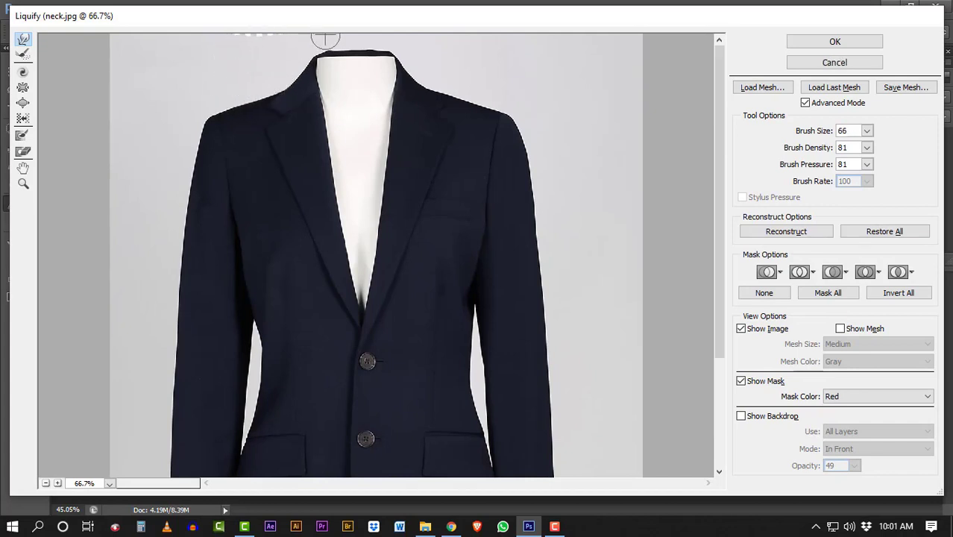
{"action": "scroll", "coordinate": [308, 288], "scroll_direction": "down", "scroll_amount": 5}
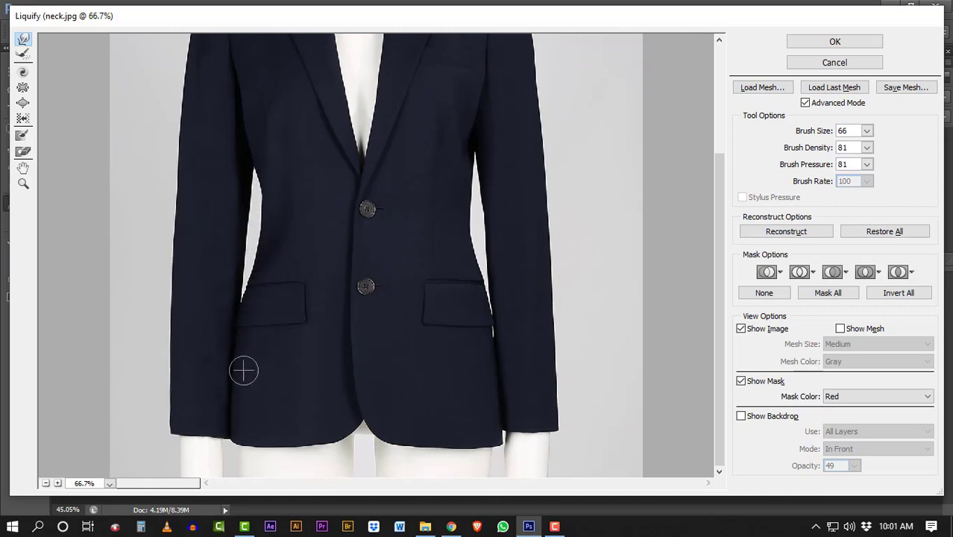
{"action": "key", "text": "bracketright"}
{"action": "key", "text": "bracketright"}
{"action": "key", "text": "bracketright"}
{"action": "key", "text": "bracketright"}
{"action": "key", "text": "bracketright"}
{"action": "key", "text": "bracketright"}
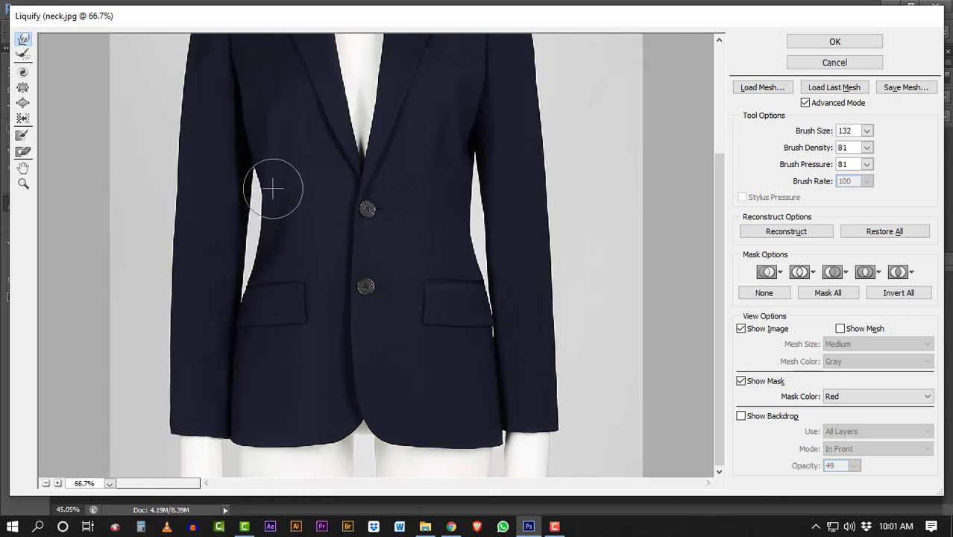
{"action": "left_click_drag", "start_coordinate": [273, 189], "coordinate": [248, 281]}
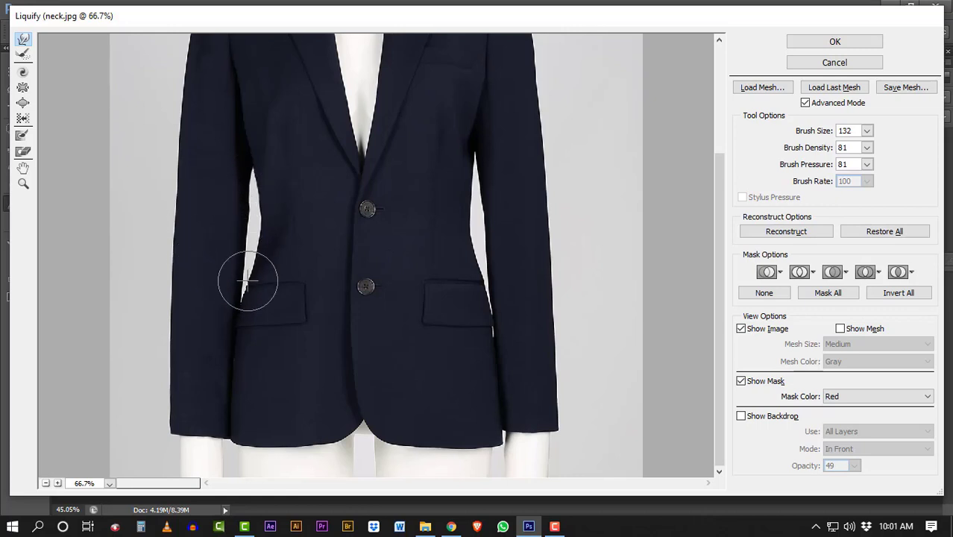
{"action": "key", "text": "alt"}
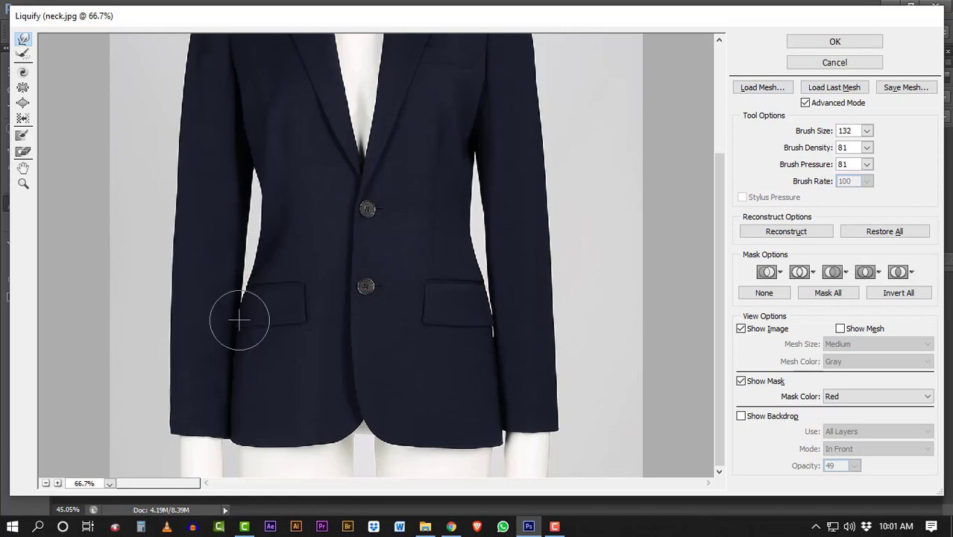
Paint a Freeze Mask over the jacket's left sleeve with a brush of about 72.
{"action": "left_click", "coordinate": [24, 137]}
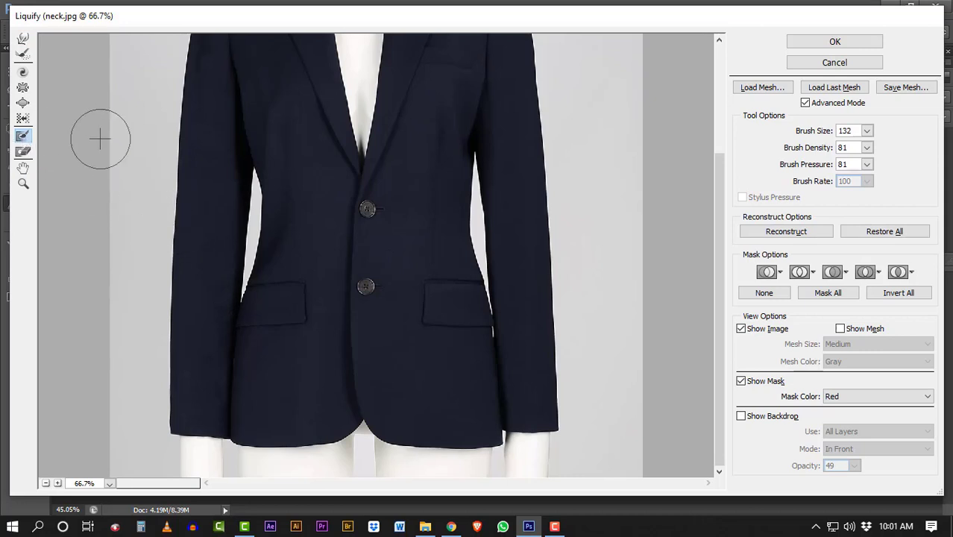
{"action": "right_click", "coordinate": [230, 179], "text": "alt"}
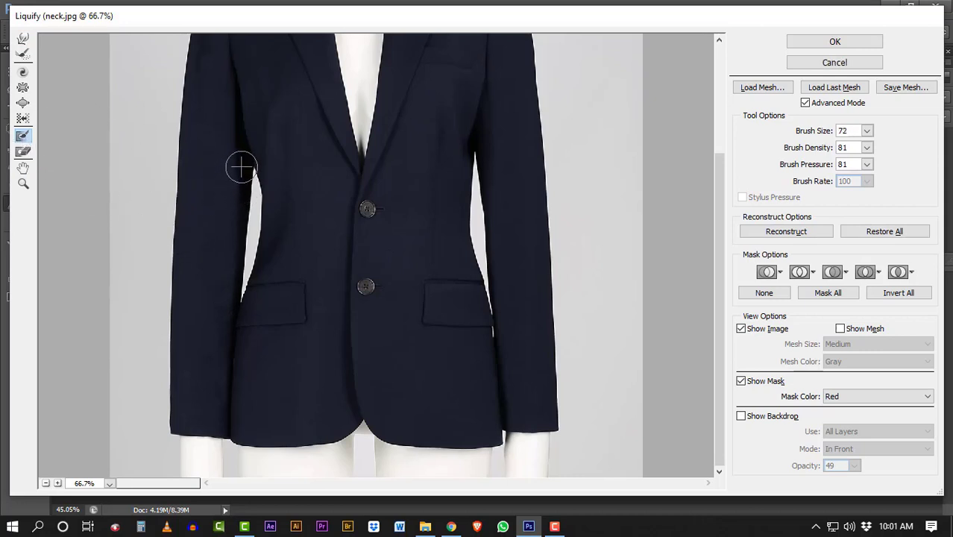
{"action": "left_click", "coordinate": [241, 166]}
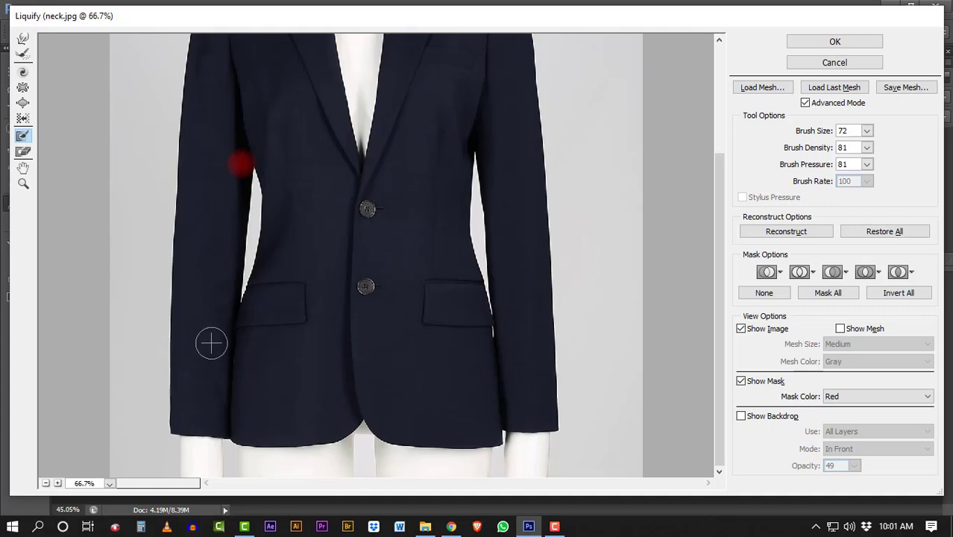
{"action": "left_click", "coordinate": [225, 330], "text": "shift"}
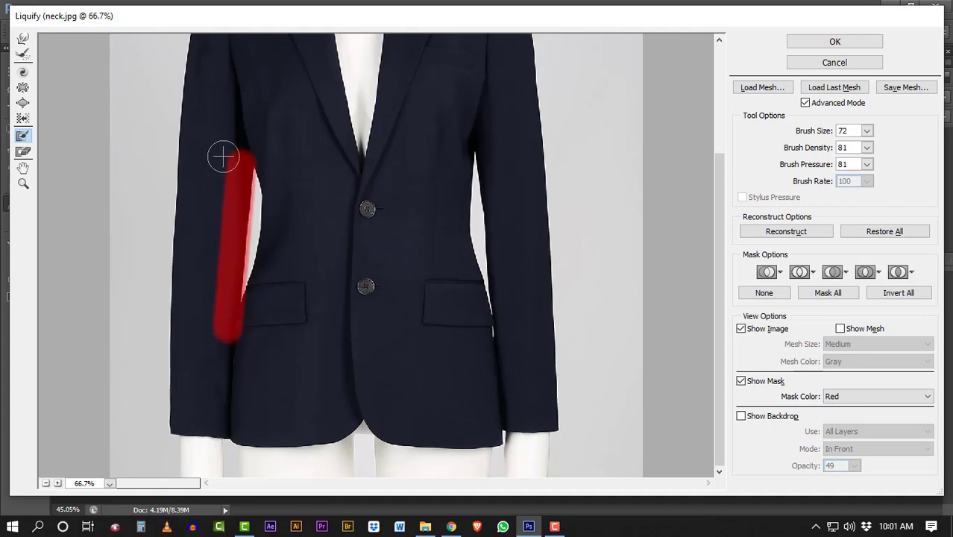
{"action": "mouse_move", "coordinate": [241, 132]}
{"action": "left_mouse_down"}
{"action": "mouse_move", "coordinate": [211, 153]}
{"action": "mouse_move", "coordinate": [239, 100]}
{"action": "left_mouse_up"}
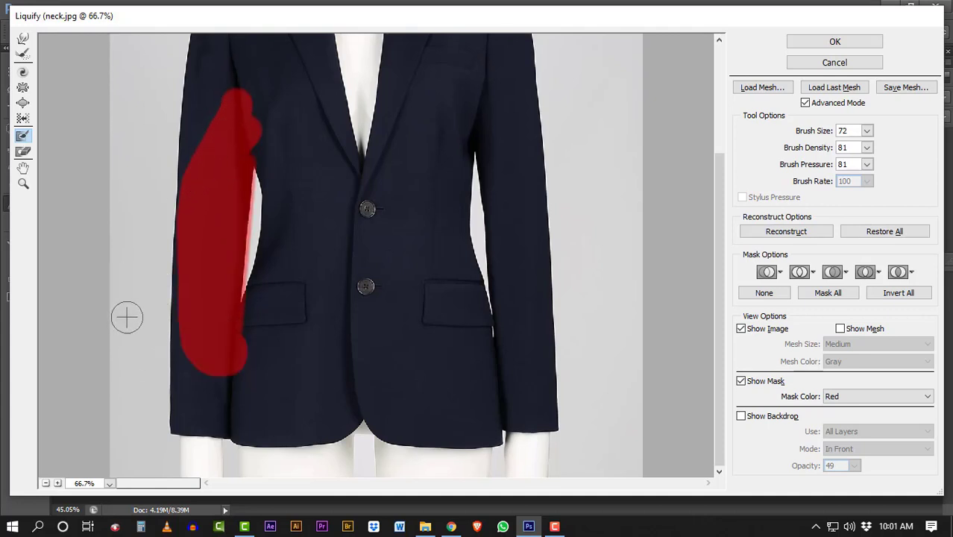
Return to Forward Warp, settle the brush at 87, and apply the Liquify changes.
{"action": "left_click", "coordinate": [22, 39]}
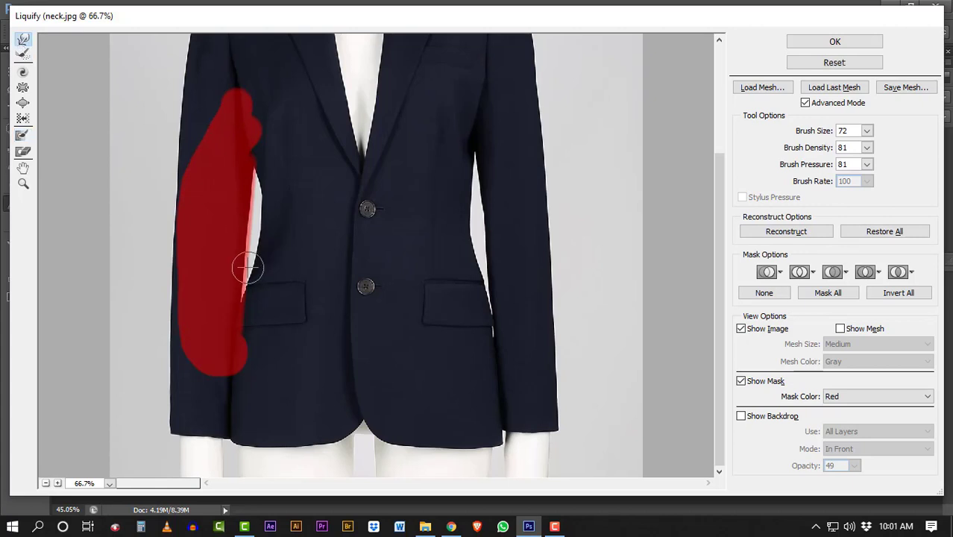
{"action": "key", "text": "bracketright"}
{"action": "key", "text": "bracketright"}
{"action": "key", "text": "bracketright"}
{"action": "key", "text": "bracketright"}
{"action": "key", "text": "bracketright"}
{"action": "key", "text": "bracketright"}
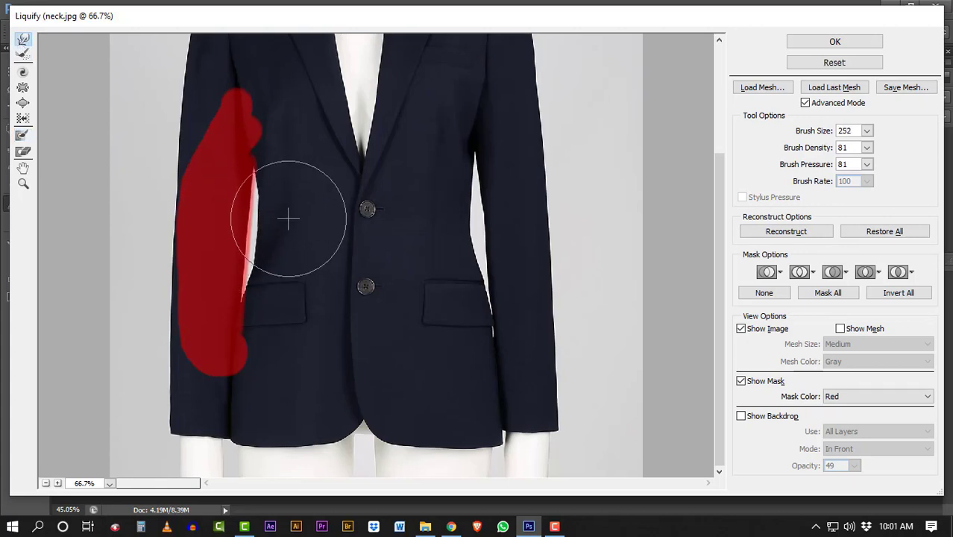
{"action": "key", "text": "bracketleft"}
{"action": "key", "text": "bracketleft"}
{"action": "key", "text": "bracketleft"}
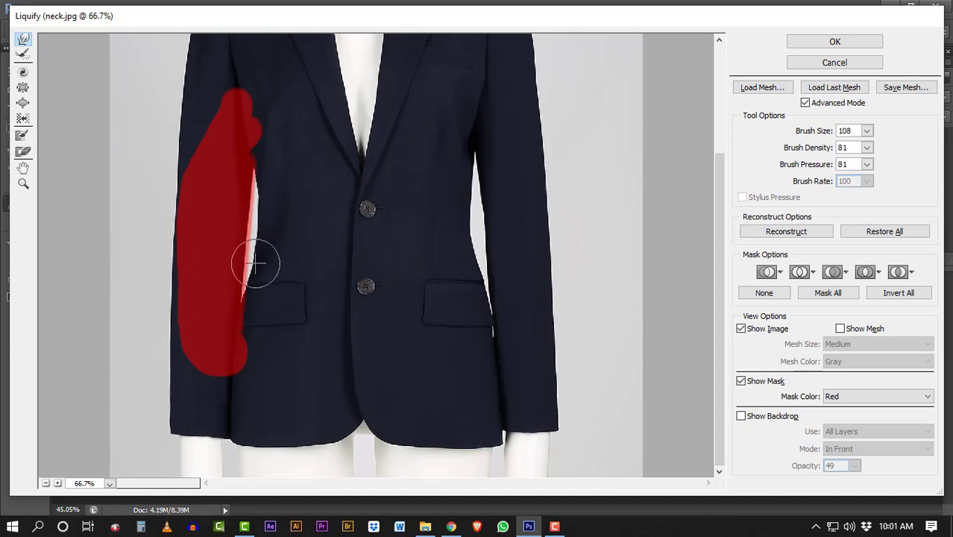
{"action": "key", "text": "bracketright"}
{"action": "key", "text": "bracketright"}
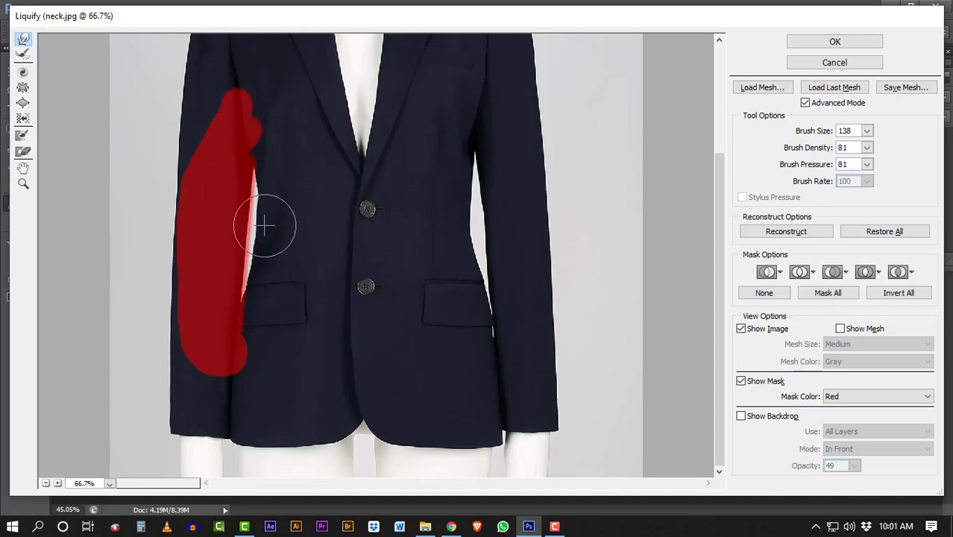
{"action": "key", "text": "bracketleft"}
{"action": "key", "text": "bracketleft"}
{"action": "key", "text": "bracketleft"}
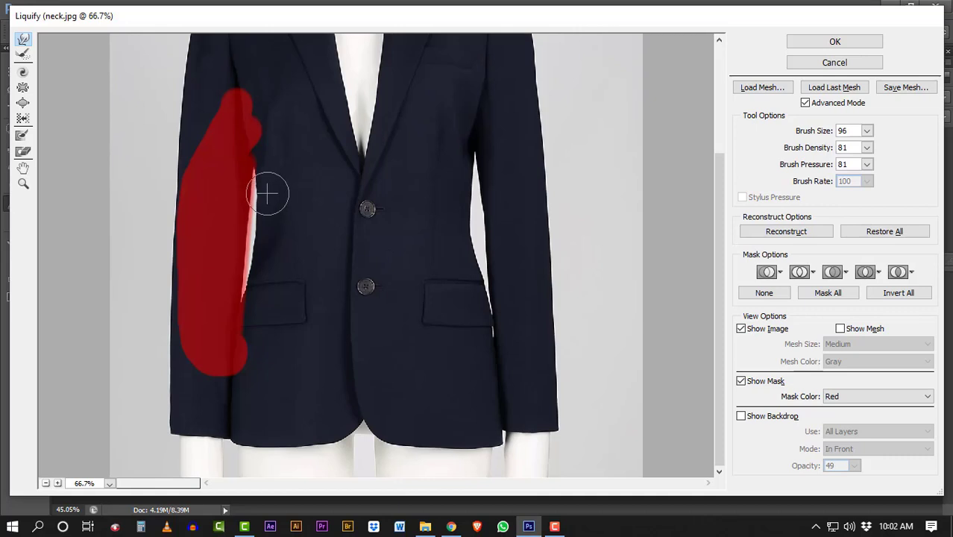
{"action": "key", "text": "bracketright"}
{"action": "key", "text": "bracketright"}
{"action": "key", "text": "bracketright"}
{"action": "key", "text": "bracketright"}
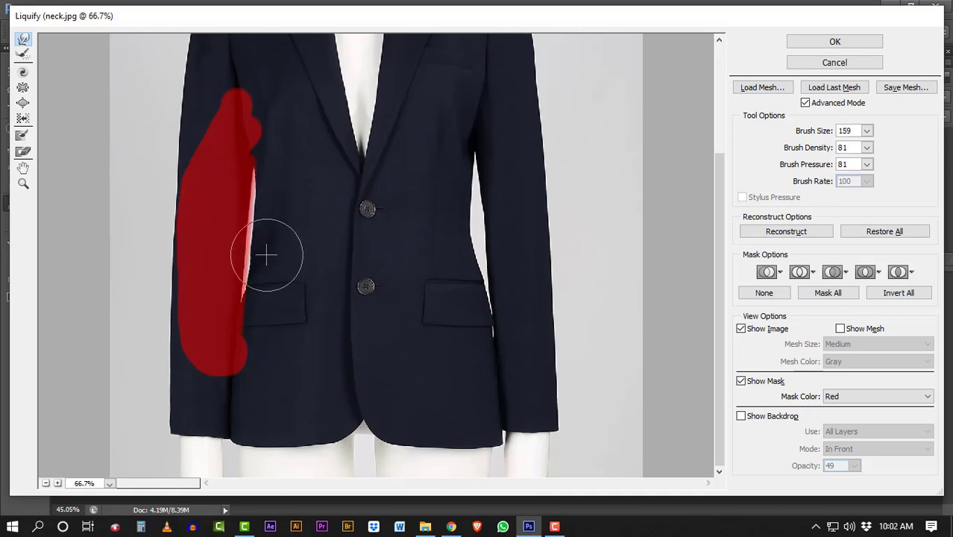
{"action": "key", "text": "bracketleft"}
{"action": "key", "text": "bracketleft"}
{"action": "key", "text": "bracketleft"}
{"action": "key", "text": "bracketleft"}
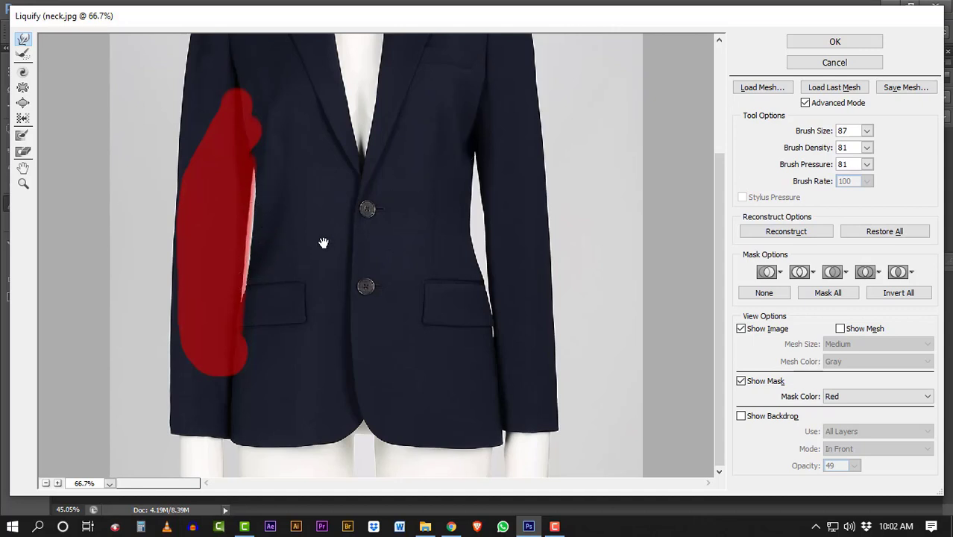
{"action": "left_click_drag", "start_coordinate": [323, 243], "coordinate": [325, 364]}
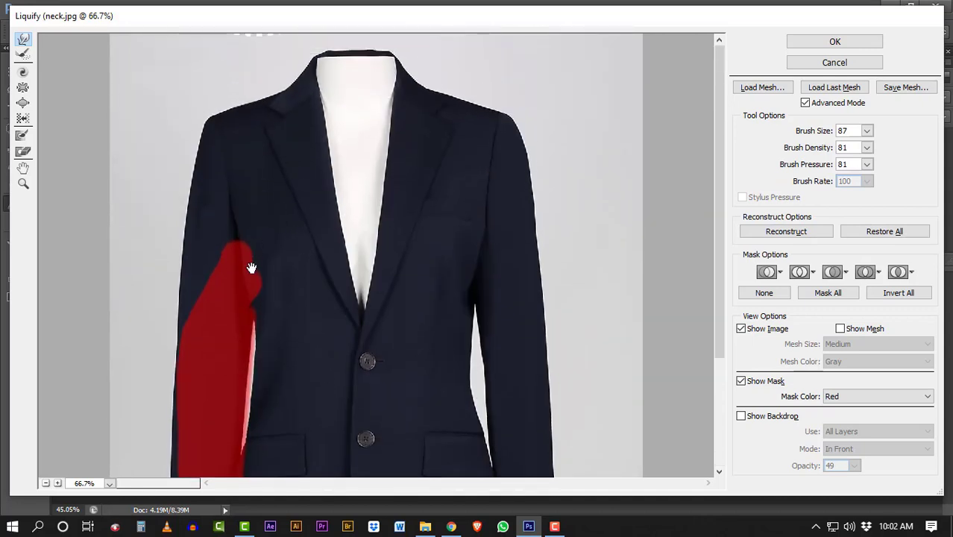
{"action": "mouse_move", "coordinate": [251, 267]}
{"action": "left_mouse_down"}
{"action": "mouse_move", "coordinate": [304, 167]}
{"action": "mouse_move", "coordinate": [306, 112]}
{"action": "left_mouse_up"}
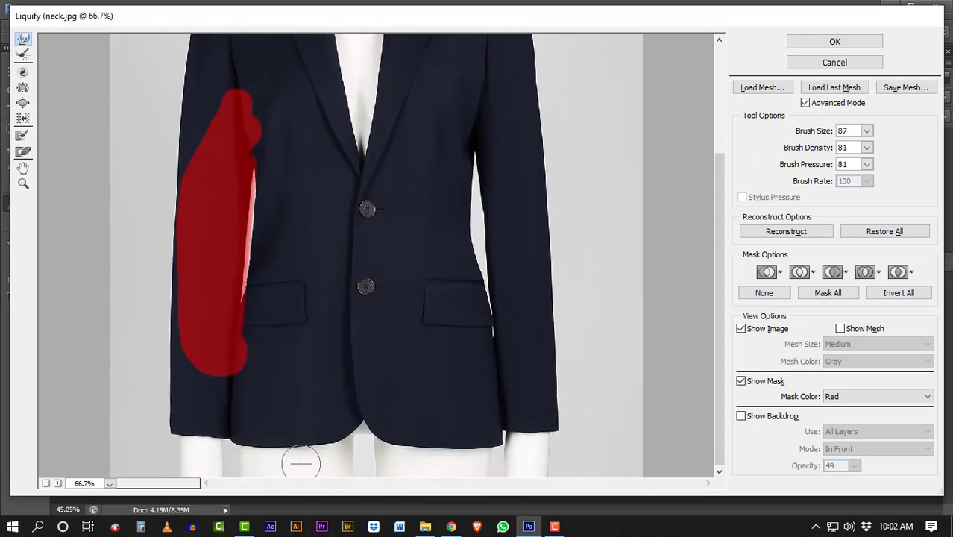
{"action": "left_click", "coordinate": [877, 43]}
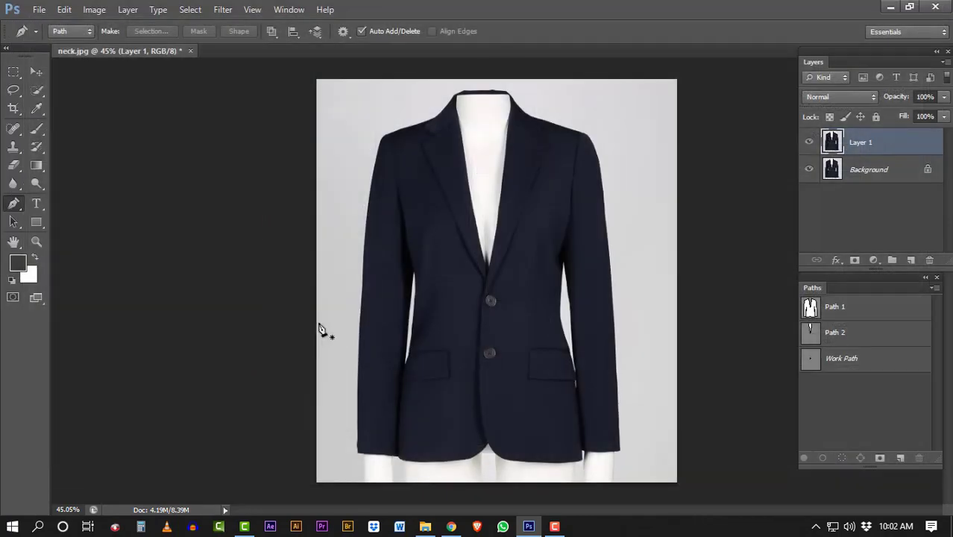
Start the Pen work path along the jacket's bottom hem and notch.
{"action": "scroll", "coordinate": [534, 321], "scroll_direction": "up", "scroll_amount": 2}
{"action": "scroll", "coordinate": [420, 396], "scroll_direction": "up", "scroll_amount": 2}
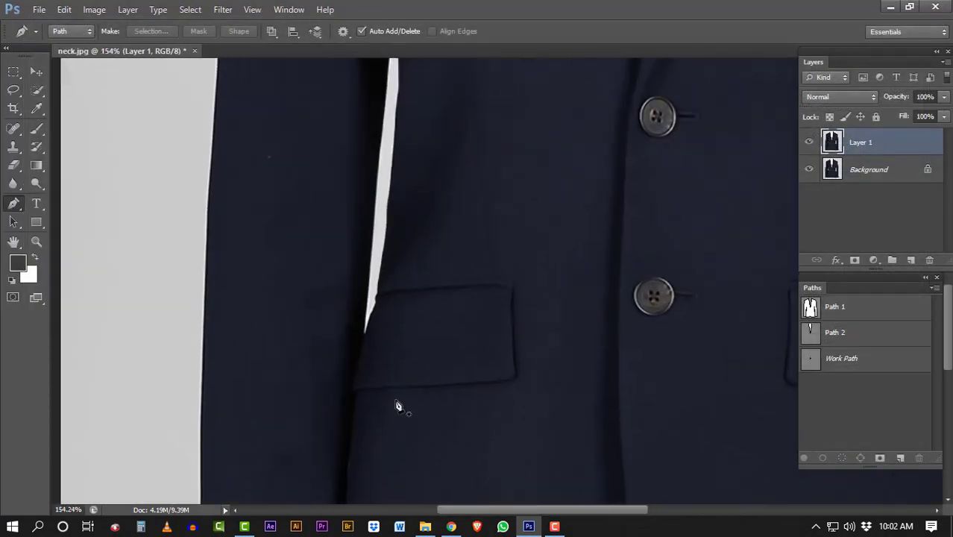
{"action": "scroll", "coordinate": [397, 404], "scroll_direction": "down", "scroll_amount": 2}
{"action": "scroll", "coordinate": [372, 347], "scroll_direction": "down", "scroll_amount": 3}
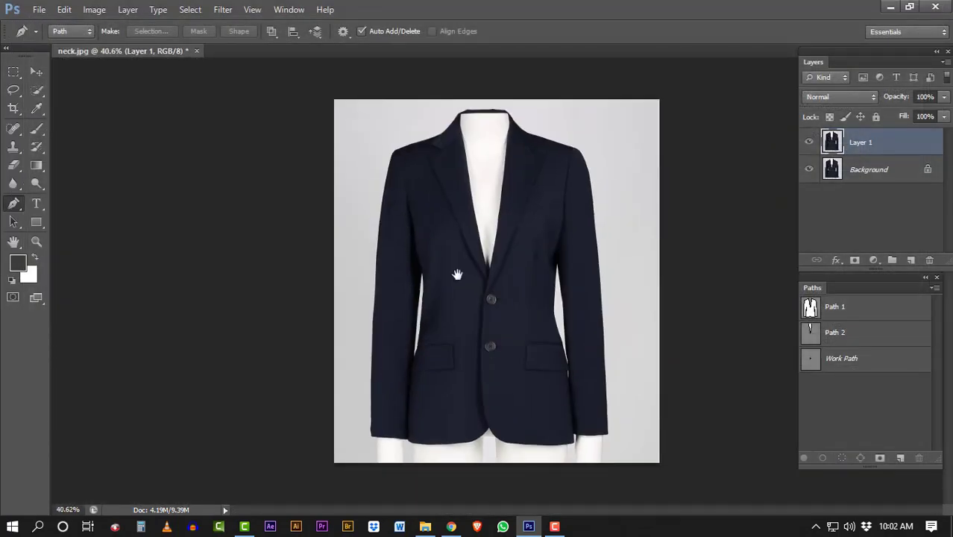
{"action": "scroll", "coordinate": [447, 387], "scroll_direction": "up", "scroll_amount": 3}
{"action": "scroll", "coordinate": [441, 299], "scroll_direction": "up", "scroll_amount": 2}
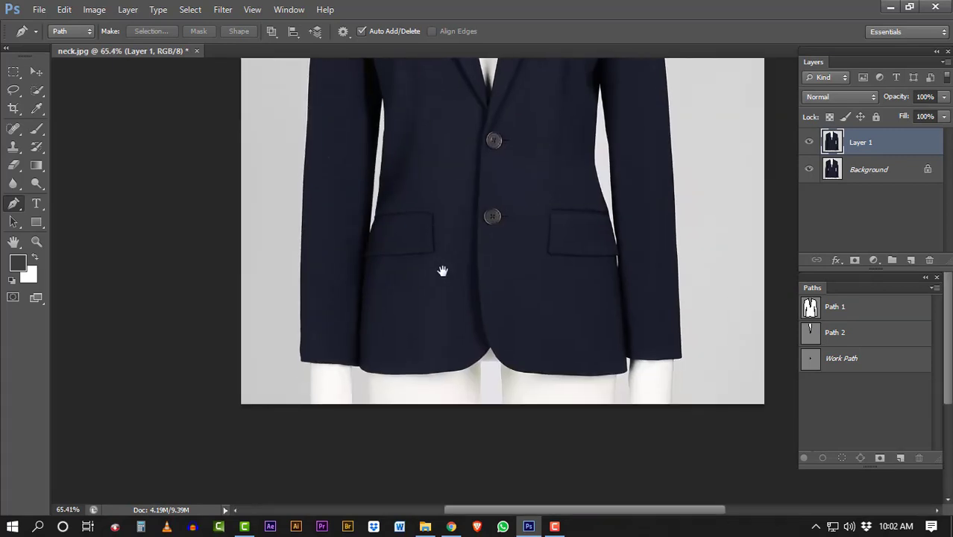
{"action": "scroll", "coordinate": [485, 380], "scroll_direction": "up", "scroll_amount": 4}
{"action": "scroll", "coordinate": [487, 361], "scroll_direction": "up", "scroll_amount": 7}
{"action": "scroll", "coordinate": [487, 361], "scroll_direction": "up", "scroll_amount": 2}
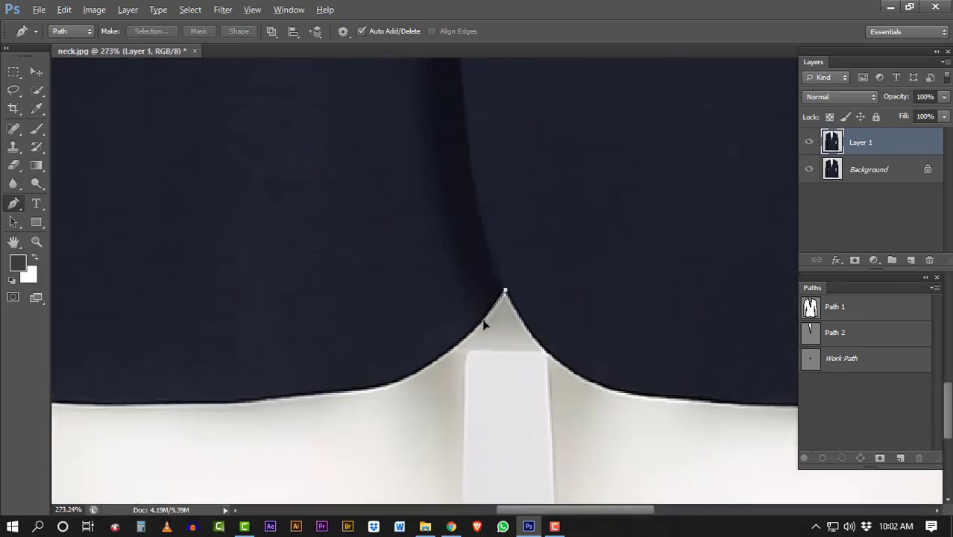
{"action": "scroll", "coordinate": [481, 318], "scroll_direction": "down", "scroll_amount": 2}
{"action": "scroll", "coordinate": [549, 331], "scroll_direction": "left", "scroll_amount": 3}
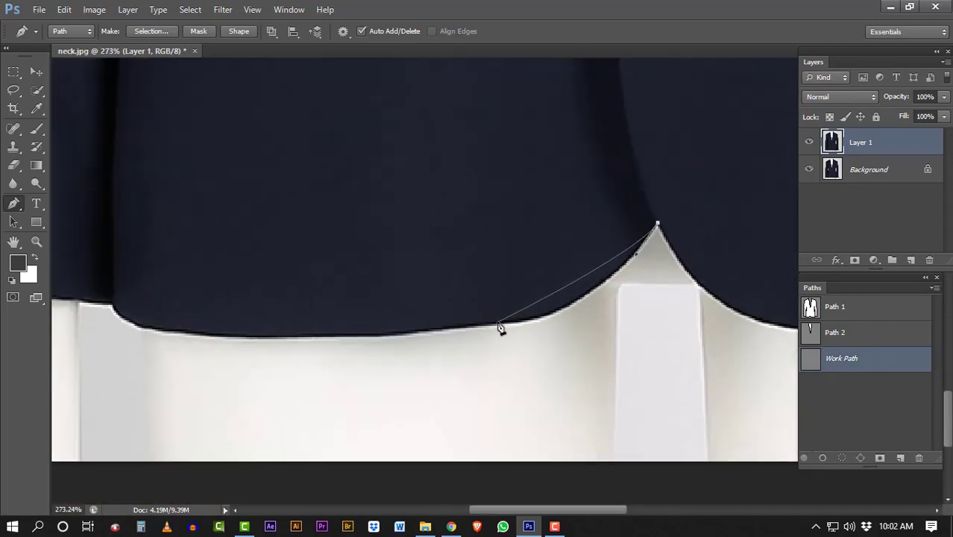
{"action": "left_click_drag", "start_coordinate": [499, 325], "coordinate": [409, 335]}
{"action": "scroll", "coordinate": [460, 350], "scroll_direction": "down", "scroll_amount": 2}
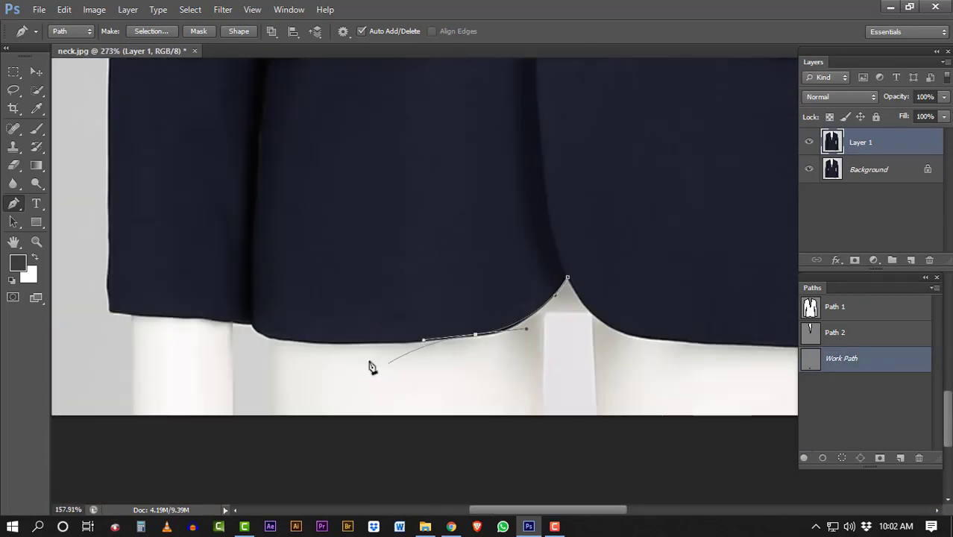
{"action": "scroll", "coordinate": [370, 366], "scroll_direction": "up", "scroll_amount": 2}
{"action": "left_click", "coordinate": [283, 336]}
{"action": "scroll", "coordinate": [330, 261], "scroll_direction": "down", "scroll_amount": 2}
{"action": "left_click", "coordinate": [329, 250]}
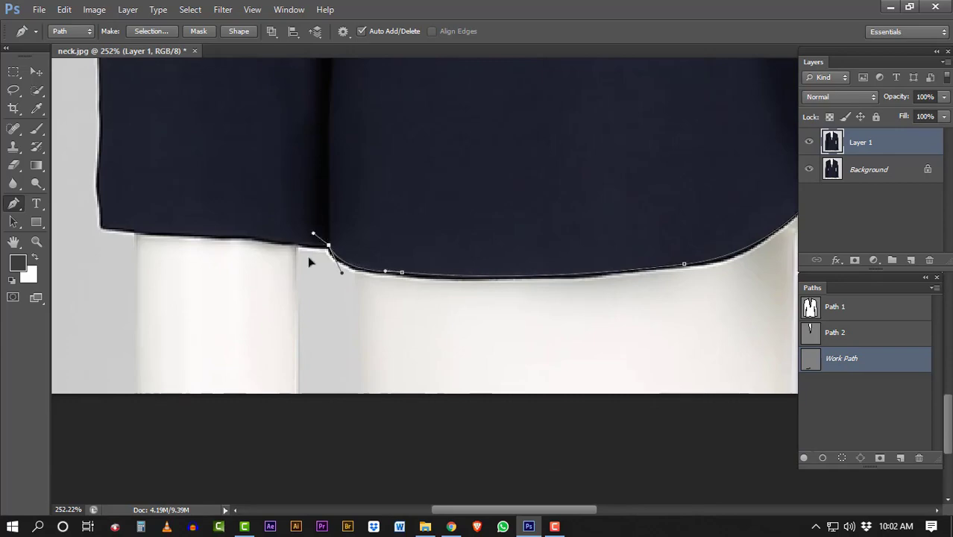
Extend the path along the left hem to its corner and up the jacket's left edge.
{"action": "scroll", "coordinate": [429, 259], "scroll_direction": "left", "scroll_amount": 4}
{"action": "left_click", "coordinate": [455, 212]}
{"action": "left_click", "coordinate": [368, 202]}
{"action": "left_click", "coordinate": [312, 198]}
{"action": "left_click", "coordinate": [257, 194]}
{"action": "left_click", "coordinate": [263, 150]}
{"action": "scroll", "coordinate": [265, 164], "scroll_direction": "down", "scroll_amount": 3}
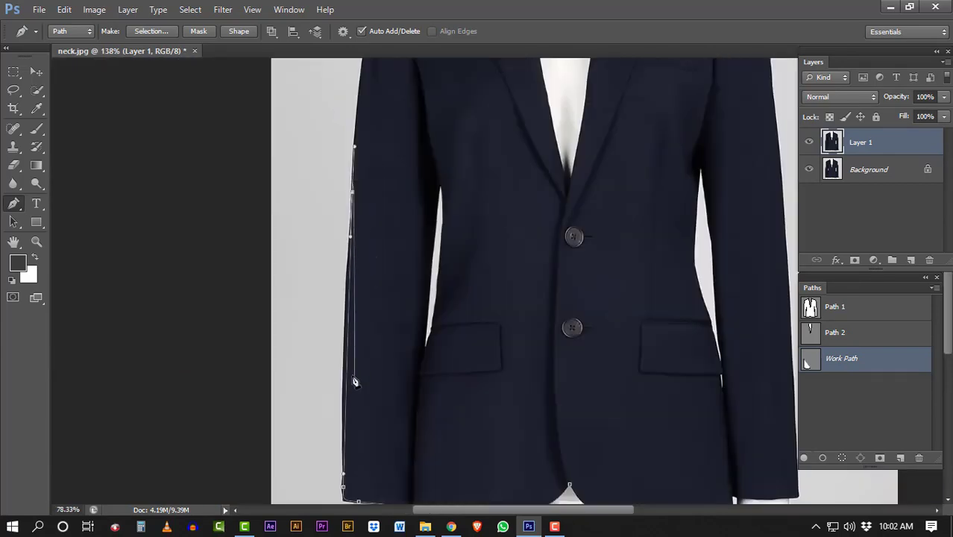
{"action": "scroll", "coordinate": [396, 297], "scroll_direction": "up", "scroll_amount": 3}
{"action": "scroll", "coordinate": [397, 297], "scroll_direction": "down", "scroll_amount": 3}
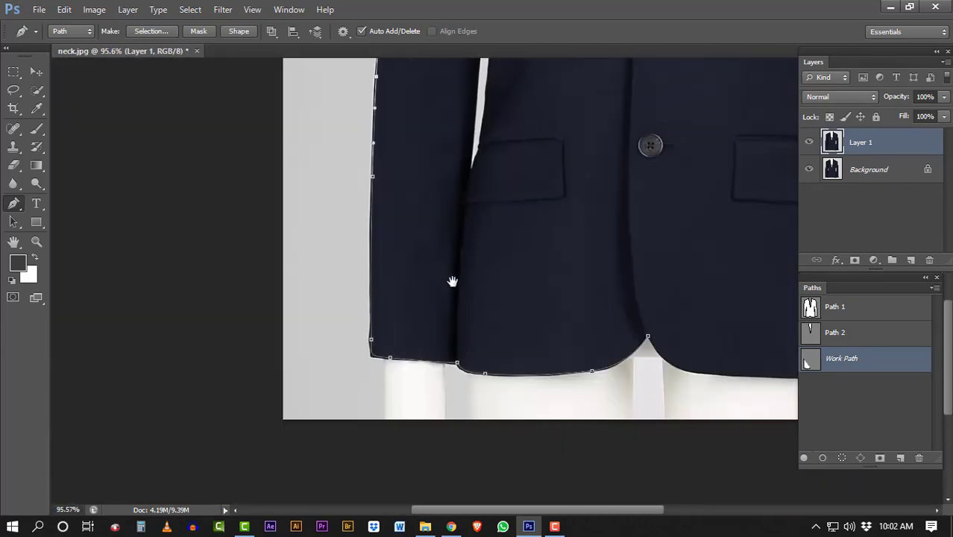
{"action": "scroll", "coordinate": [372, 219], "scroll_direction": "up", "scroll_amount": 3}
{"action": "scroll", "coordinate": [359, 331], "scroll_direction": "down", "scroll_amount": 2}
{"action": "left_click", "coordinate": [387, 80]}
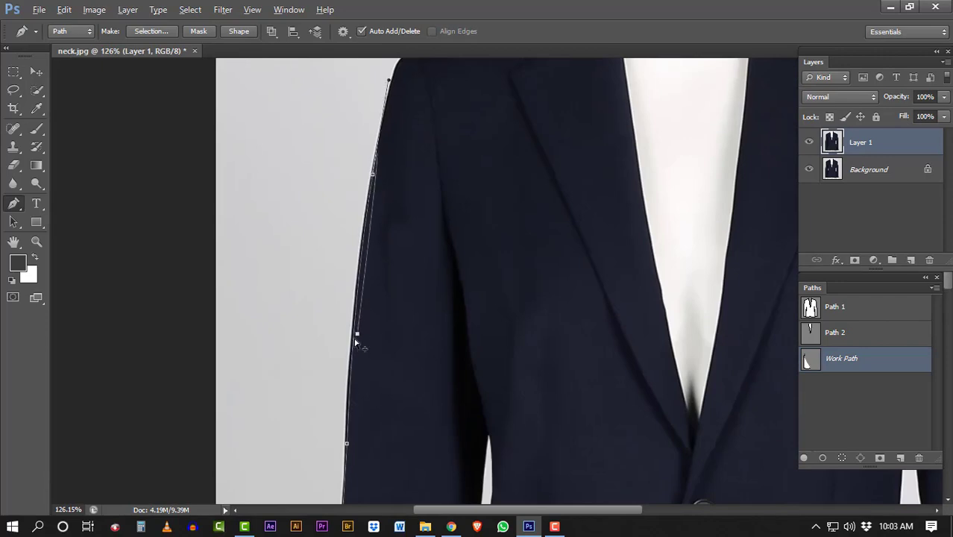
Curve the path around the shoulder and across the top of the collar.
{"action": "scroll", "coordinate": [354, 340], "scroll_direction": "up", "scroll_amount": 3}
{"action": "scroll", "coordinate": [298, 339], "scroll_direction": "up", "scroll_amount": 2}
{"action": "left_click_drag", "start_coordinate": [308, 340], "coordinate": [378, 323]}
{"action": "scroll", "coordinate": [241, 314], "scroll_direction": "down", "scroll_amount": 3}
{"action": "scroll", "coordinate": [240, 313], "scroll_direction": "down", "scroll_amount": 3}
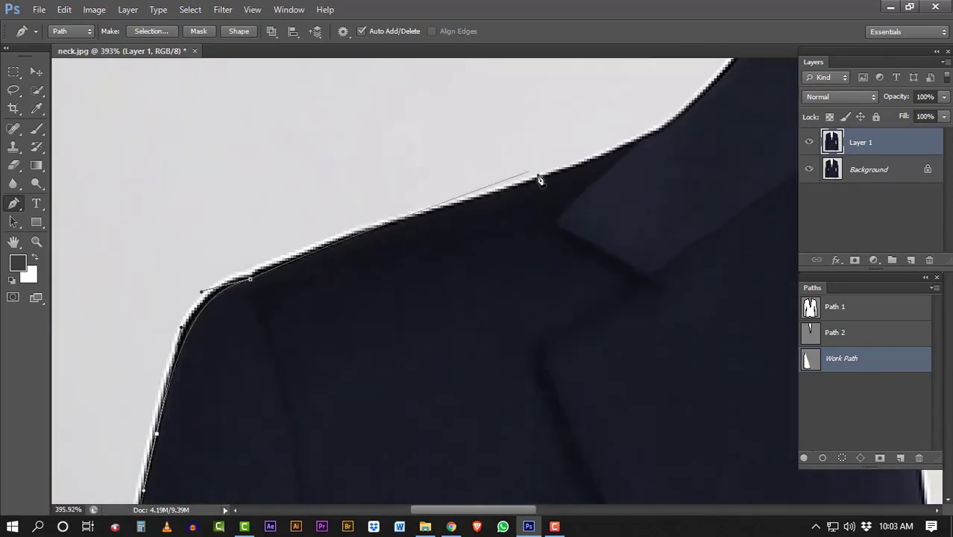
{"action": "left_click_drag", "start_coordinate": [617, 155], "coordinate": [649, 143]}
{"action": "scroll", "coordinate": [617, 156], "scroll_direction": "up", "scroll_amount": 3}
{"action": "left_click_drag", "start_coordinate": [454, 140], "coordinate": [463, 128]}
{"action": "scroll", "coordinate": [481, 107], "scroll_direction": "down", "scroll_amount": 4}
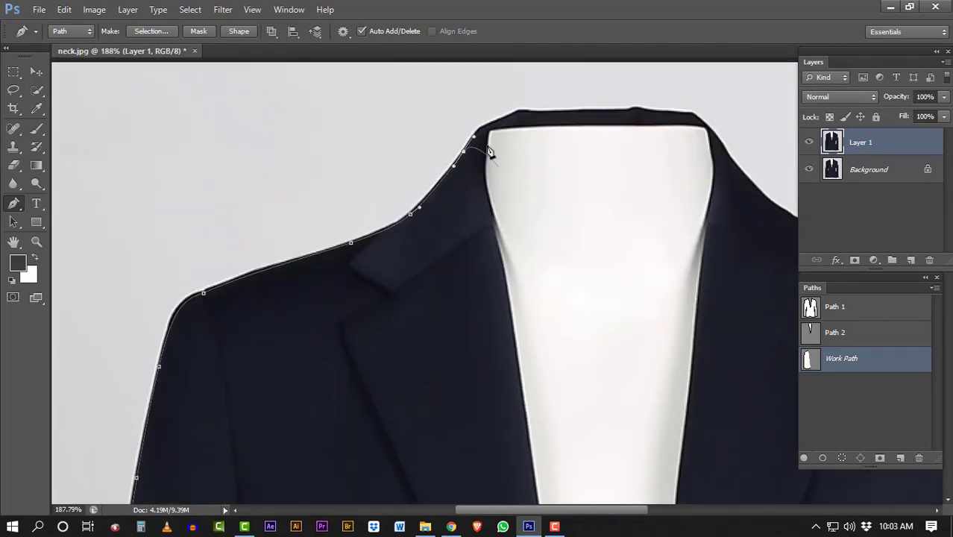
{"action": "scroll", "coordinate": [493, 153], "scroll_direction": "up", "scroll_amount": 3}
{"action": "left_click_drag", "start_coordinate": [544, 136], "coordinate": [596, 131]}
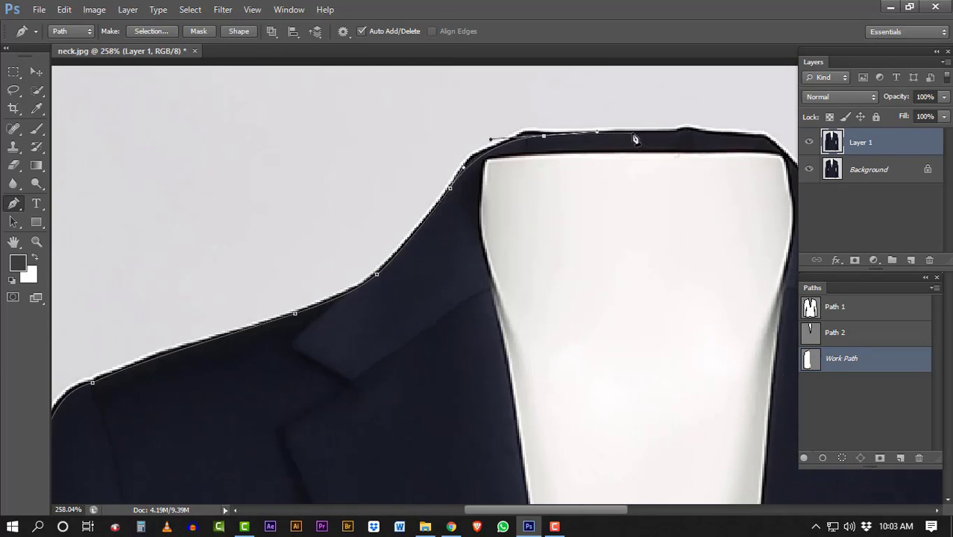
Zoom in and out to inspect the traced outline around the sleeve gap.
{"action": "scroll", "coordinate": [589, 238], "scroll_direction": "down", "scroll_amount": 2}
{"action": "scroll", "coordinate": [451, 145], "scroll_direction": "down", "scroll_amount": 2}
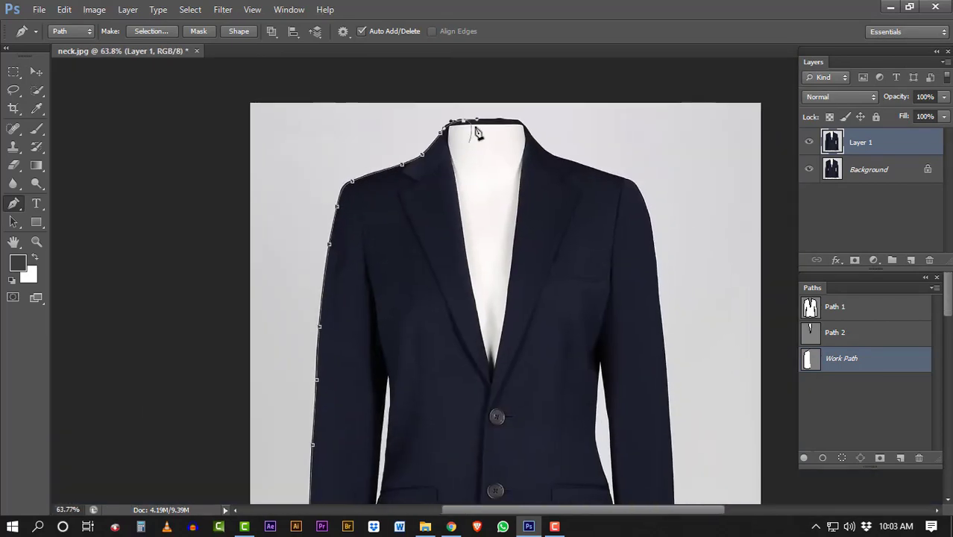
{"action": "scroll", "coordinate": [478, 138], "scroll_direction": "up", "scroll_amount": 1}
{"action": "scroll", "coordinate": [491, 135], "scroll_direction": "up", "scroll_amount": 1}
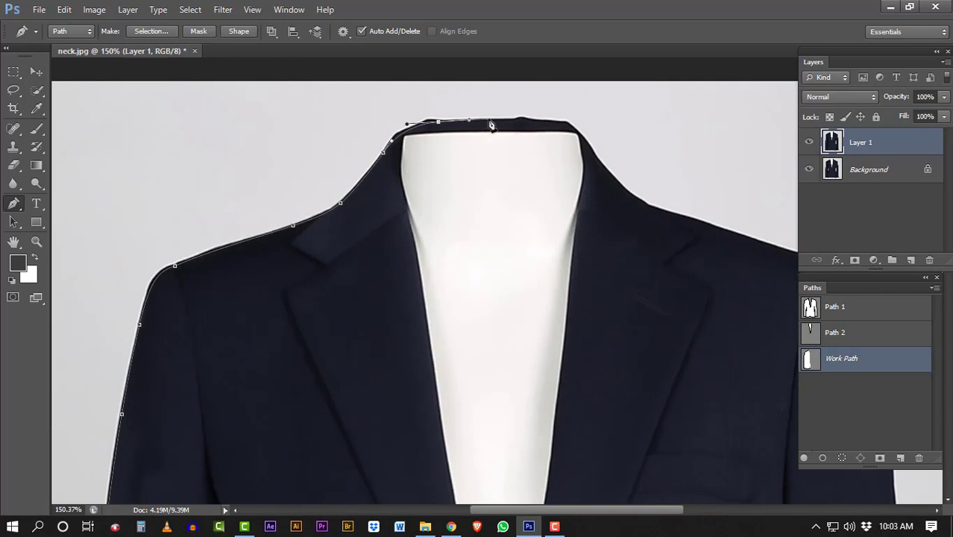
{"action": "scroll", "coordinate": [460, 314], "scroll_direction": "down", "scroll_amount": 2}
{"action": "scroll", "coordinate": [434, 340], "scroll_direction": "down", "scroll_amount": 2}
{"action": "scroll", "coordinate": [438, 350], "scroll_direction": "down", "scroll_amount": 1}
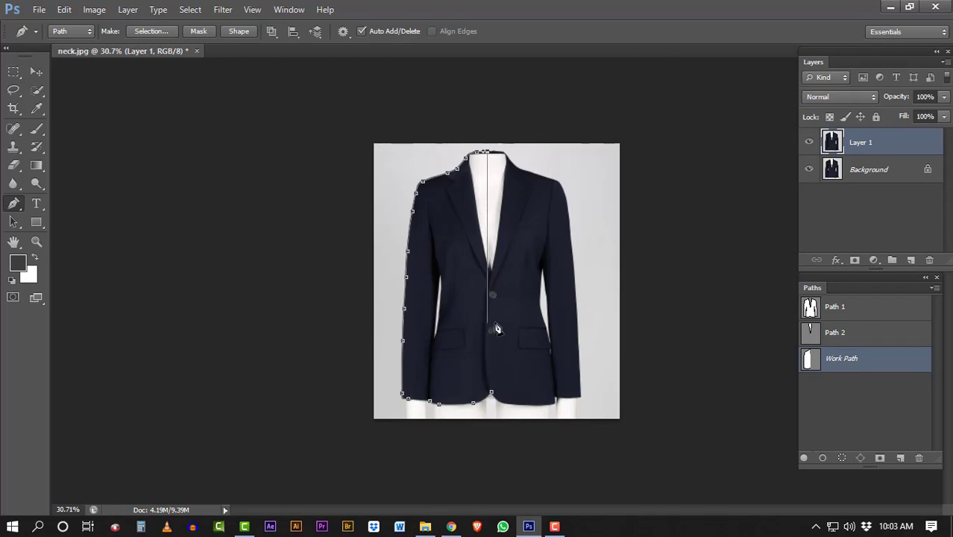
{"action": "scroll", "coordinate": [503, 339], "scroll_direction": "up", "scroll_amount": 2}
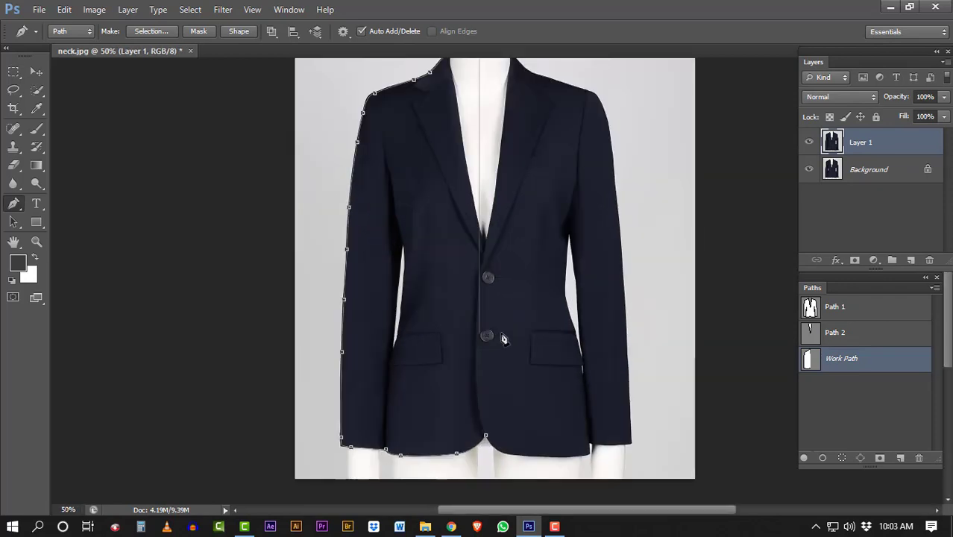
{"action": "scroll", "coordinate": [501, 330], "scroll_direction": "up", "scroll_amount": 2}
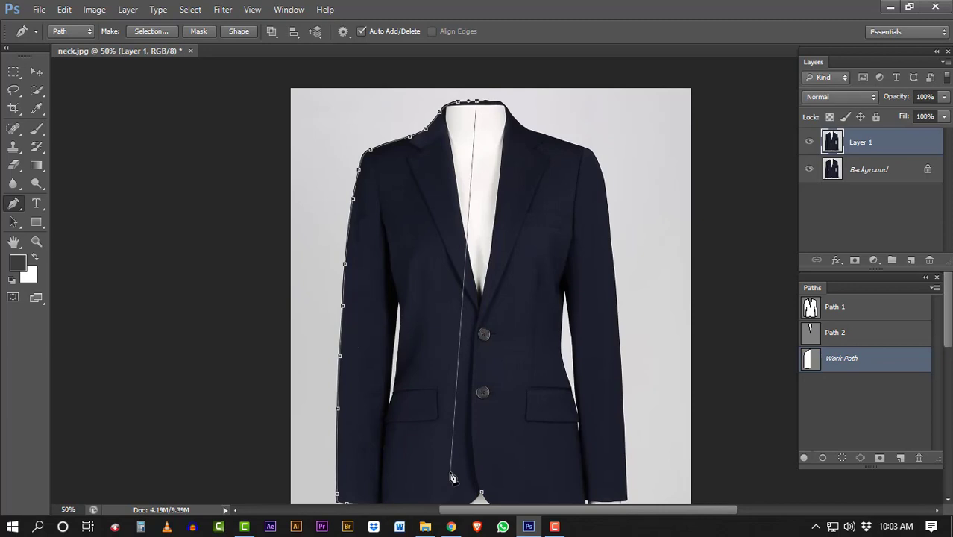
{"action": "scroll", "coordinate": [592, 319], "scroll_direction": "up", "scroll_amount": 2}
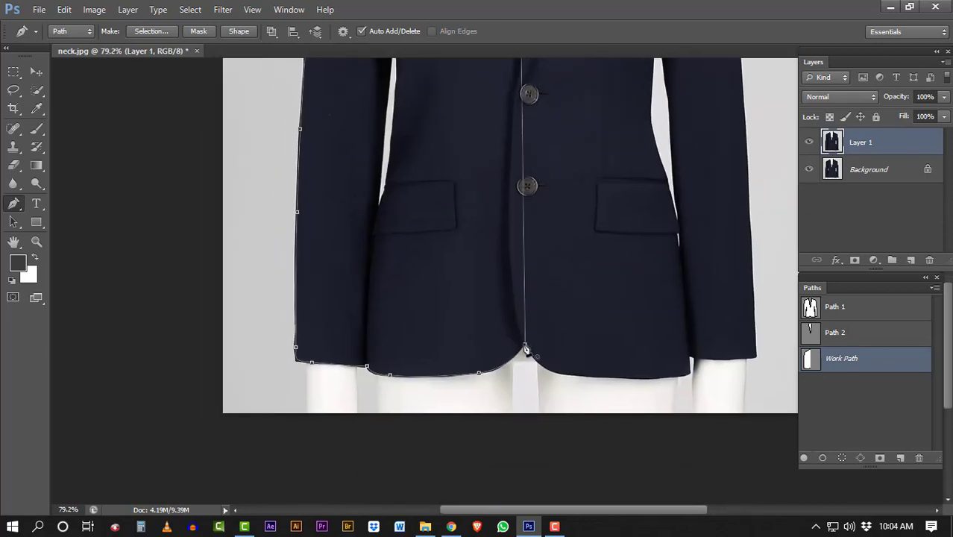
{"action": "scroll", "coordinate": [405, 390], "scroll_direction": "down", "scroll_amount": 2}
{"action": "scroll", "coordinate": [405, 390], "scroll_direction": "down", "scroll_amount": 2}
{"action": "scroll", "coordinate": [421, 345], "scroll_direction": "up", "scroll_amount": 5}
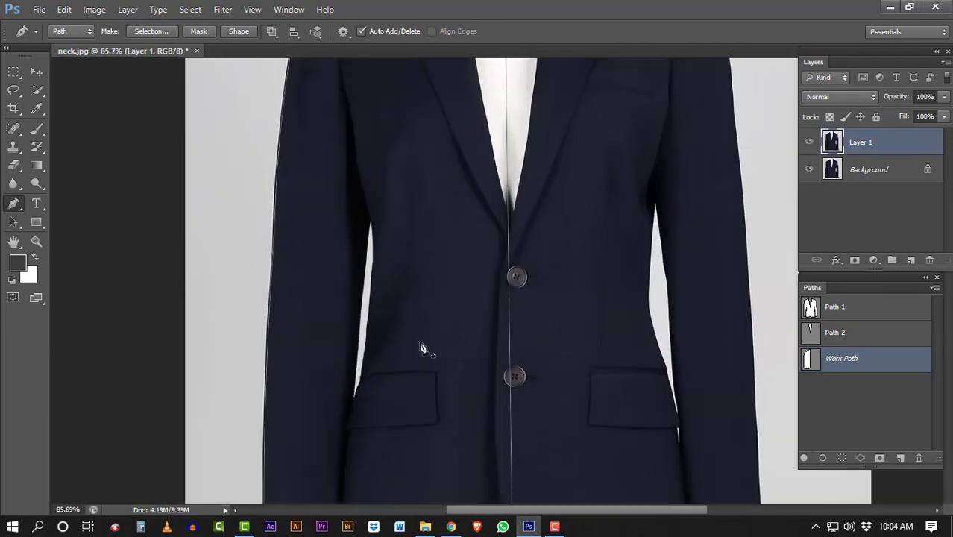
{"action": "scroll", "coordinate": [360, 356], "scroll_direction": "up", "scroll_amount": 2}
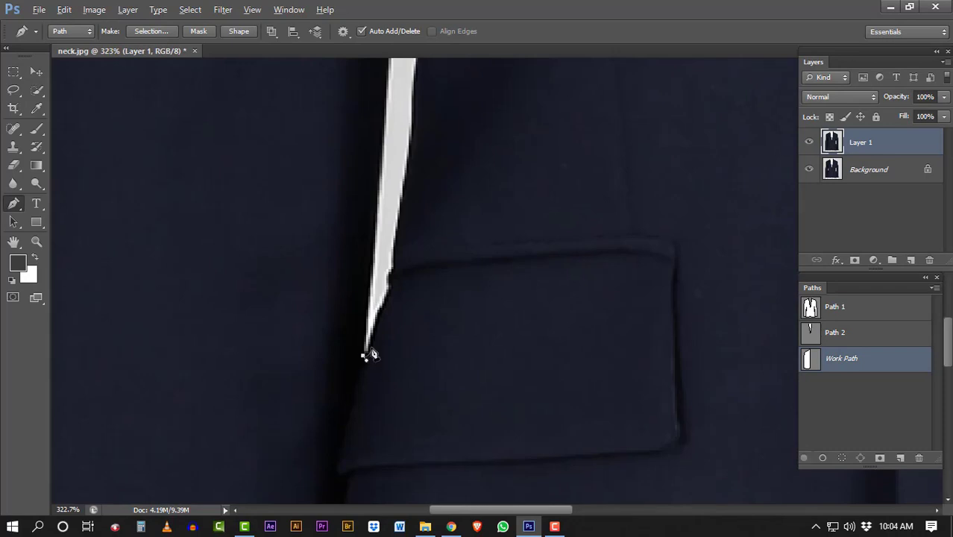
{"action": "scroll", "coordinate": [380, 305], "scroll_direction": "down", "scroll_amount": 3}
{"action": "scroll", "coordinate": [418, 284], "scroll_direction": "up", "scroll_amount": 1}
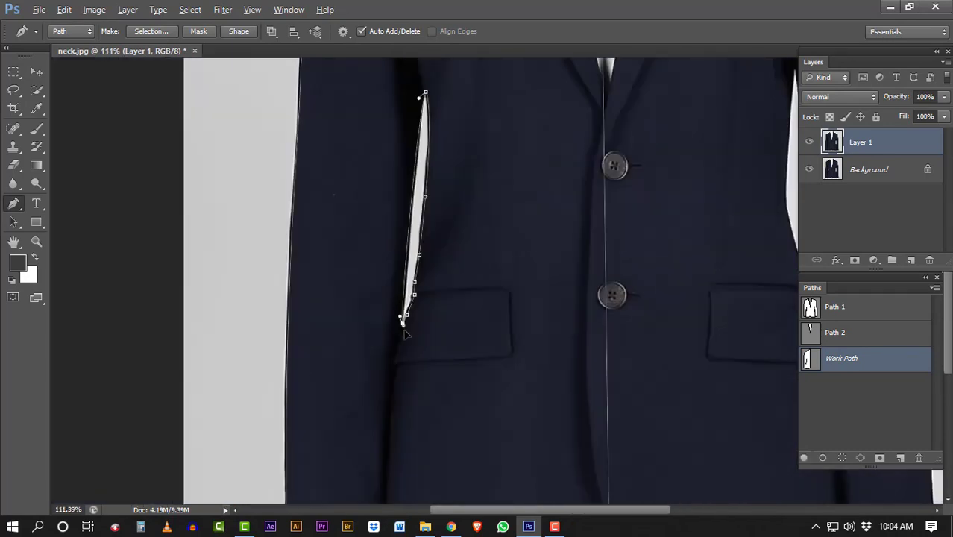
{"action": "scroll", "coordinate": [373, 261], "scroll_direction": "up", "scroll_amount": 2}
{"action": "scroll", "coordinate": [373, 251], "scroll_direction": "down", "scroll_amount": 3}
{"action": "scroll", "coordinate": [432, 215], "scroll_direction": "up", "scroll_amount": 2}
{"action": "scroll", "coordinate": [440, 186], "scroll_direction": "down", "scroll_amount": 2}
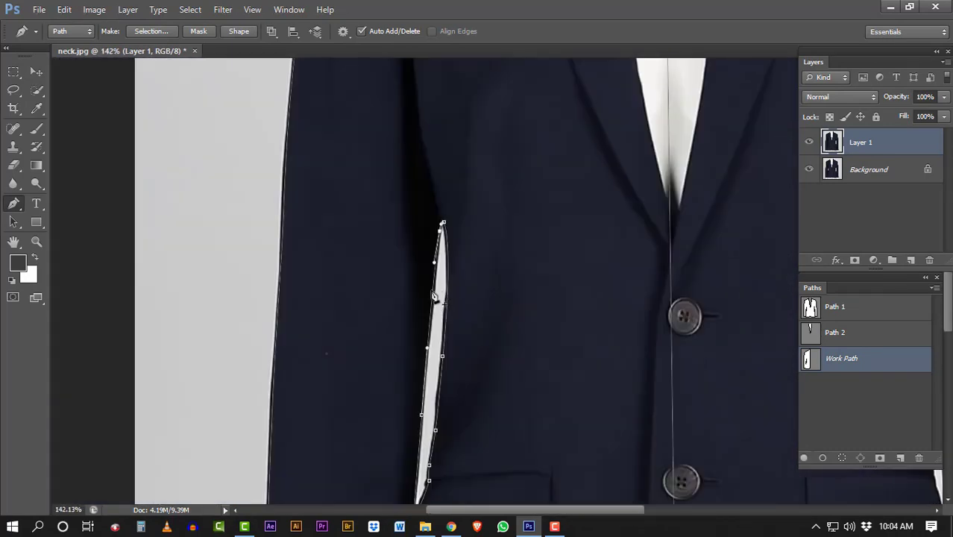
{"action": "scroll", "coordinate": [430, 291], "scroll_direction": "down", "scroll_amount": 3}
{"action": "scroll", "coordinate": [436, 308], "scroll_direction": "up", "scroll_amount": 4}
{"action": "scroll", "coordinate": [485, 204], "scroll_direction": "down", "scroll_amount": 3}
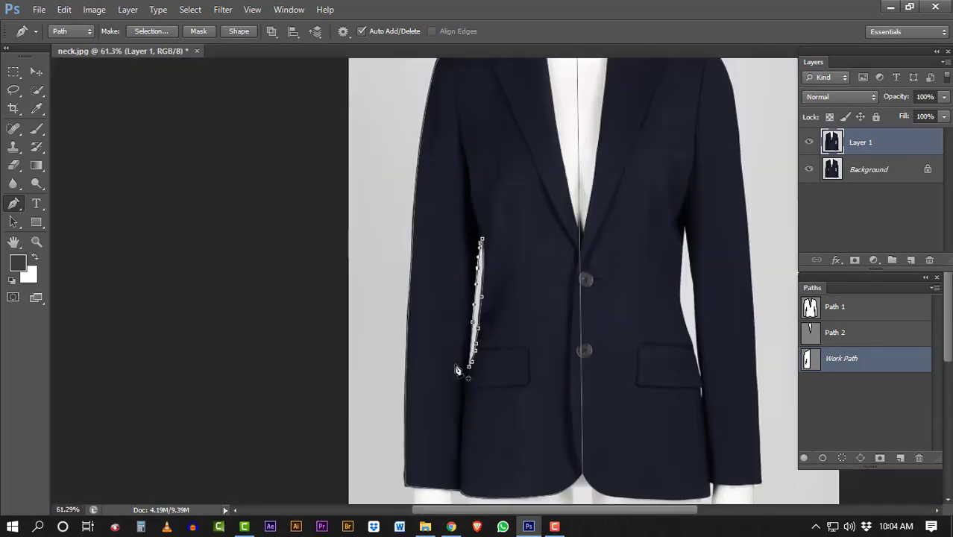
{"action": "scroll", "coordinate": [543, 271], "scroll_direction": "down", "scroll_amount": 1}
Save the work path as Path 3 and select all its anchor points.
{"action": "double_click", "coordinate": [862, 364]}
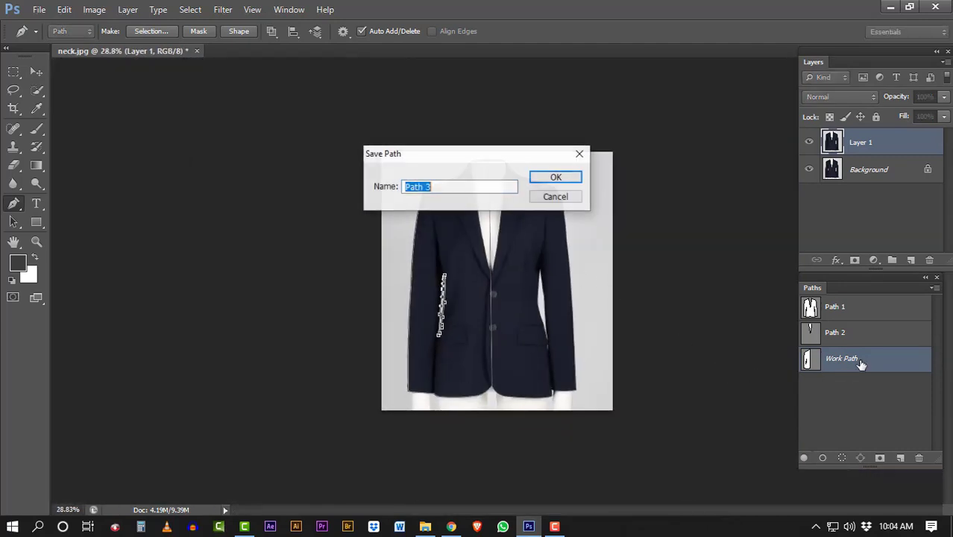
{"action": "key", "text": "Return"}
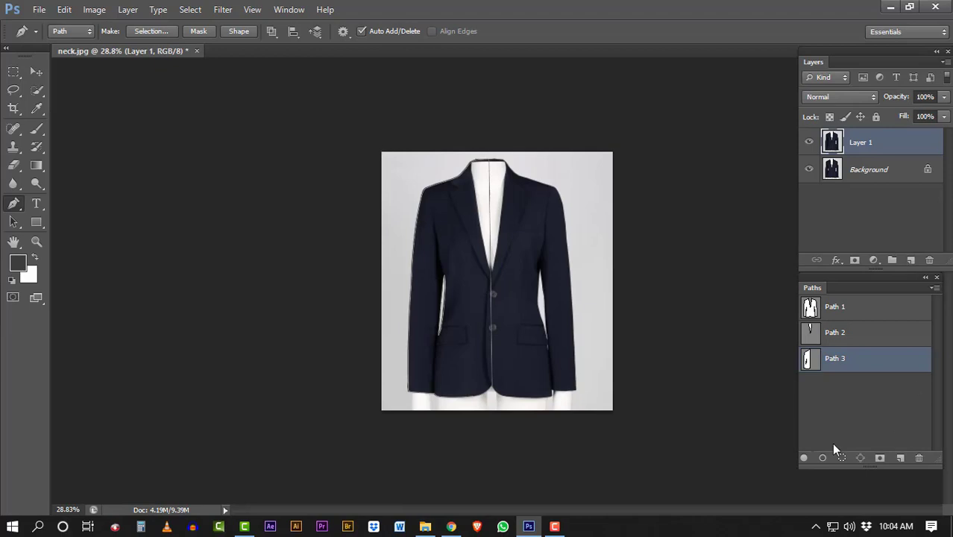
{"action": "left_click_drag", "start_coordinate": [472, 261], "coordinate": [549, 457]}
{"action": "scroll", "coordinate": [513, 244], "scroll_direction": "up", "scroll_amount": 1}
{"action": "scroll", "coordinate": [531, 213], "scroll_direction": "down", "scroll_amount": 1}
{"action": "left_click_drag", "start_coordinate": [567, 128], "coordinate": [388, 486]}
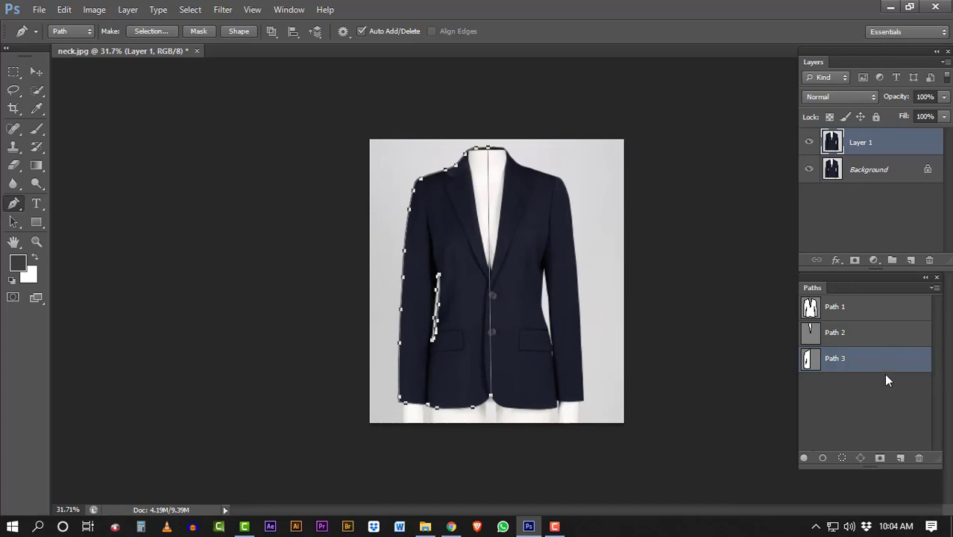
Duplicate Path 3 and make Path 3 copy the active path.
{"action": "left_click_drag", "start_coordinate": [904, 370], "coordinate": [902, 458]}
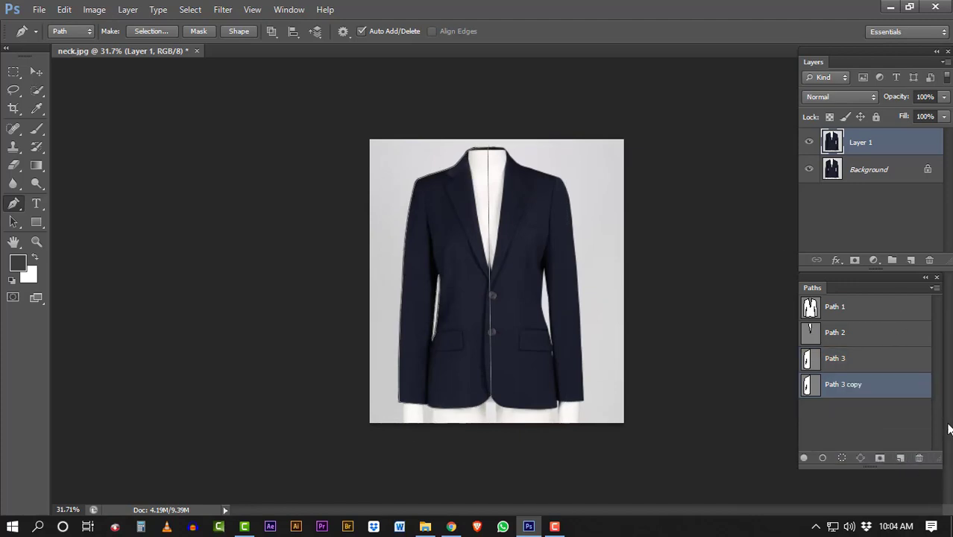
{"action": "left_click", "coordinate": [886, 361]}
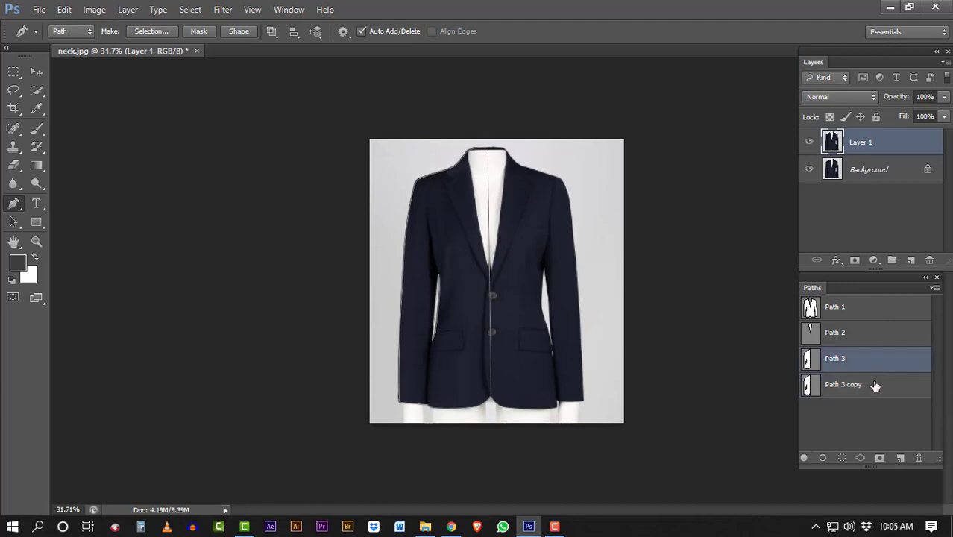
{"action": "left_click", "coordinate": [814, 386]}
{"action": "left_click", "coordinate": [814, 366]}
{"action": "left_click", "coordinate": [823, 391]}
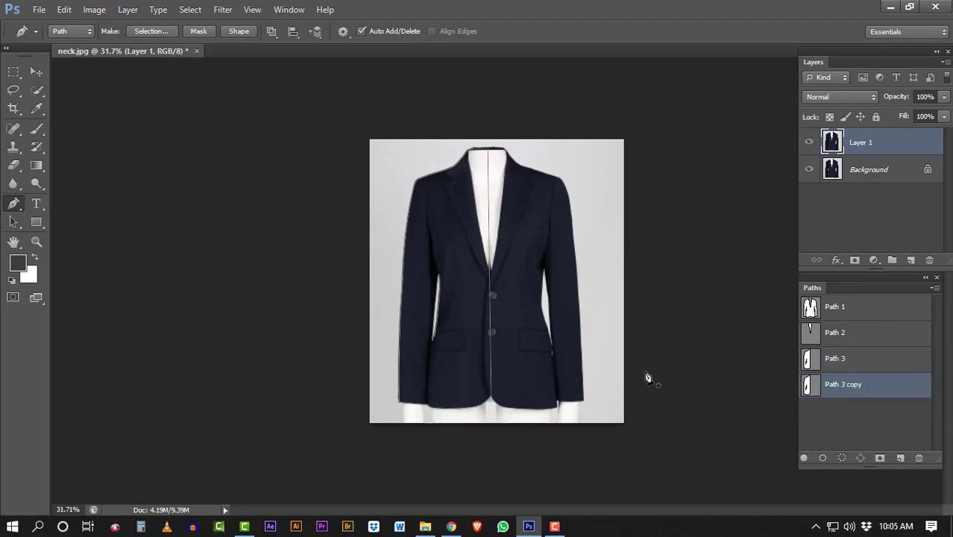
Free Transform Path 3 copy and flip it horizontally.
{"action": "key", "text": "ctrl+t"}
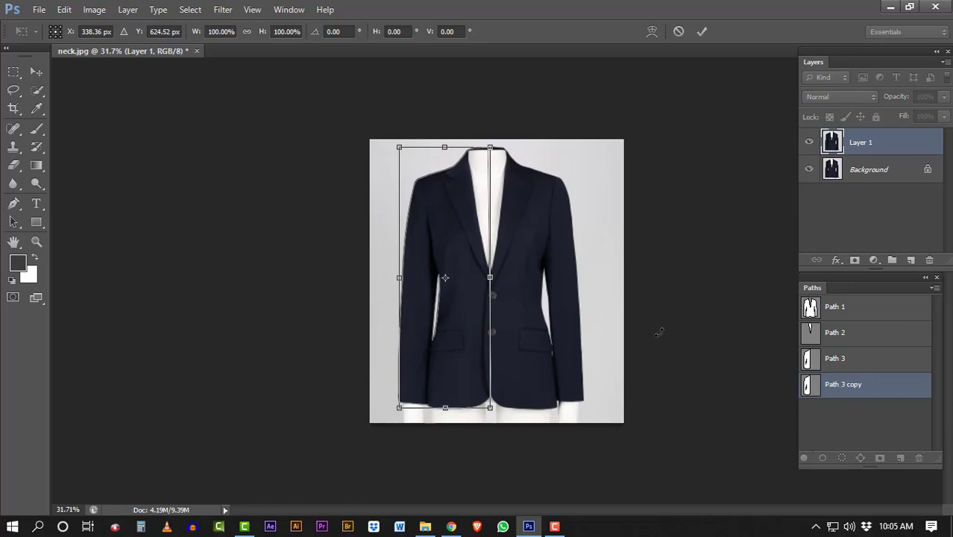
{"action": "scroll", "coordinate": [479, 462], "scroll_direction": "up", "scroll_amount": 3}
{"action": "scroll", "coordinate": [460, 464], "scroll_direction": "up", "scroll_amount": 3}
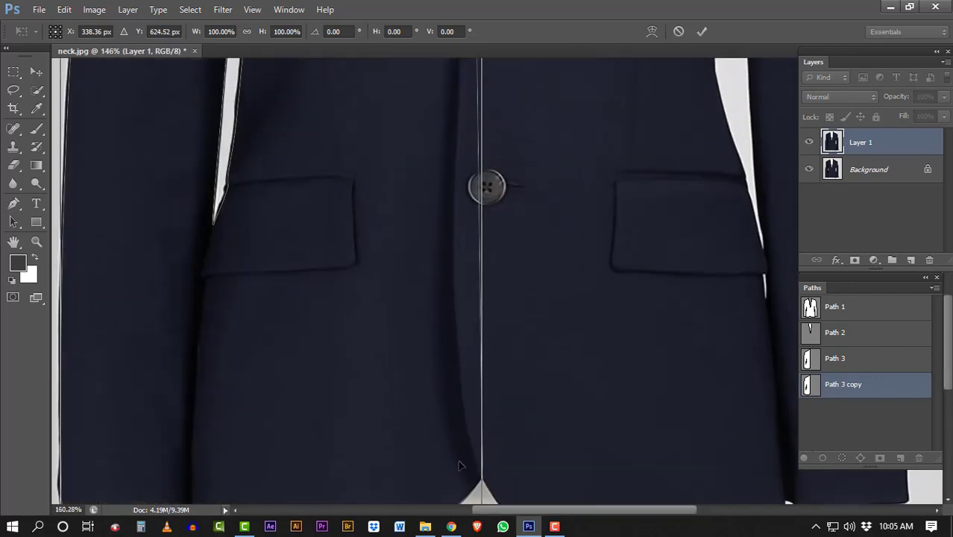
{"action": "scroll", "coordinate": [470, 299], "scroll_direction": "up", "scroll_amount": 3}
{"action": "scroll", "coordinate": [490, 359], "scroll_direction": "up", "scroll_amount": 2}
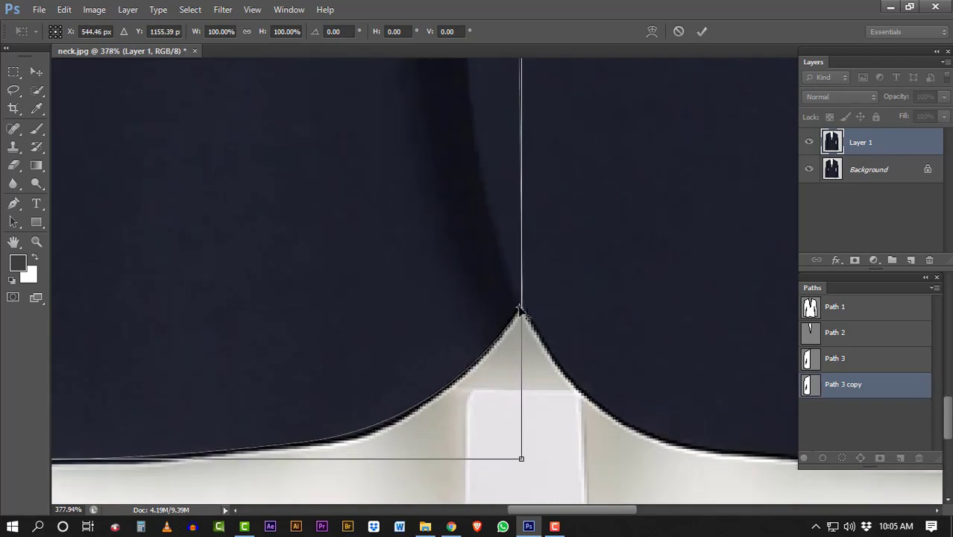
{"action": "scroll", "coordinate": [379, 333], "scroll_direction": "down", "scroll_amount": 5}
{"action": "scroll", "coordinate": [380, 339], "scroll_direction": "down", "scroll_amount": 1}
{"action": "scroll", "coordinate": [379, 343], "scroll_direction": "up", "scroll_amount": 1}
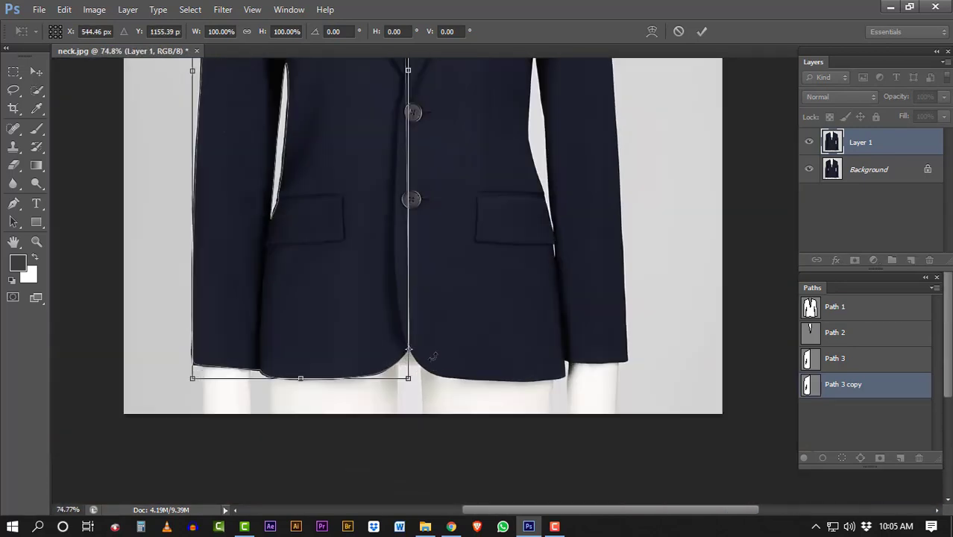
{"action": "scroll", "coordinate": [377, 345], "scroll_direction": "up", "scroll_amount": 3}
{"action": "scroll", "coordinate": [377, 345], "scroll_direction": "up", "scroll_amount": 3}
{"action": "scroll", "coordinate": [411, 320], "scroll_direction": "up", "scroll_amount": 2}
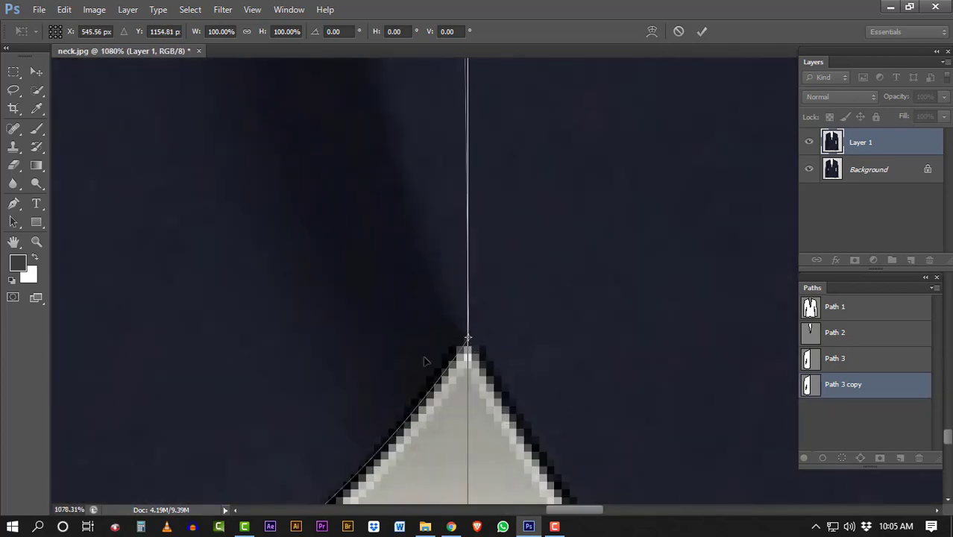
{"action": "scroll", "coordinate": [385, 304], "scroll_direction": "down", "scroll_amount": 2}
{"action": "scroll", "coordinate": [384, 305], "scroll_direction": "down", "scroll_amount": 3}
{"action": "scroll", "coordinate": [382, 306], "scroll_direction": "down", "scroll_amount": 3}
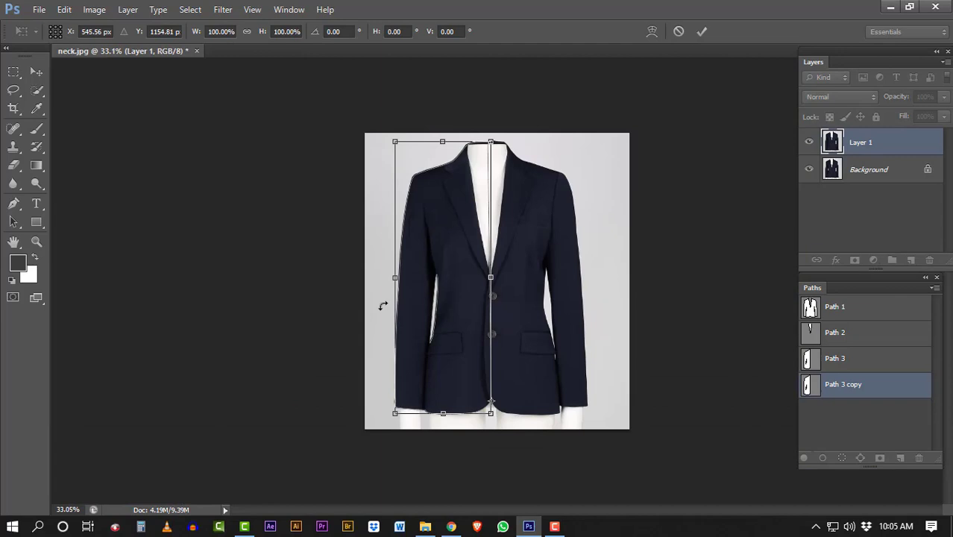
{"action": "right_click", "coordinate": [461, 308]}
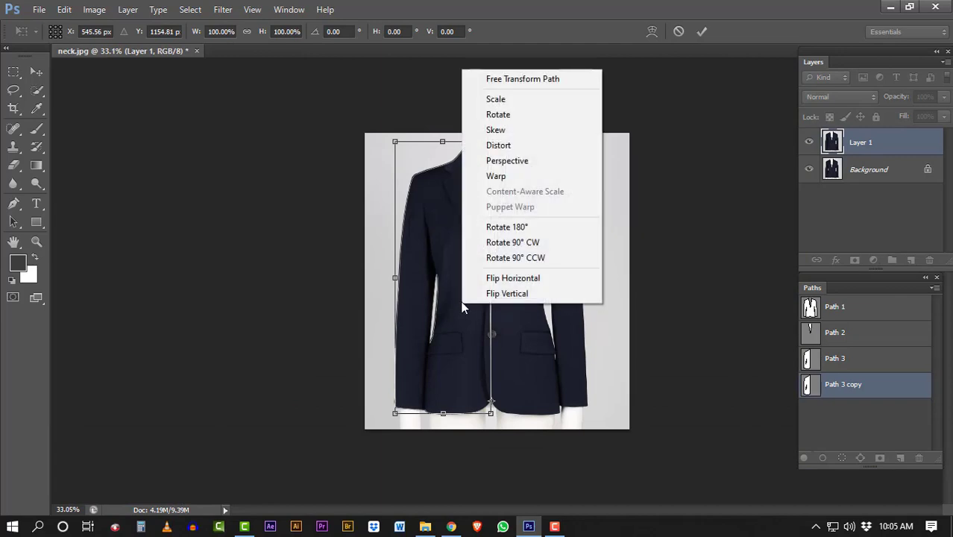
{"action": "left_click", "coordinate": [502, 278]}
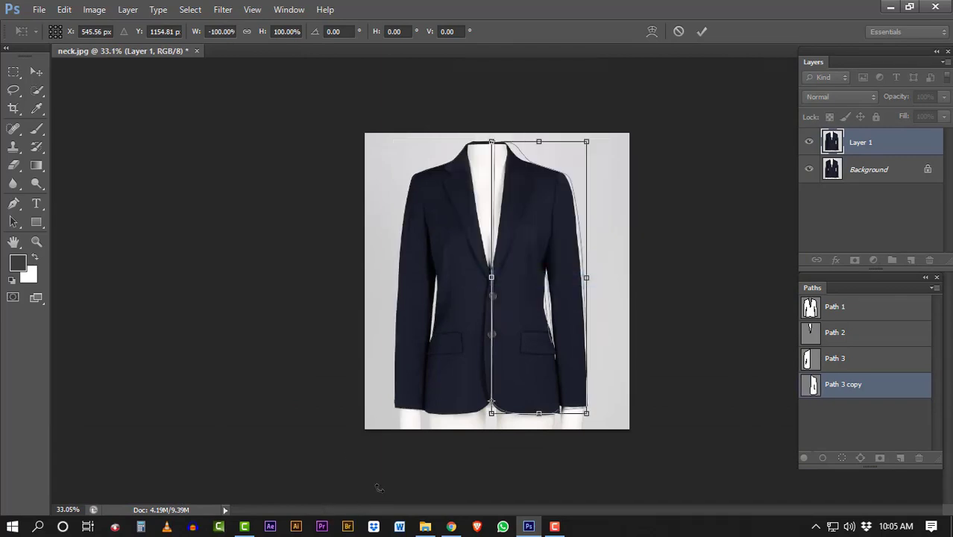
Check the mirrored outline down to the hem and commit the -100% width flip.
{"action": "scroll", "coordinate": [470, 349], "scroll_direction": "up", "scroll_amount": 3}
{"action": "scroll", "coordinate": [462, 345], "scroll_direction": "up", "scroll_amount": 3}
{"action": "scroll", "coordinate": [462, 346], "scroll_direction": "down", "scroll_amount": 2}
{"action": "scroll", "coordinate": [461, 340], "scroll_direction": "down", "scroll_amount": 2}
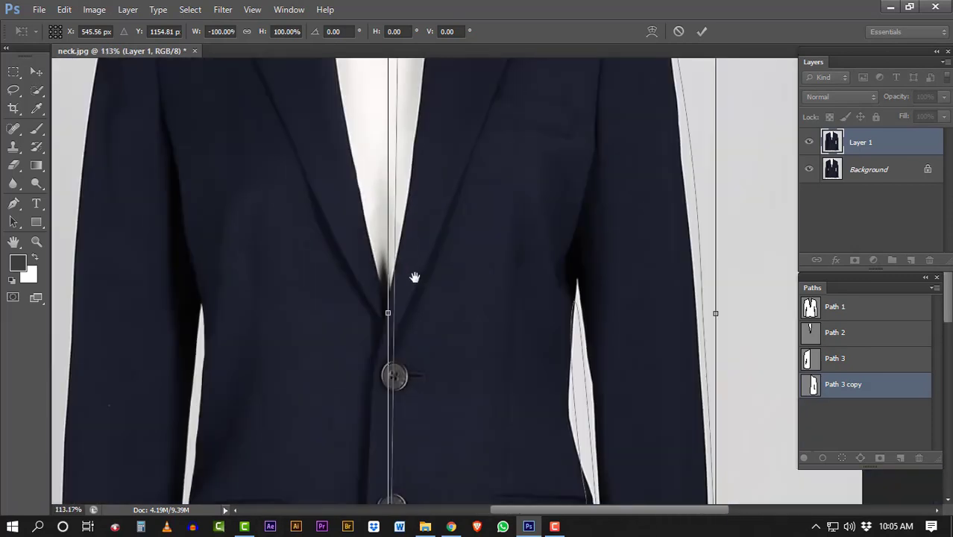
{"action": "scroll", "coordinate": [458, 334], "scroll_direction": "down", "scroll_amount": 2}
{"action": "scroll", "coordinate": [455, 322], "scroll_direction": "up", "scroll_amount": 3}
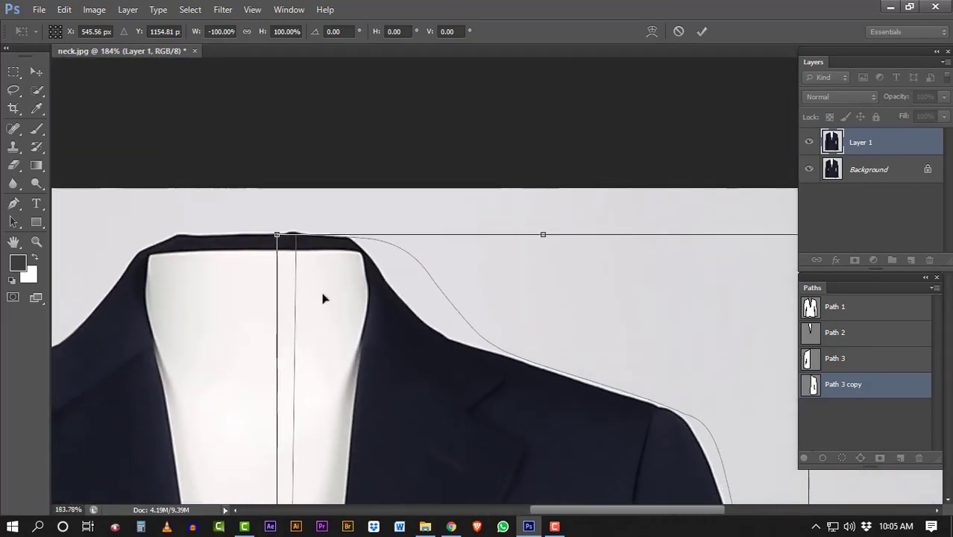
{"action": "scroll", "coordinate": [326, 308], "scroll_direction": "down", "scroll_amount": 3}
{"action": "scroll", "coordinate": [493, 304], "scroll_direction": "down", "scroll_amount": 3}
{"action": "scroll", "coordinate": [531, 372], "scroll_direction": "up", "scroll_amount": 3}
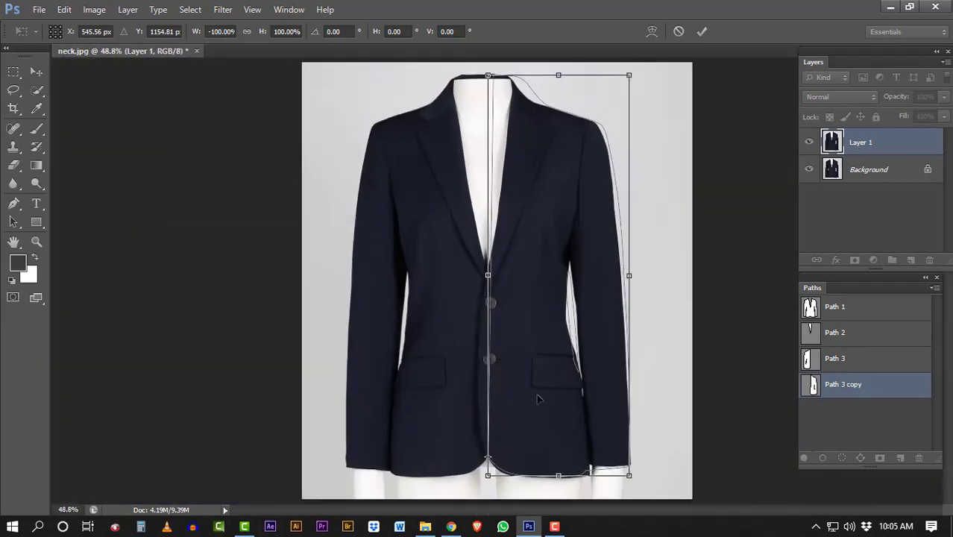
{"action": "scroll", "coordinate": [648, 473], "scroll_direction": "up", "scroll_amount": 2}
{"action": "left_click_drag", "start_coordinate": [648, 473], "coordinate": [685, 291]}
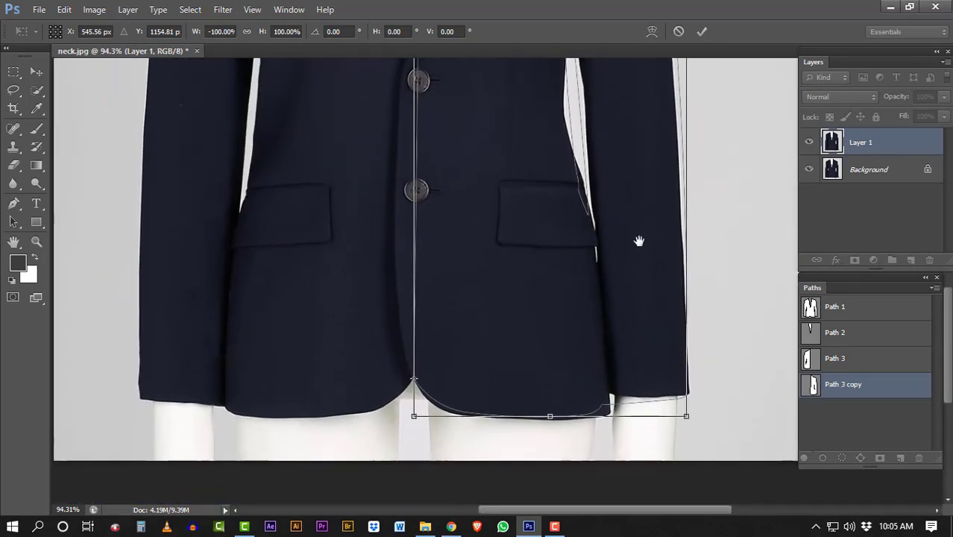
{"action": "scroll", "coordinate": [639, 240], "scroll_direction": "down", "scroll_amount": 3}
{"action": "scroll", "coordinate": [630, 131], "scroll_direction": "up", "scroll_amount": 3}
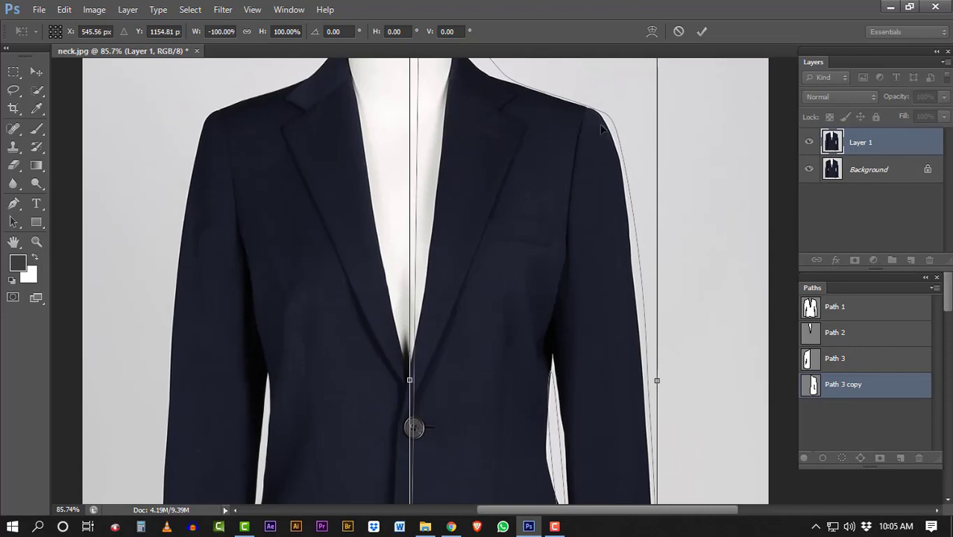
{"action": "scroll", "coordinate": [596, 149], "scroll_direction": "down", "scroll_amount": 2}
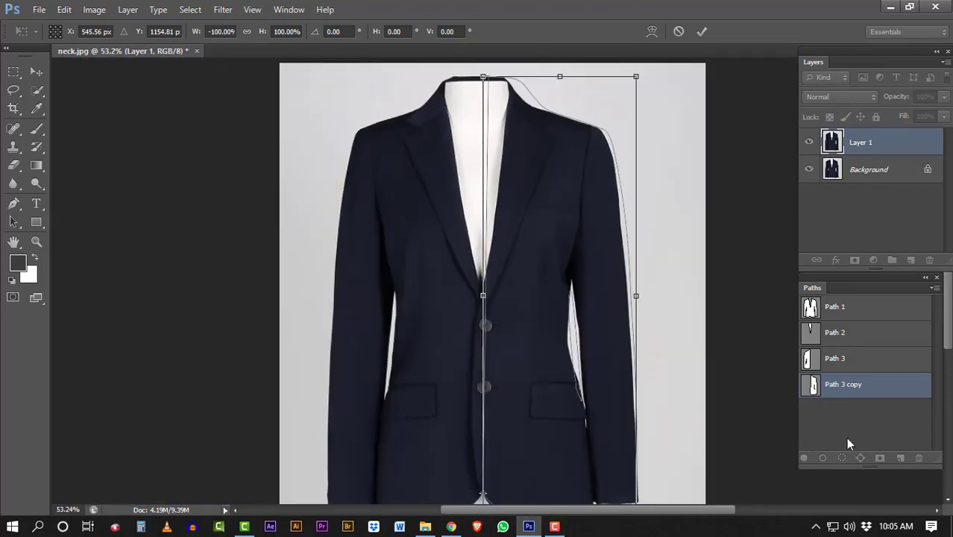
{"action": "key", "text": "Return"}
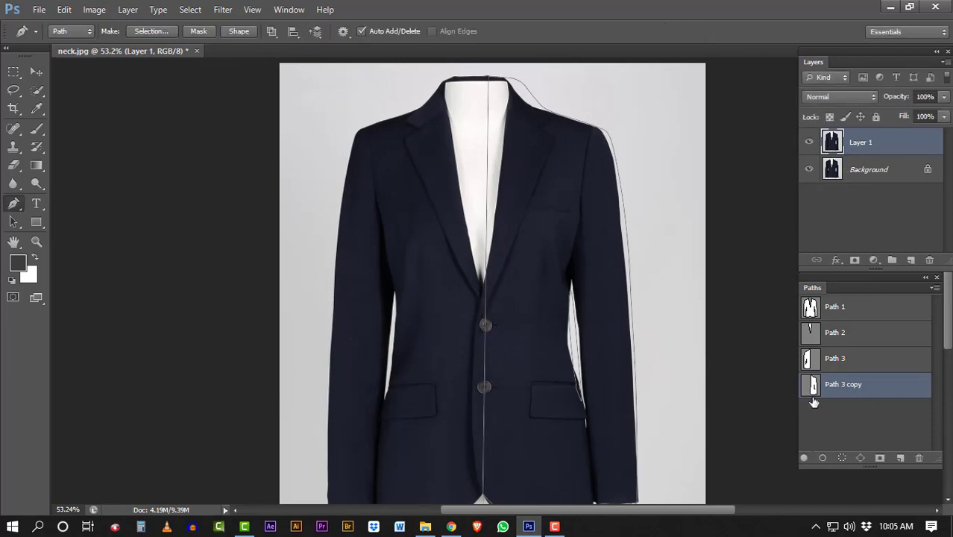
Load Path 3 copy as a selection and stroke it 1 px red (ff0000) on new Layer 2.
{"action": "left_click", "coordinate": [813, 386], "text": "ctrl"}
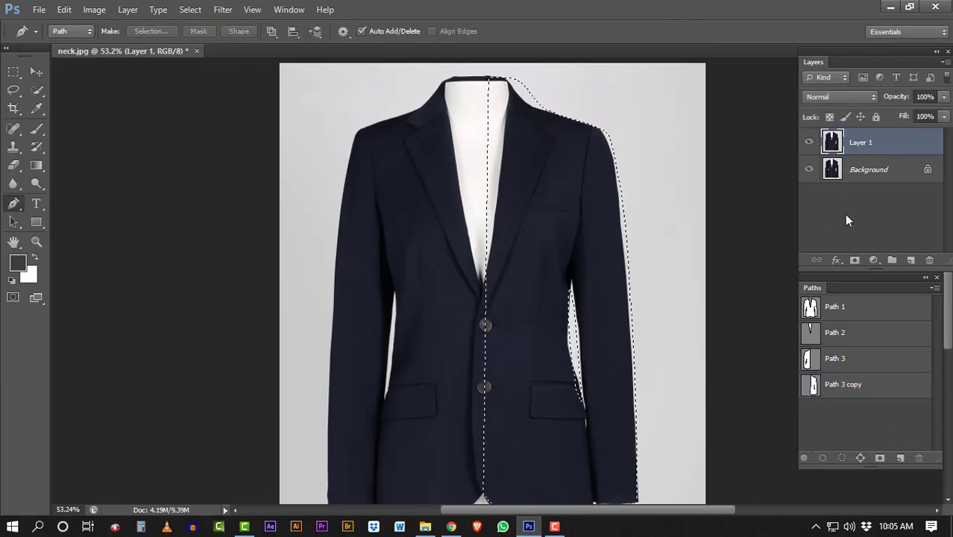
{"action": "left_click", "coordinate": [911, 260]}
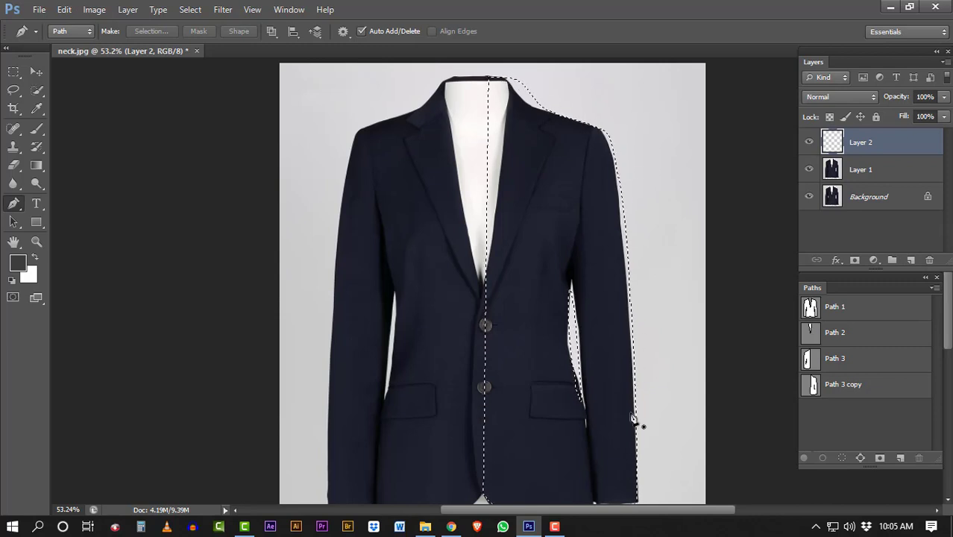
{"action": "left_click", "coordinate": [62, 10]}
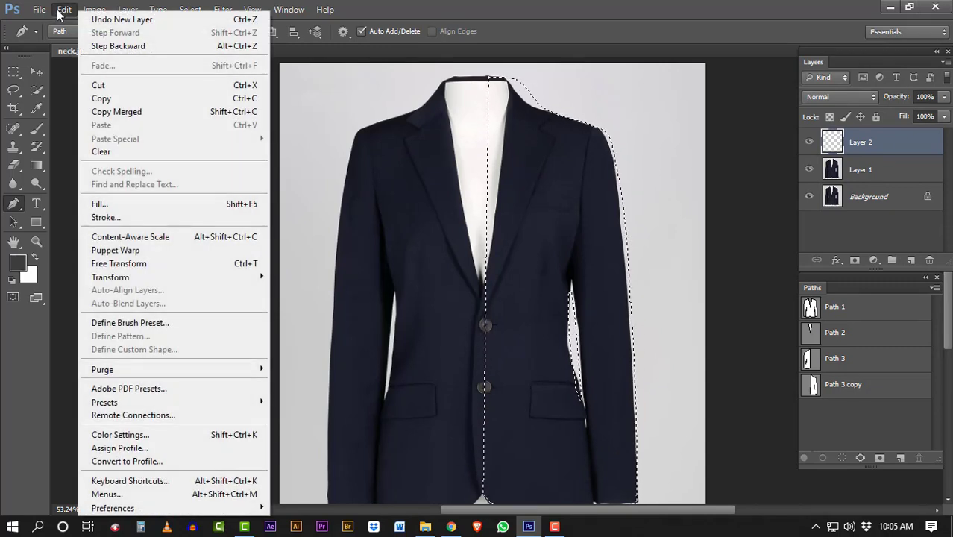
{"action": "left_click", "coordinate": [147, 217]}
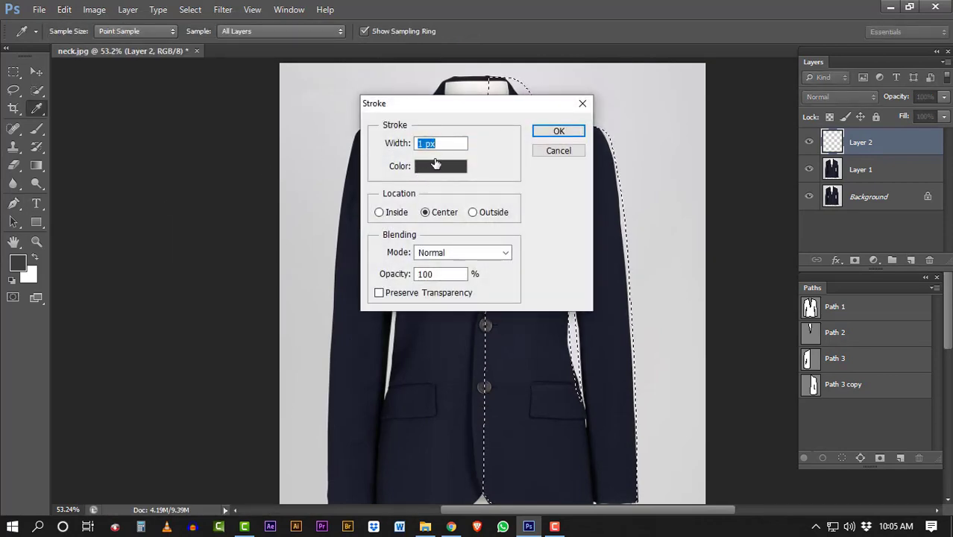
{"action": "left_click", "coordinate": [438, 166]}
{"action": "left_click_drag", "start_coordinate": [451, 145], "coordinate": [469, 125]}
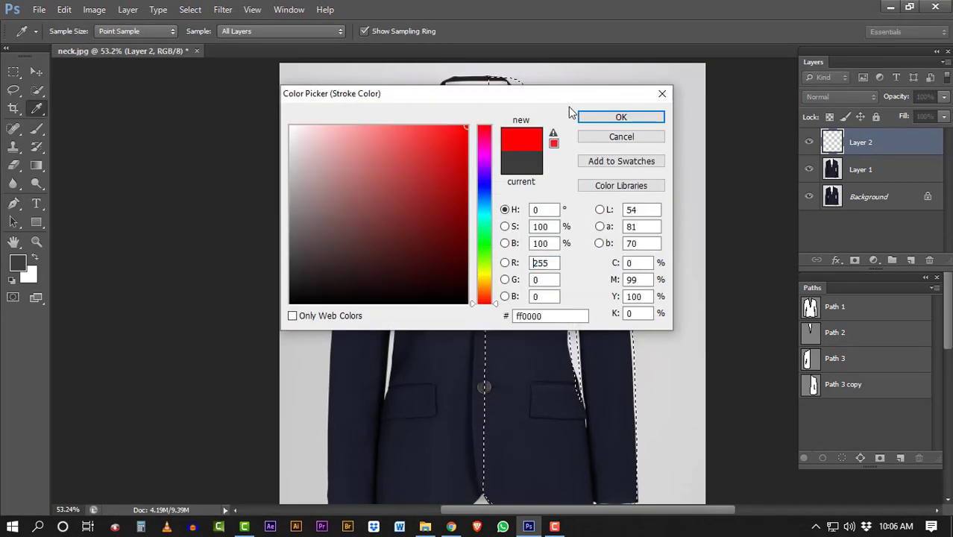
{"action": "left_click", "coordinate": [594, 119]}
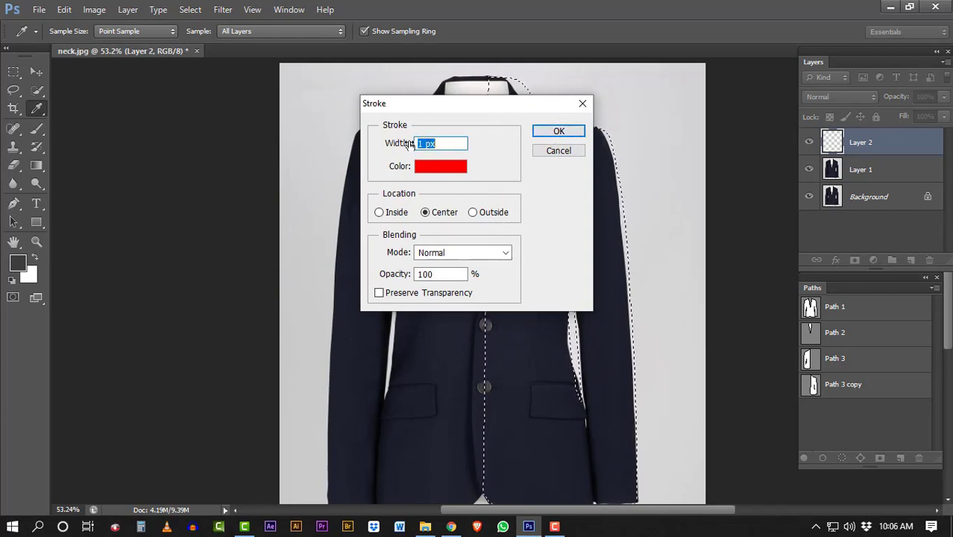
{"action": "left_click", "coordinate": [560, 133]}
{"action": "key", "text": "p"}
{"action": "scroll", "coordinate": [485, 426], "scroll_direction": "up", "scroll_amount": 2}
{"action": "scroll", "coordinate": [519, 282], "scroll_direction": "up", "scroll_amount": 2}
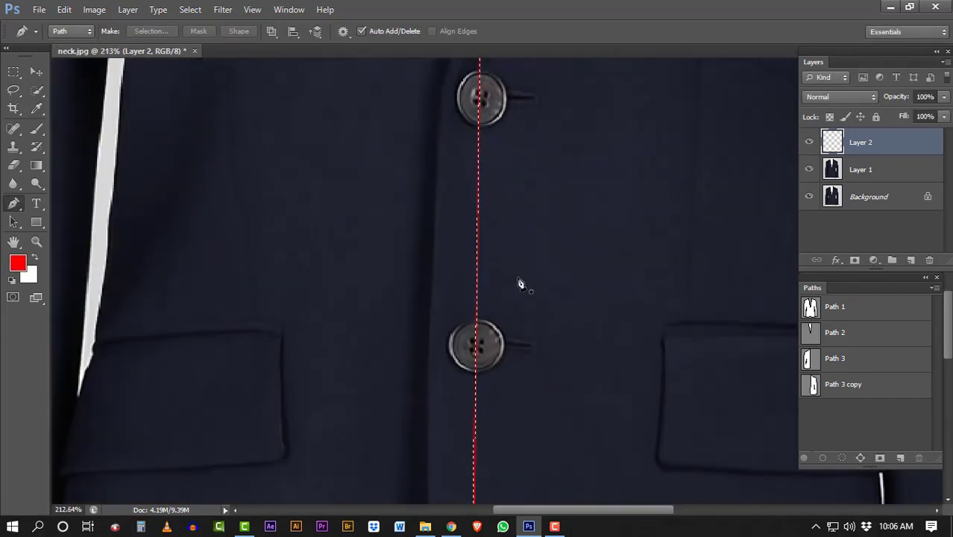
{"action": "scroll", "coordinate": [520, 281], "scroll_direction": "up", "scroll_amount": 2}
{"action": "scroll", "coordinate": [485, 454], "scroll_direction": "down", "scroll_amount": 2}
{"action": "scroll", "coordinate": [485, 455], "scroll_direction": "down", "scroll_amount": 2}
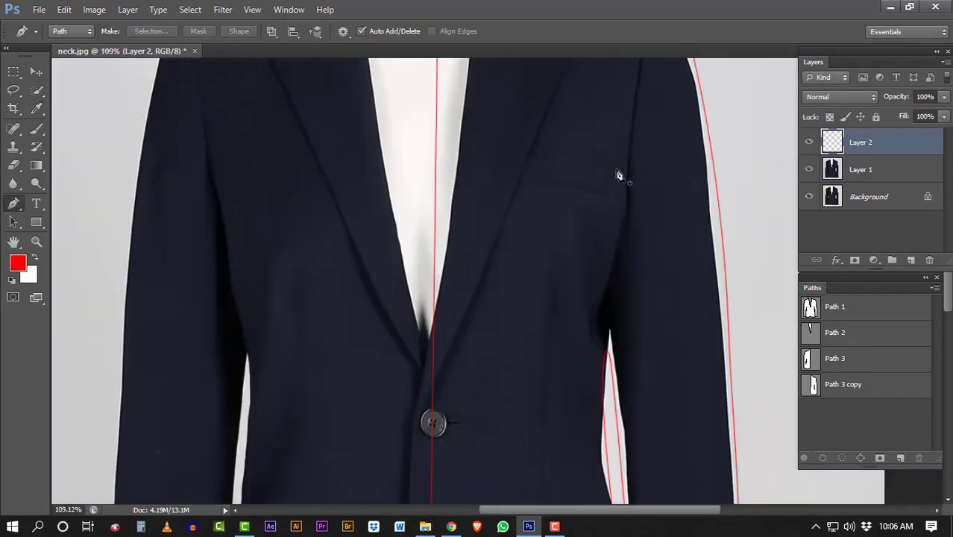
{"action": "scroll", "coordinate": [579, 314], "scroll_direction": "down", "scroll_amount": 2}
{"action": "scroll", "coordinate": [580, 314], "scroll_direction": "down", "scroll_amount": 2}
{"action": "scroll", "coordinate": [520, 319], "scroll_direction": "down", "scroll_amount": 2}
{"action": "scroll", "coordinate": [521, 270], "scroll_direction": "down", "scroll_amount": 1}
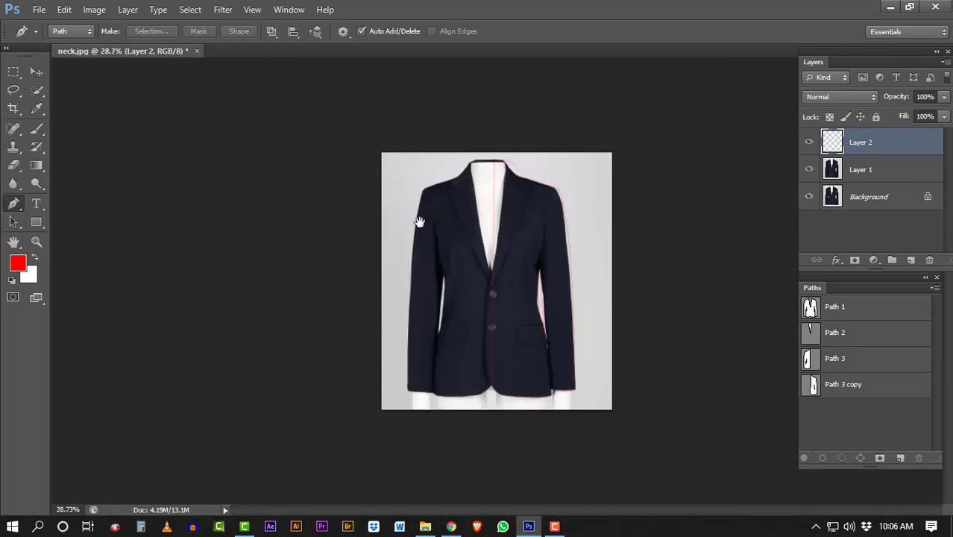
Open Liquify on Layer 1 with Layer 2's red outline shown as the backdrop.
{"action": "left_click", "coordinate": [873, 170]}
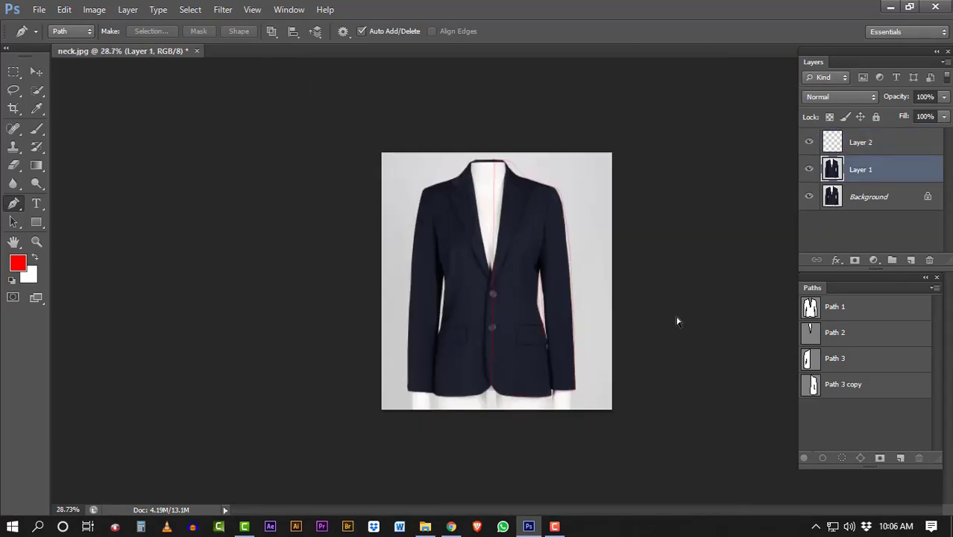
{"action": "key", "text": "shift+ctrl+x"}
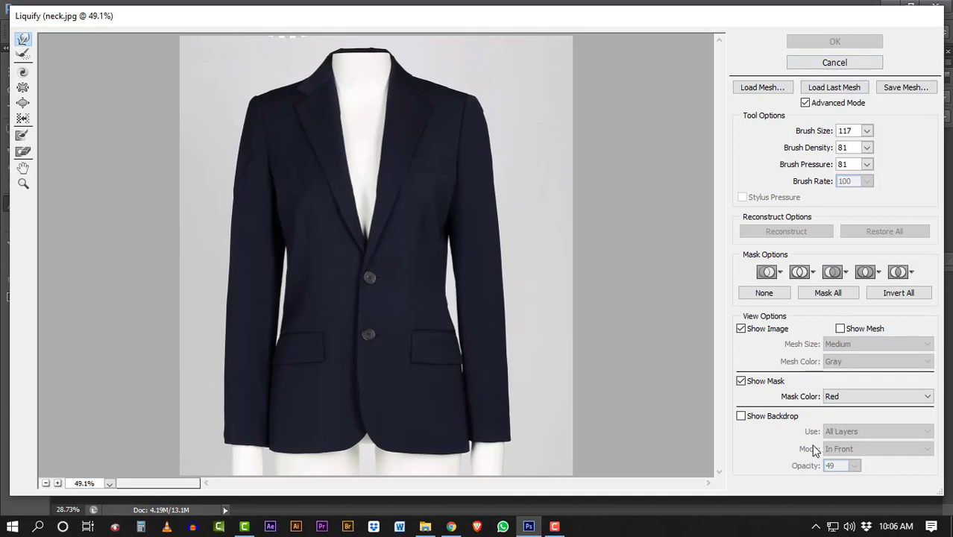
{"action": "left_click", "coordinate": [743, 419]}
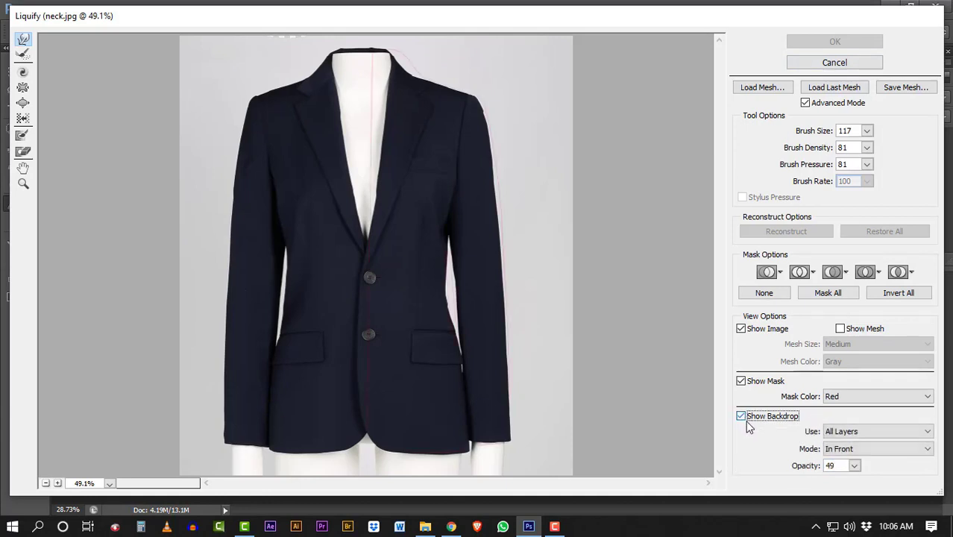
{"action": "left_click", "coordinate": [865, 432]}
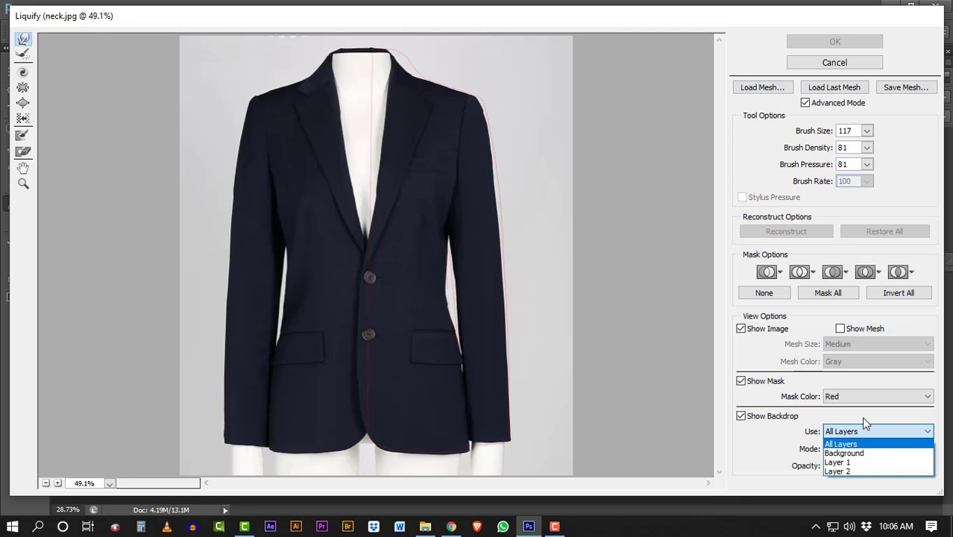
{"action": "left_click", "coordinate": [851, 472]}
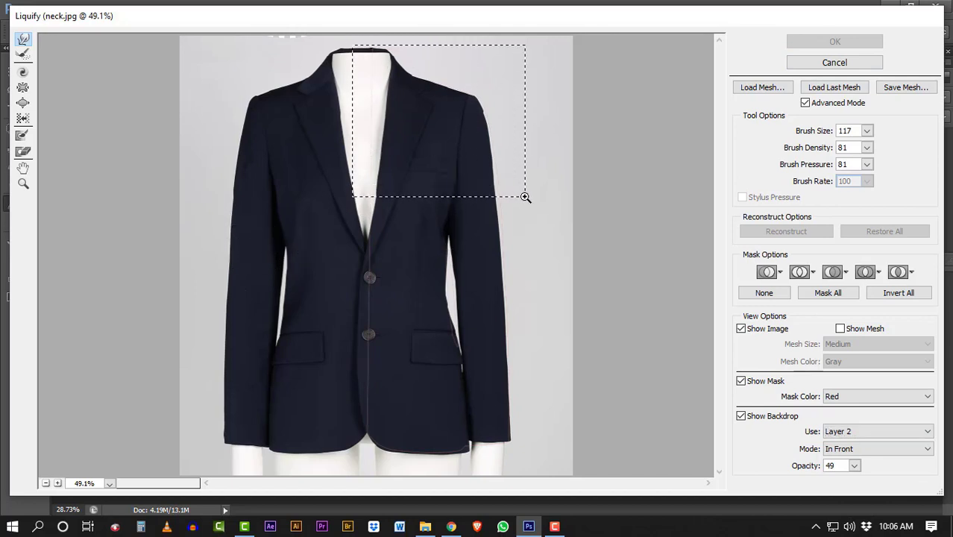
Zoom in on the shoulder and warp the jacket's side edge out to the red outline.
{"action": "left_click_drag", "start_coordinate": [494, 169], "coordinate": [527, 196]}
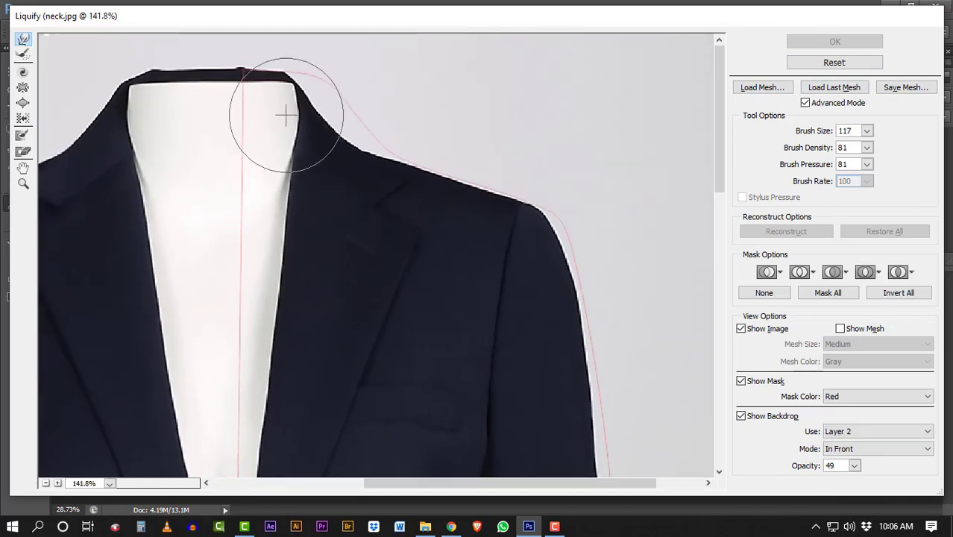
{"action": "scroll", "coordinate": [324, 240], "scroll_direction": "right", "scroll_amount": 1}
{"action": "scroll", "coordinate": [323, 240], "scroll_direction": "right", "scroll_amount": 1}
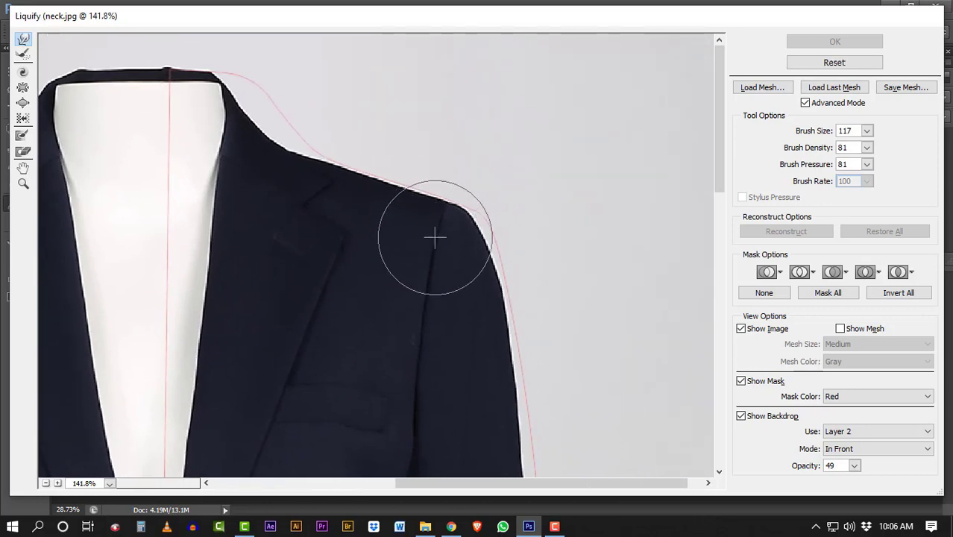
{"action": "key", "text": "bracketright"}
{"action": "key", "text": "bracketright"}
{"action": "key", "text": "bracketright"}
{"action": "key", "text": "bracketright"}
{"action": "key", "text": "bracketright"}
{"action": "key", "text": "bracketright"}
{"action": "key", "text": "bracketright"}
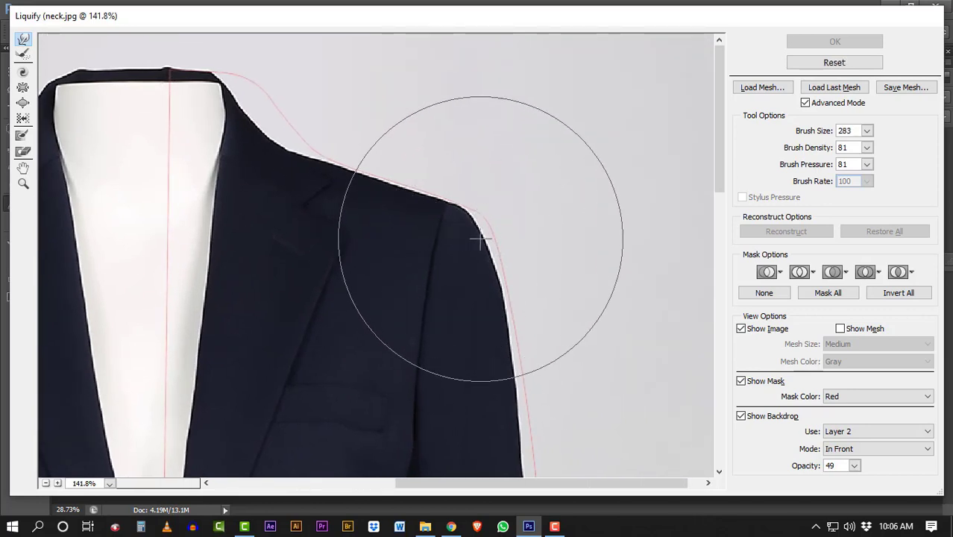
{"action": "key", "text": "bracketright"}
{"action": "left_click_drag", "start_coordinate": [504, 236], "coordinate": [486, 293]}
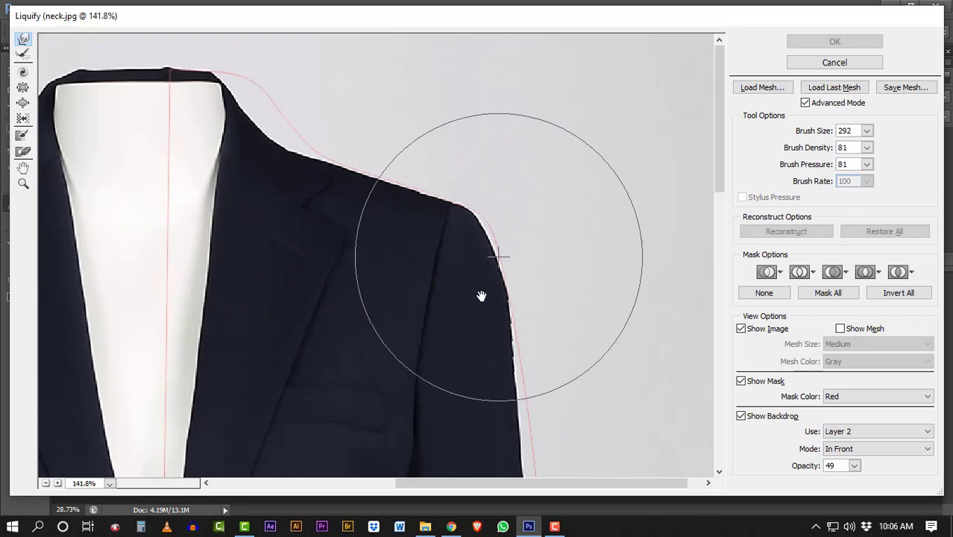
{"action": "scroll", "coordinate": [485, 294], "scroll_direction": "down", "scroll_amount": 3}
{"action": "key", "text": "bracketright"}
{"action": "key", "text": "bracketright"}
{"action": "key", "text": "bracketright"}
{"action": "left_click_drag", "start_coordinate": [562, 263], "coordinate": [585, 269]}
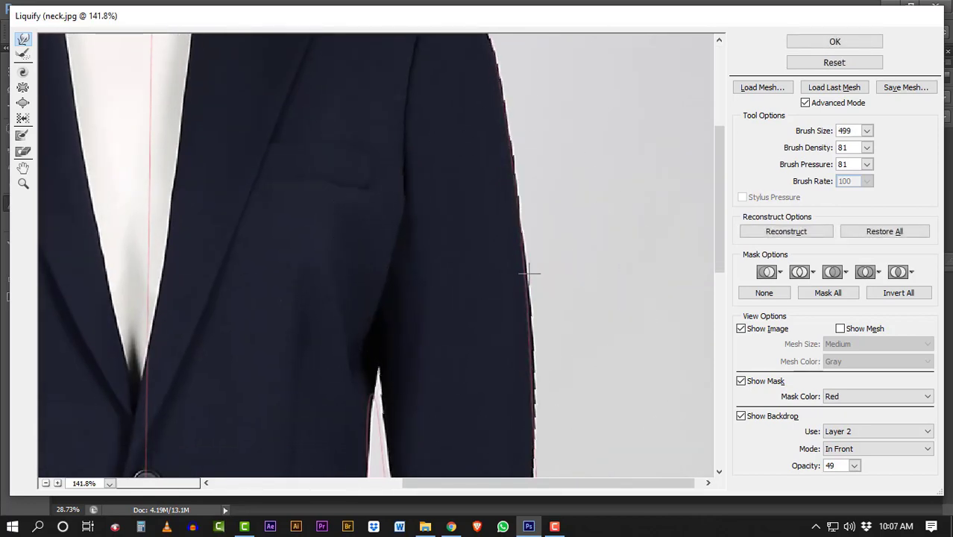
Warp the jacket hem up and straight, filling the light gap at its edge.
{"action": "left_click_drag", "start_coordinate": [506, 298], "coordinate": [481, 97]}
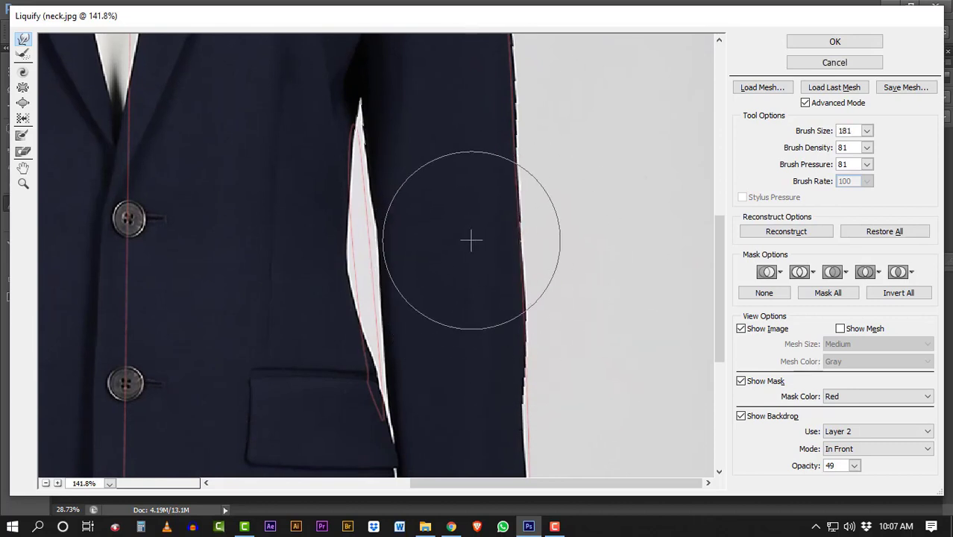
{"action": "scroll", "coordinate": [528, 279], "scroll_direction": "down", "scroll_amount": 5}
{"action": "key", "text": "bracketleft"}
{"action": "key", "text": "bracketleft"}
{"action": "key", "text": "bracketleft"}
{"action": "scroll", "coordinate": [525, 321], "scroll_direction": "down", "scroll_amount": 2}
{"action": "scroll", "coordinate": [462, 325], "scroll_direction": "left", "scroll_amount": 2}
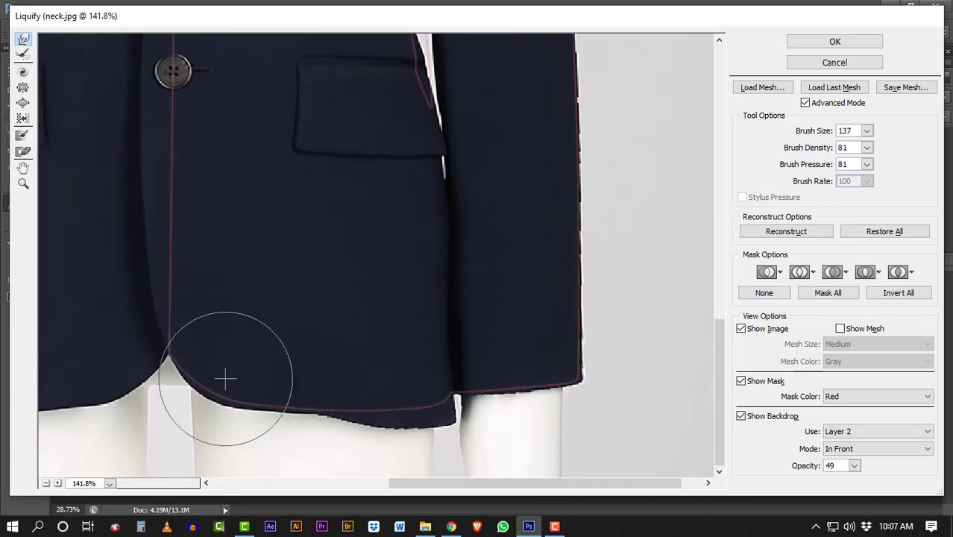
{"action": "key", "text": "bracketleft"}
{"action": "key", "text": "bracketleft"}
{"action": "left_click_drag", "start_coordinate": [426, 411], "coordinate": [367, 409]}
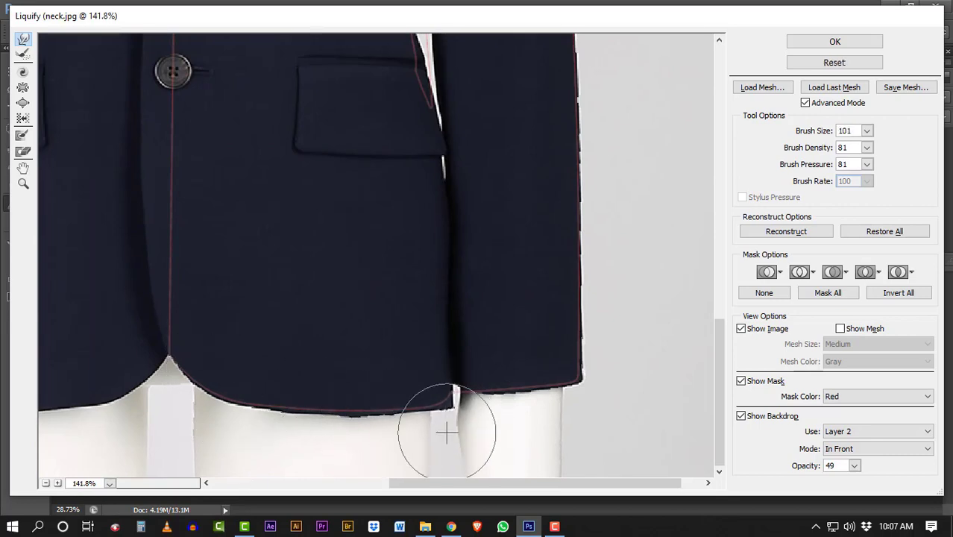
{"action": "key", "text": "bracketleft"}
{"action": "key", "text": "bracketleft"}
{"action": "key", "text": "bracketleft"}
{"action": "mouse_move", "coordinate": [447, 370]}
{"action": "left_mouse_down"}
{"action": "mouse_move", "coordinate": [472, 375]}
{"action": "mouse_move", "coordinate": [452, 411]}
{"action": "left_mouse_up"}
Pan back to the jacket front and zoom out to see the whole blazer.
{"action": "scroll", "coordinate": [452, 412], "scroll_direction": "up", "scroll_amount": 10}
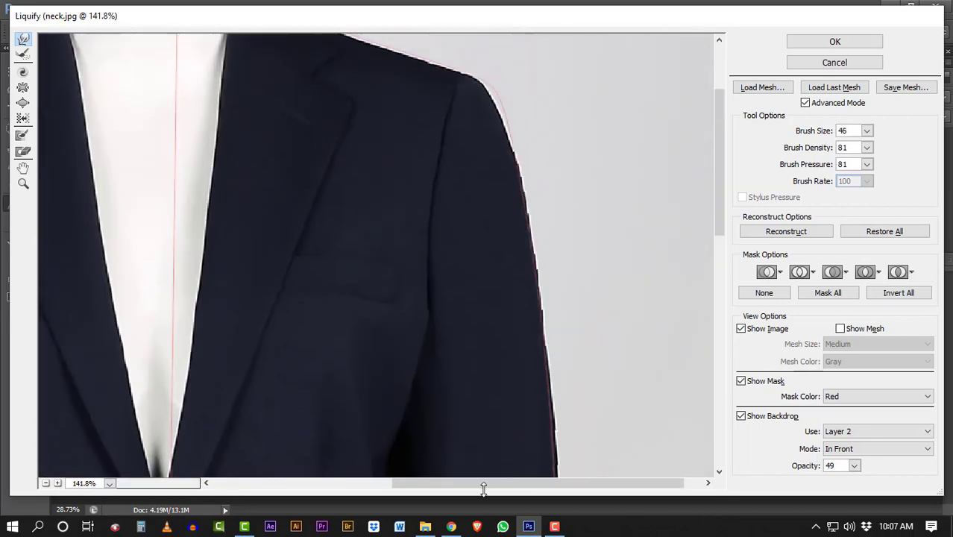
{"action": "key", "text": "bracketright"}
{"action": "key", "text": "bracketright"}
{"action": "key", "text": "bracketright"}
{"action": "key", "text": "bracketleft"}
{"action": "key", "text": "bracketleft"}
{"action": "key", "text": "bracketleft"}
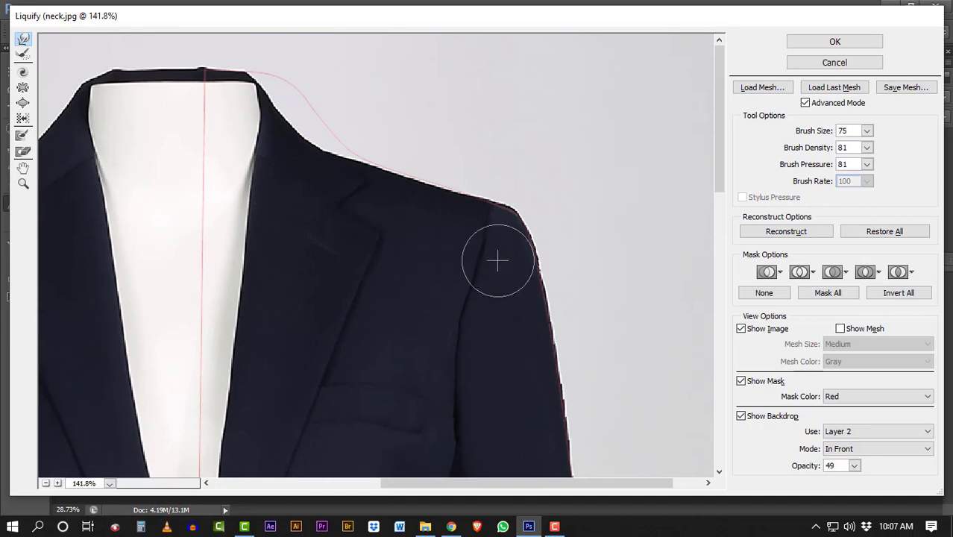
{"action": "key", "text": "bracketleft"}
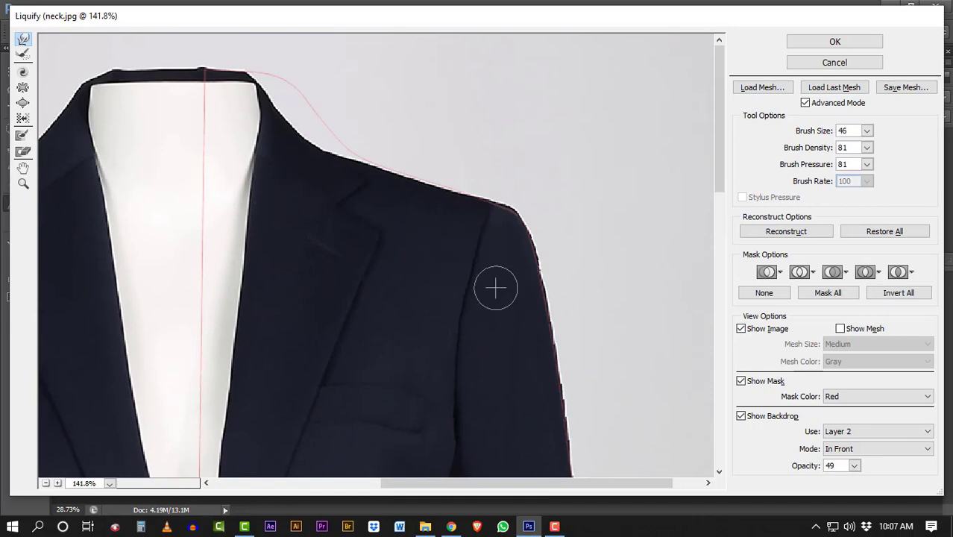
{"action": "key", "text": "bracketright"}
{"action": "key", "text": "bracketright"}
{"action": "key", "text": "bracketright"}
{"action": "left_click_drag", "start_coordinate": [328, 195], "coordinate": [494, 167]}
{"action": "mouse_move", "coordinate": [437, 149]}
{"action": "left_mouse_down"}
{"action": "mouse_move", "coordinate": [447, 38]}
{"action": "mouse_move", "coordinate": [415, 66]}
{"action": "left_mouse_up"}
{"action": "key", "text": "ctrl+minus"}
{"action": "key", "text": "ctrl+minus"}
Zoom out in Liquify and fine-tune the Forward Warp brush size with [ and ].
{"action": "key", "text": "bracketright"}
{"action": "key", "text": "bracketright"}
{"action": "key", "text": "bracketright"}
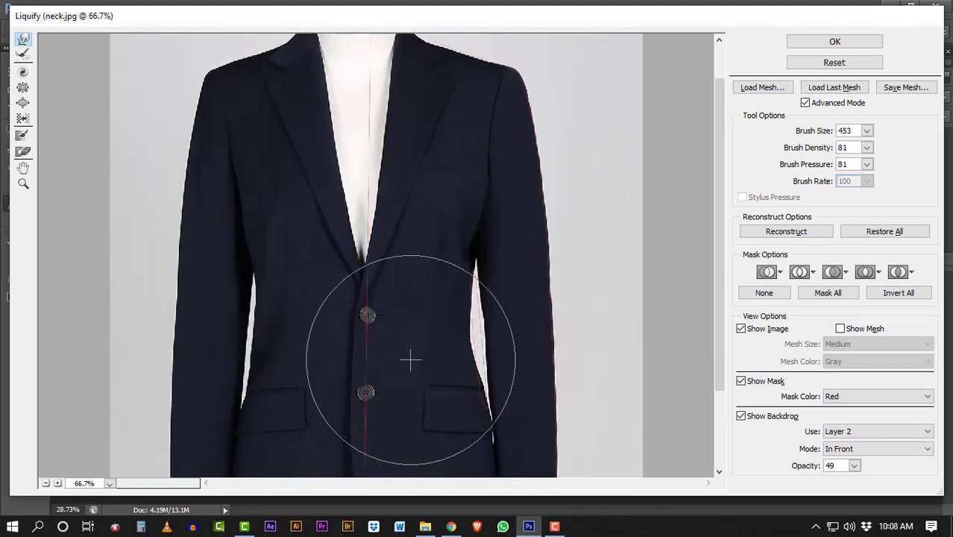
{"action": "key", "text": "bracketright"}
{"action": "key", "text": "bracketright"}
{"action": "key", "text": "bracketright"}
{"action": "key", "text": "bracketleft"}
{"action": "key", "text": "bracketleft"}
{"action": "key", "text": "bracketleft"}
{"action": "scroll", "coordinate": [361, 187], "scroll_direction": "up", "scroll_amount": 2}
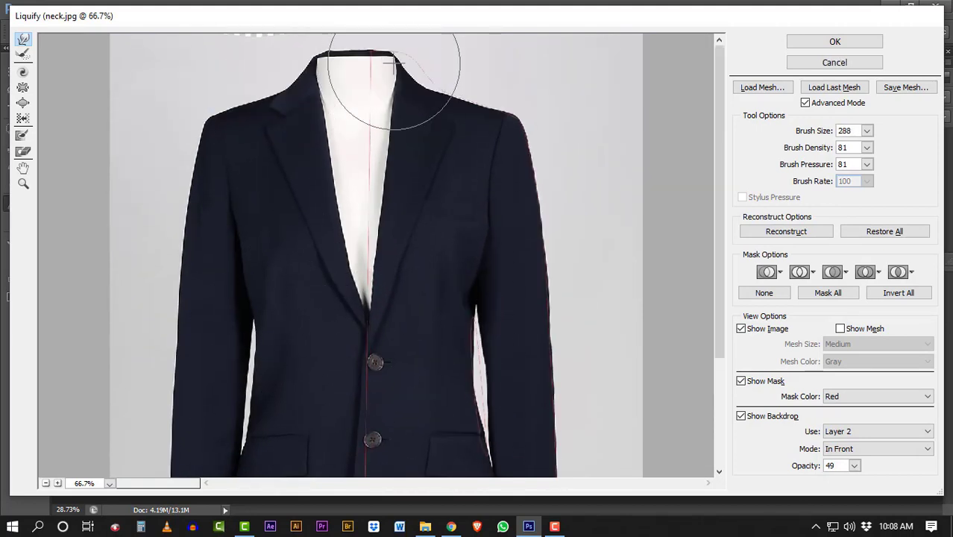
{"action": "scroll", "coordinate": [359, 132], "scroll_direction": "down", "scroll_amount": 2}
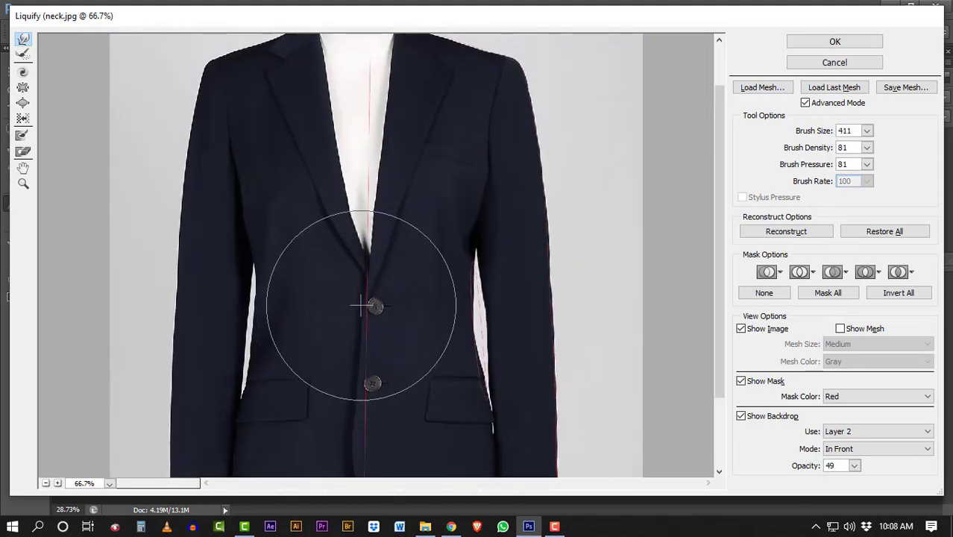
{"action": "key", "text": "bracketright"}
{"action": "key", "text": "bracketright"}
{"action": "key", "text": "bracketright"}
{"action": "key", "text": "bracketright"}
{"action": "key", "text": "bracketright"}
{"action": "key", "text": "bracketright"}
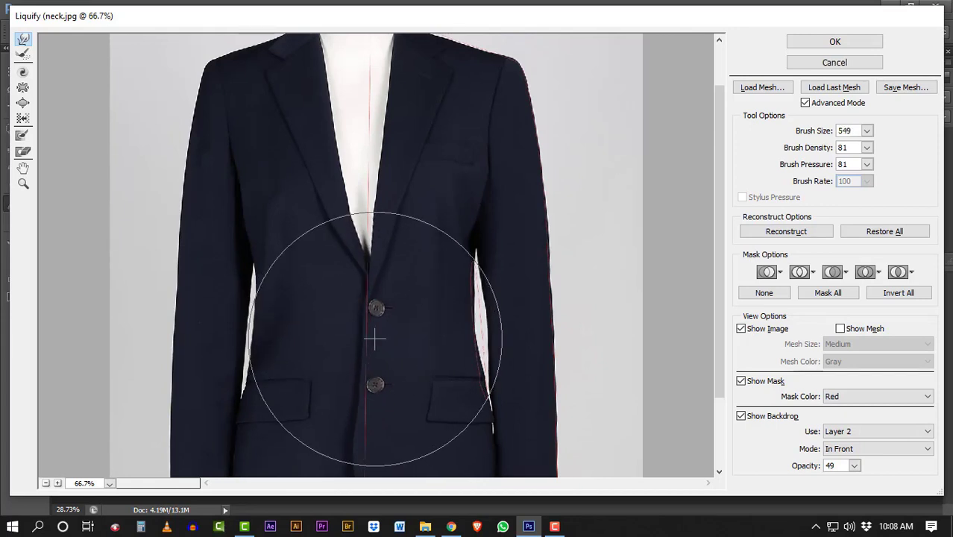
{"action": "key", "text": "bracketright"}
{"action": "key", "text": "bracketleft"}
{"action": "key", "text": "bracketleft"}
{"action": "key", "text": "bracketleft"}
{"action": "scroll", "coordinate": [340, 401], "scroll_direction": "down", "scroll_amount": 3}
{"action": "key", "text": "bracketright"}
{"action": "key", "text": "bracketright"}
{"action": "key", "text": "bracketright"}
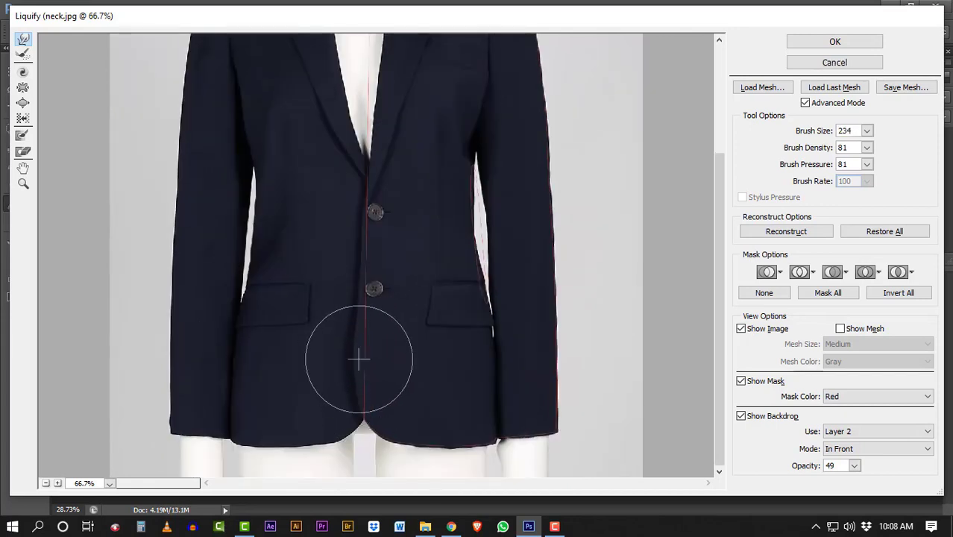
{"action": "scroll", "coordinate": [364, 361], "scroll_direction": "up", "scroll_amount": 5}
{"action": "key", "text": "bracketright"}
{"action": "key", "text": "bracketright"}
{"action": "key", "text": "bracketright"}
{"action": "key", "text": "bracketleft"}
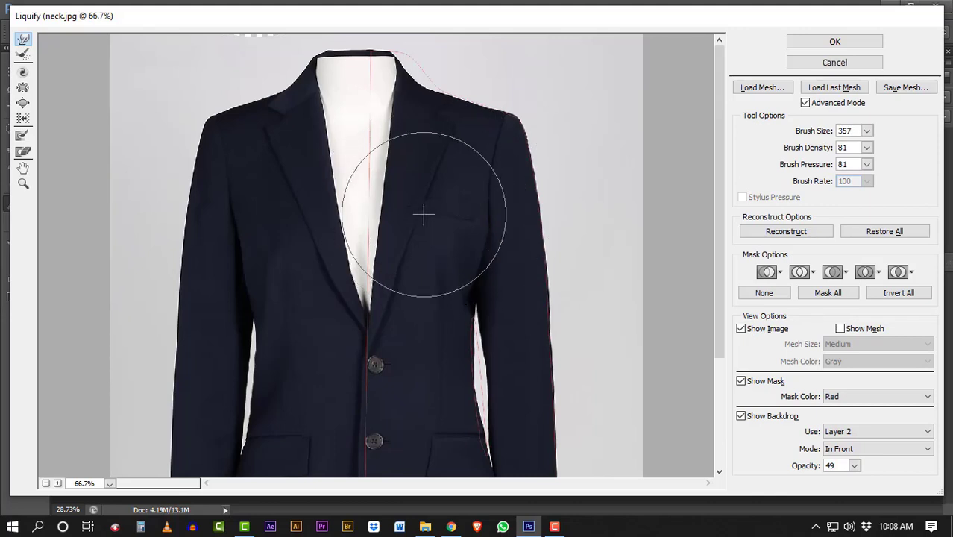
{"action": "key", "text": "bracketleft"}
{"action": "key", "text": "bracketleft"}
{"action": "key", "text": "bracketleft"}
{"action": "key", "text": "bracketleft"}
{"action": "key", "text": "bracketleft"}
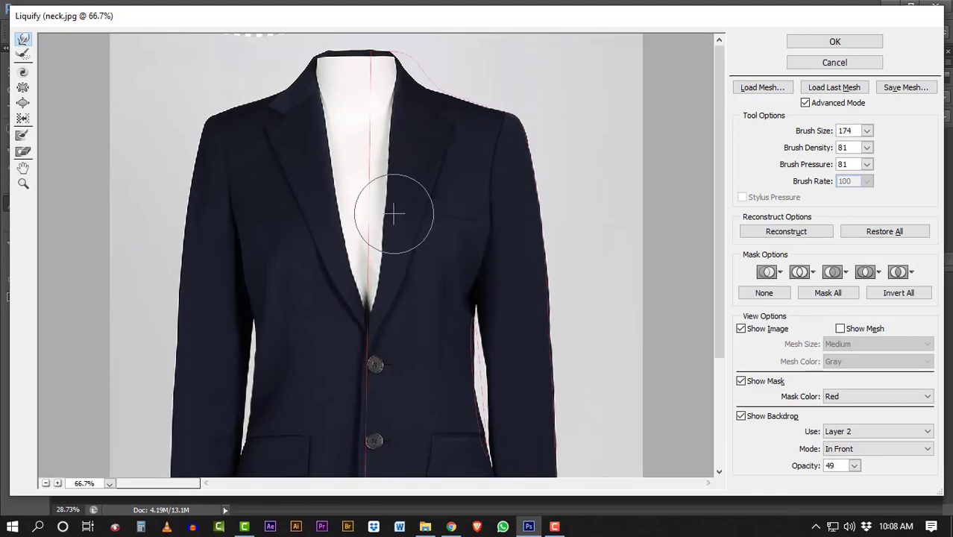
{"action": "key", "text": "bracketright"}
{"action": "key", "text": "bracketright"}
{"action": "key", "text": "bracketleft"}
{"action": "key", "text": "bracketleft"}
{"action": "key", "text": "bracketleft"}
{"action": "key", "text": "bracketleft"}
{"action": "key", "text": "bracketright"}
{"action": "key", "text": "bracketright"}
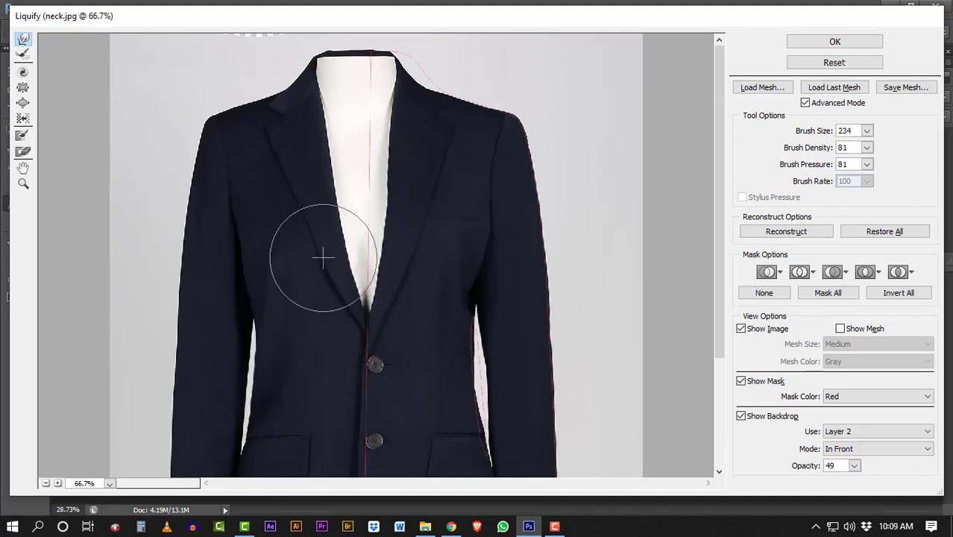
{"action": "key", "text": "bracketright"}
{"action": "key", "text": "bracketright"}
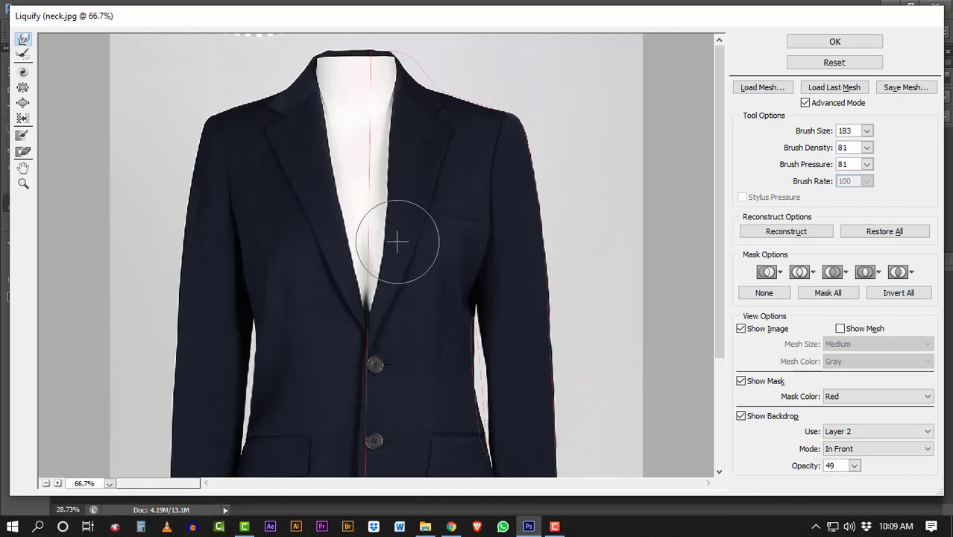
Push the right lapel edge over the shirt, undo it, then reshape the collar edge at the neck.
{"action": "mouse_move", "coordinate": [397, 240]}
{"action": "left_mouse_down"}
{"action": "mouse_move", "coordinate": [387, 137]}
{"action": "mouse_move", "coordinate": [425, 96]}
{"action": "mouse_move", "coordinate": [420, 54]}
{"action": "left_mouse_up"}
{"action": "key", "text": "bracketleft"}
{"action": "key", "text": "bracketleft"}
{"action": "key", "text": "bracketleft"}
{"action": "key", "text": "bracketright"}
{"action": "key", "text": "bracketright"}
{"action": "key", "text": "bracketright"}
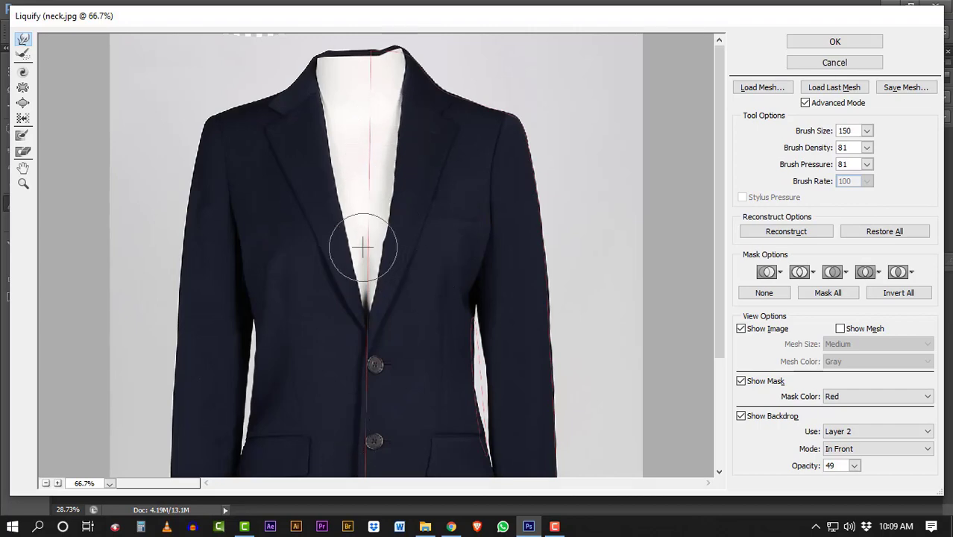
{"action": "key", "text": "bracketright"}
{"action": "key", "text": "bracketleft"}
{"action": "key", "text": "bracketleft"}
{"action": "key", "text": "bracketleft"}
{"action": "key", "text": "bracketleft"}
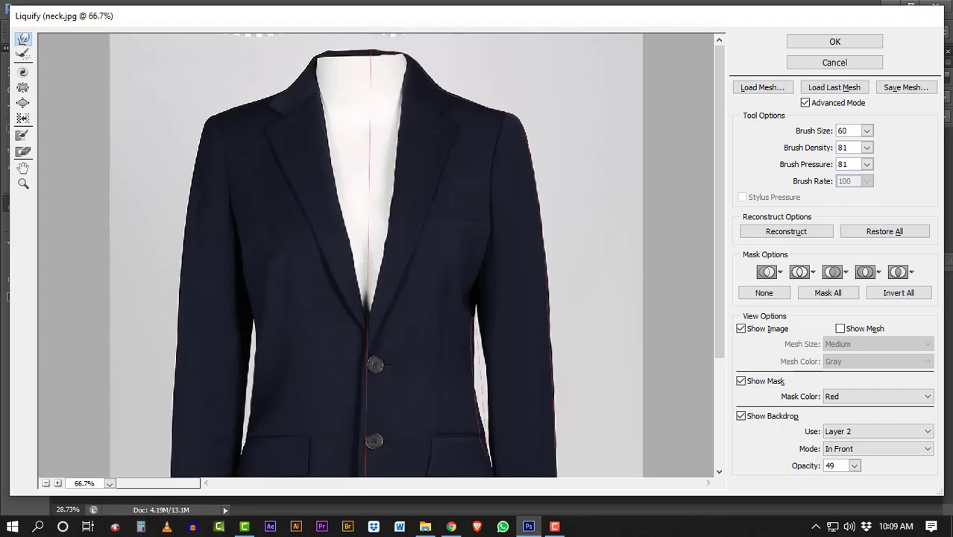
{"action": "scroll", "coordinate": [414, 45], "scroll_direction": "up", "scroll_amount": 2}
{"action": "mouse_move", "coordinate": [426, 180]}
{"action": "left_mouse_down"}
{"action": "mouse_move", "coordinate": [374, 123]}
{"action": "mouse_move", "coordinate": [360, 203]}
{"action": "left_mouse_up"}
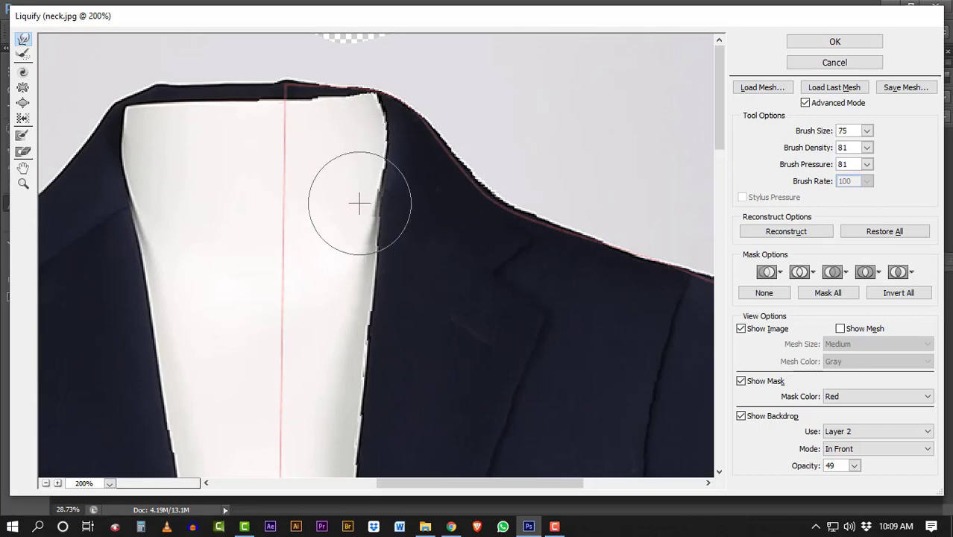
Pan and zoom the Liquify preview to view the jacket front.
{"action": "scroll", "coordinate": [415, 245], "scroll_direction": "right", "scroll_amount": 5}
{"action": "key", "text": "bracketright"}
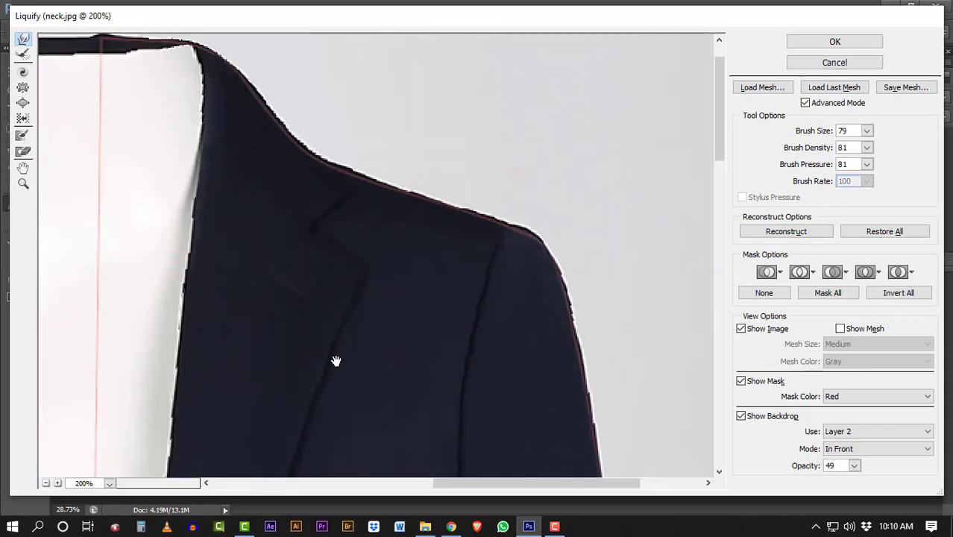
{"action": "scroll", "coordinate": [336, 361], "scroll_direction": "left", "scroll_amount": 5}
{"action": "scroll", "coordinate": [304, 196], "scroll_direction": "down", "scroll_amount": 5}
{"action": "scroll", "coordinate": [330, 270], "scroll_direction": "up", "scroll_amount": 3}
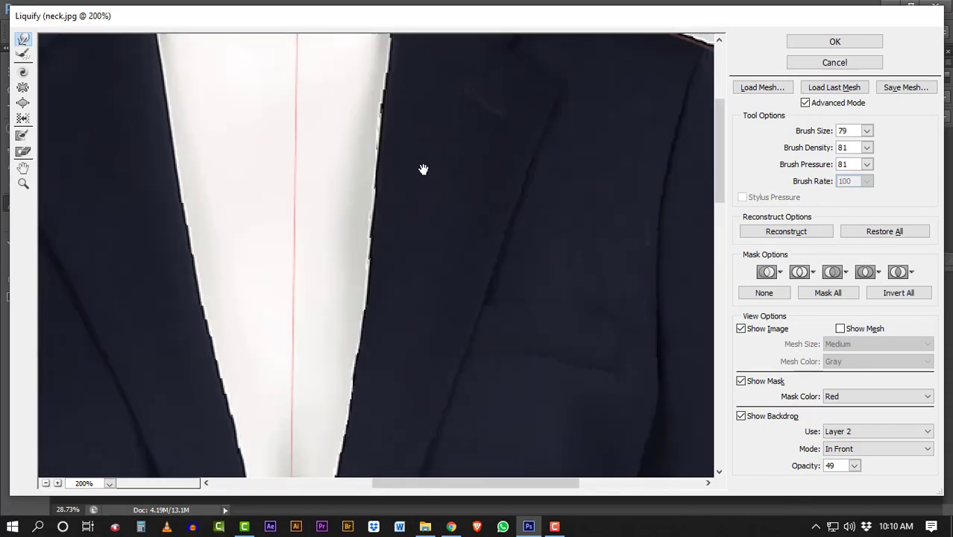
{"action": "key", "text": "bracketright"}
{"action": "key", "text": "bracketright"}
{"action": "scroll", "coordinate": [379, 145], "scroll_direction": "down", "scroll_amount": 1}
{"action": "key", "text": "bracketright"}
{"action": "scroll", "coordinate": [442, 100], "scroll_direction": "down", "scroll_amount": 1}
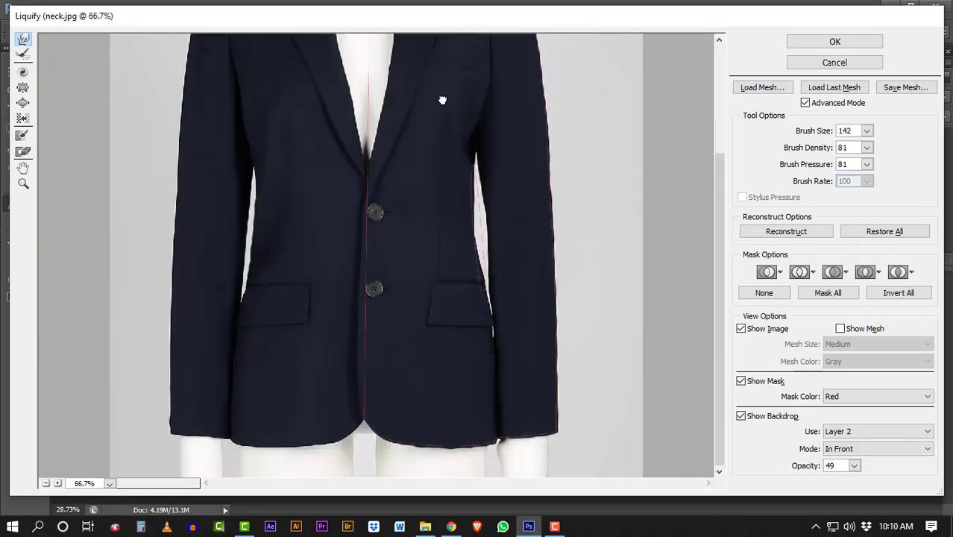
{"action": "scroll", "coordinate": [442, 100], "scroll_direction": "up", "scroll_amount": 1}
{"action": "scroll", "coordinate": [436, 213], "scroll_direction": "up", "scroll_amount": 1}
{"action": "scroll", "coordinate": [448, 197], "scroll_direction": "down", "scroll_amount": 1}
{"action": "scroll", "coordinate": [356, 147], "scroll_direction": "up", "scroll_amount": 2}
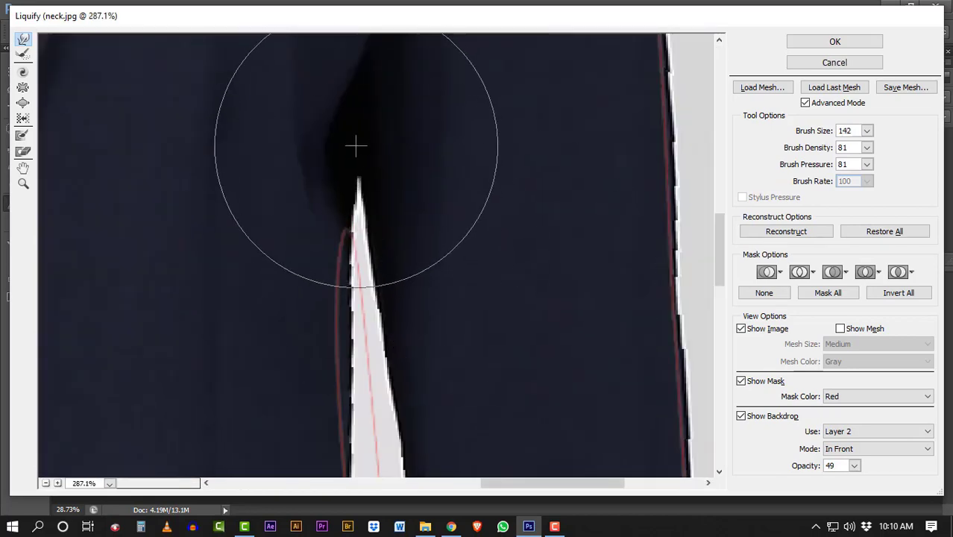
{"action": "scroll", "coordinate": [356, 147], "scroll_direction": "down", "scroll_amount": 2}
{"action": "key", "text": "bracketright"}
{"action": "key", "text": "bracketright"}
{"action": "key", "text": "bracketright"}
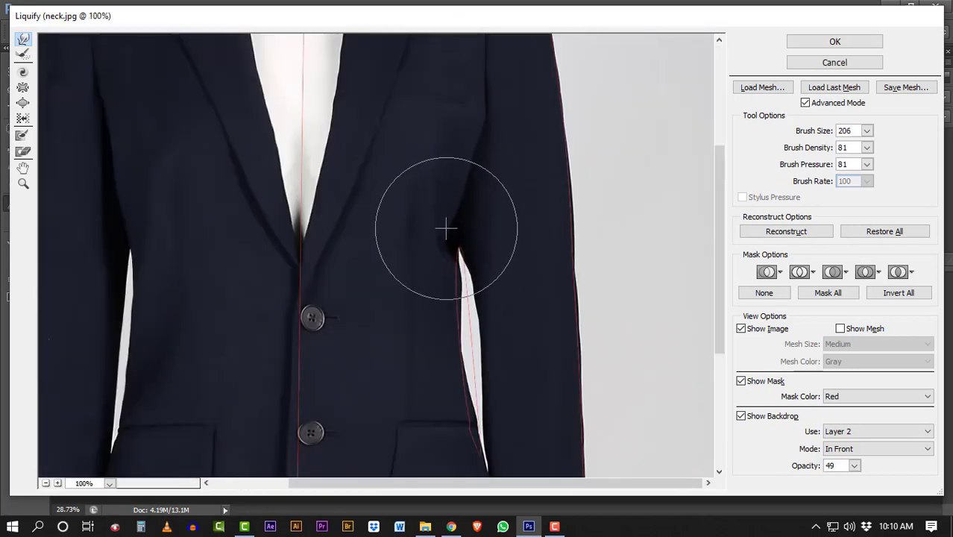
Shrink the Liquify brush to a small size for fine edge work.
{"action": "key", "text": "bracketleft"}
{"action": "key", "text": "bracketleft"}
{"action": "key", "text": "bracketleft"}
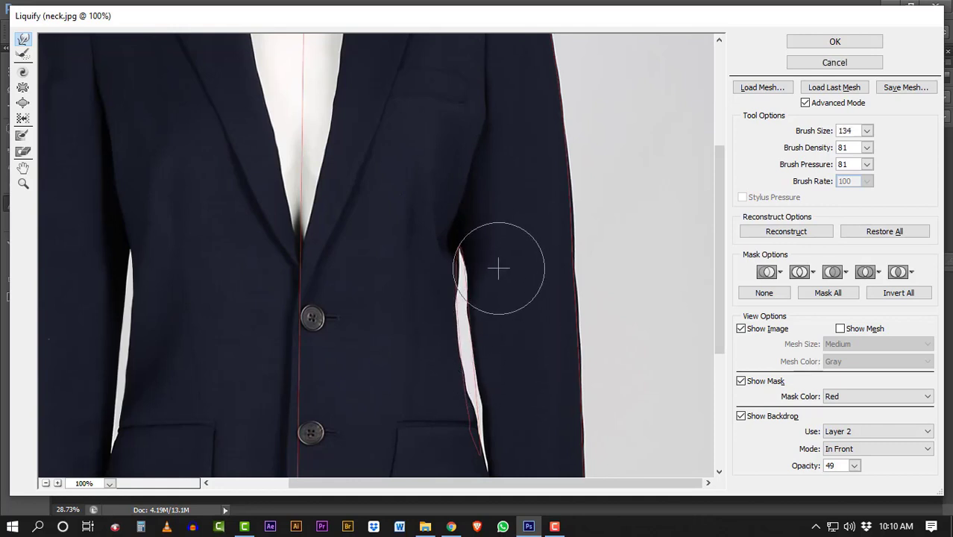
{"action": "key", "text": "bracketleft"}
{"action": "key", "text": "bracketleft"}
{"action": "scroll", "coordinate": [457, 270], "scroll_direction": "down", "scroll_amount": 3}
{"action": "key", "text": "bracketright"}
{"action": "key", "text": "bracketright"}
{"action": "key", "text": "bracketleft"}
{"action": "key", "text": "bracketleft"}
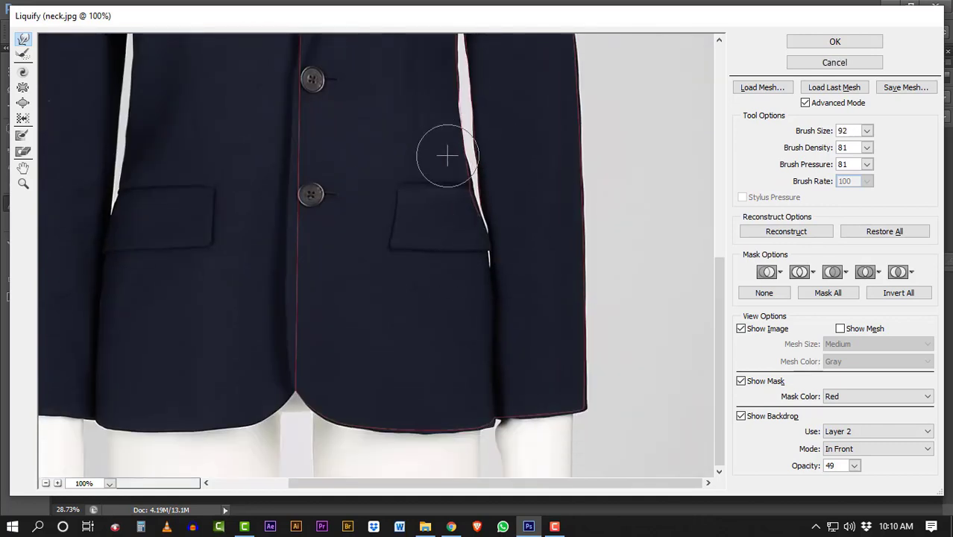
{"action": "key", "text": "bracketleft"}
{"action": "key", "text": "bracketleft"}
{"action": "key", "text": "bracketleft"}
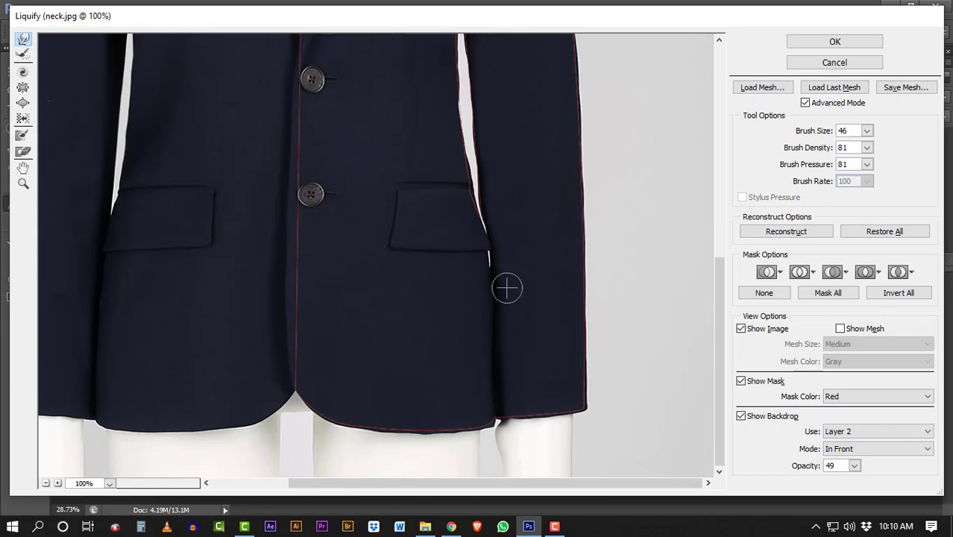
{"action": "scroll", "coordinate": [504, 256], "scroll_direction": "up", "scroll_amount": 1}
{"action": "scroll", "coordinate": [464, 345], "scroll_direction": "up", "scroll_amount": 1}
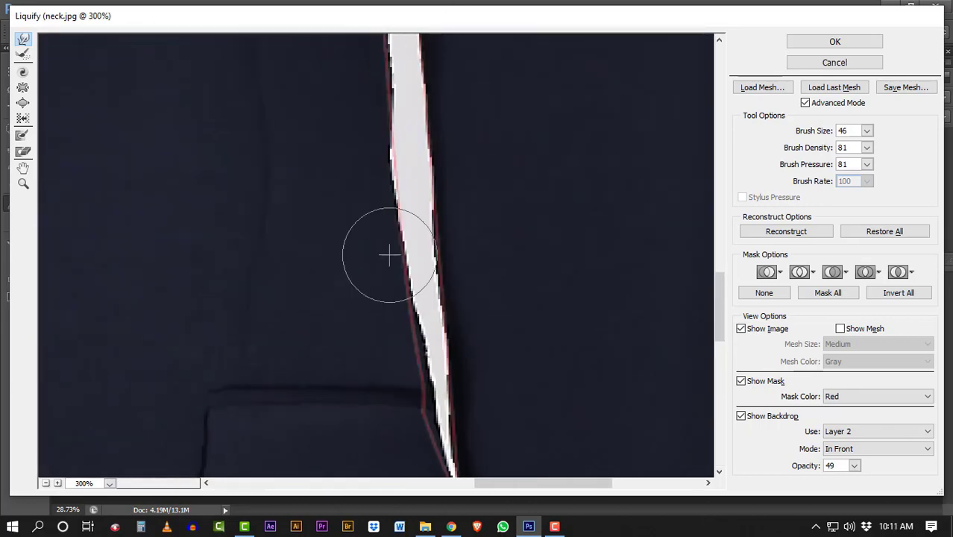
{"action": "key", "text": "bracketright"}
{"action": "key", "text": "bracketright"}
{"action": "key", "text": "bracketright"}
{"action": "scroll", "coordinate": [302, 298], "scroll_direction": "down", "scroll_amount": 2}
{"action": "key", "text": "bracketleft"}
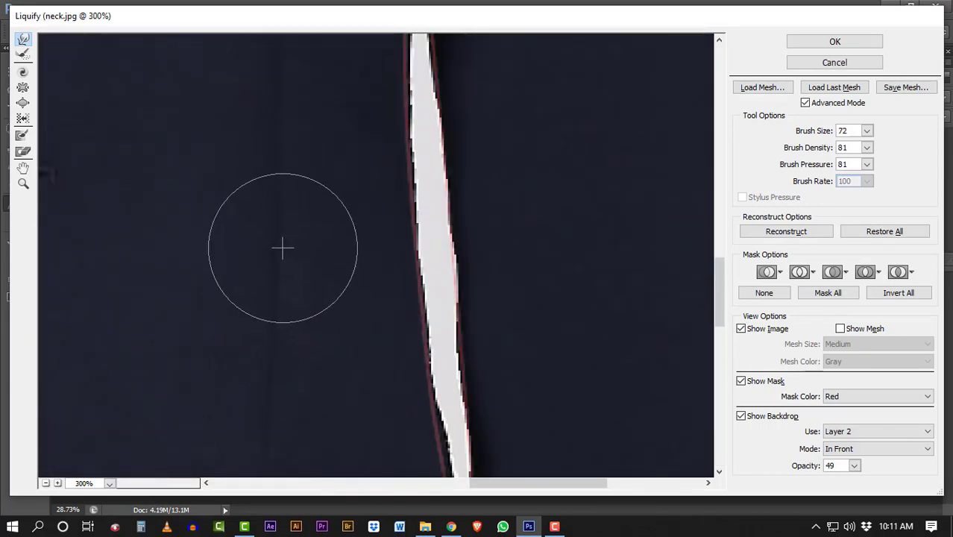
Warp the body edge beside the right pocket so the white strip runs smoother.
{"action": "left_click_drag", "start_coordinate": [281, 247], "coordinate": [339, 277]}
{"action": "scroll", "coordinate": [339, 277], "scroll_direction": "down", "scroll_amount": 2}
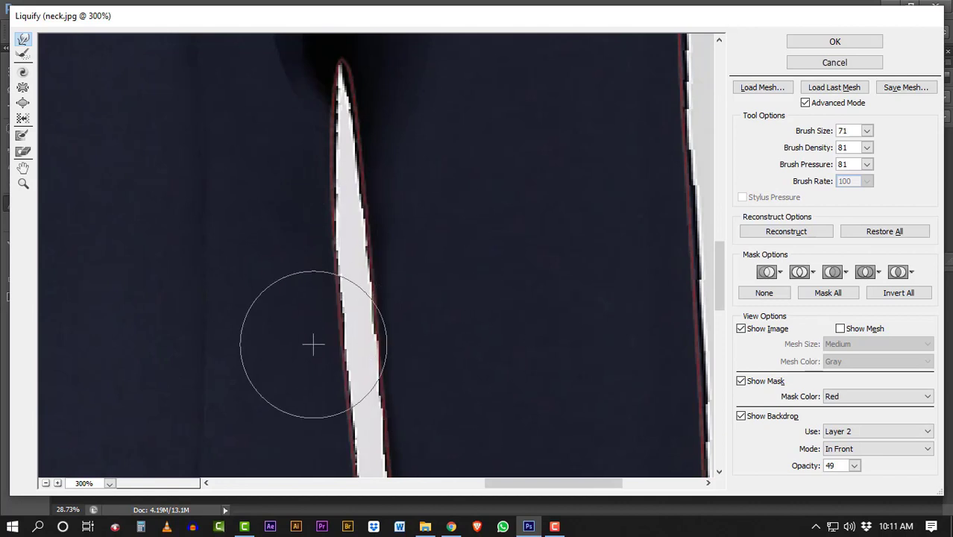
{"action": "scroll", "coordinate": [393, 306], "scroll_direction": "down", "scroll_amount": 2}
{"action": "scroll", "coordinate": [437, 333], "scroll_direction": "down", "scroll_amount": 2}
{"action": "scroll", "coordinate": [387, 159], "scroll_direction": "down", "scroll_amount": 2}
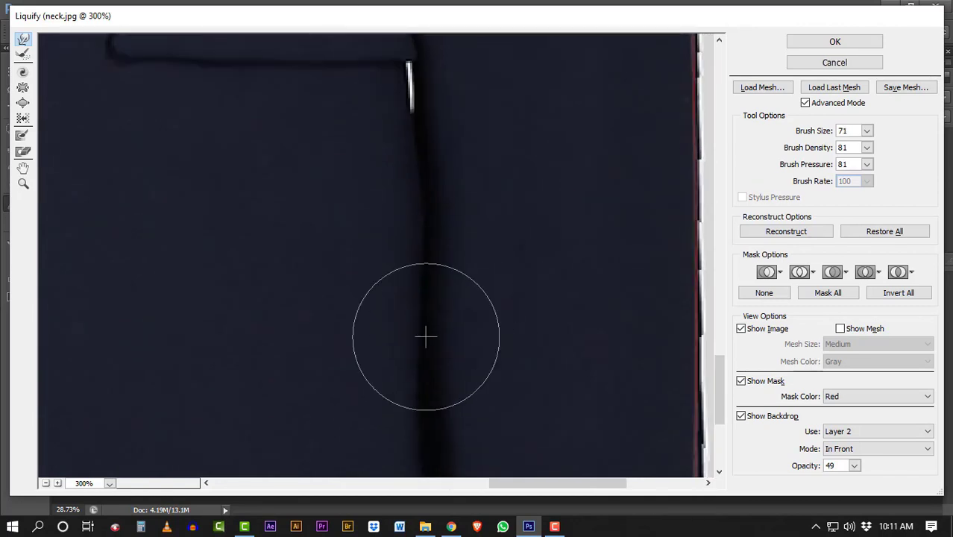
{"action": "scroll", "coordinate": [425, 333], "scroll_direction": "up", "scroll_amount": 4}
{"action": "left_click_drag", "start_coordinate": [414, 273], "coordinate": [355, 217]}
{"action": "key", "text": "bracketleft"}
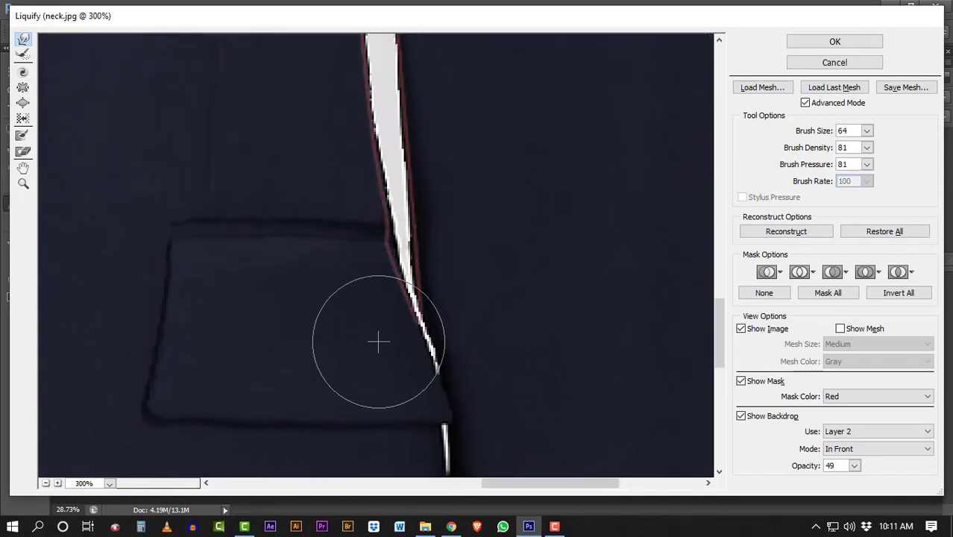
Apply the Liquify warp and bring the crease below the right pocket into view.
{"action": "left_click", "coordinate": [832, 42]}
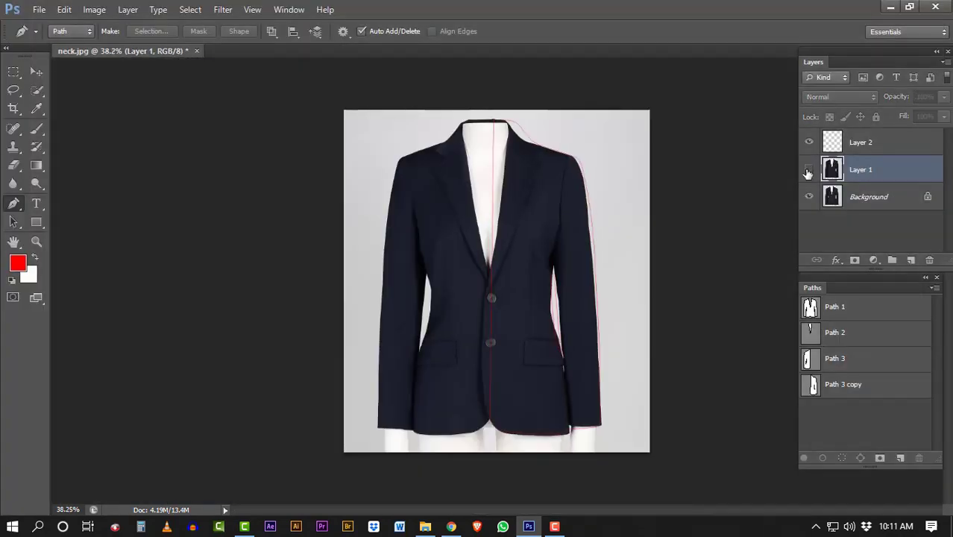
{"action": "scroll", "coordinate": [548, 402], "scroll_direction": "up", "scroll_amount": 3}
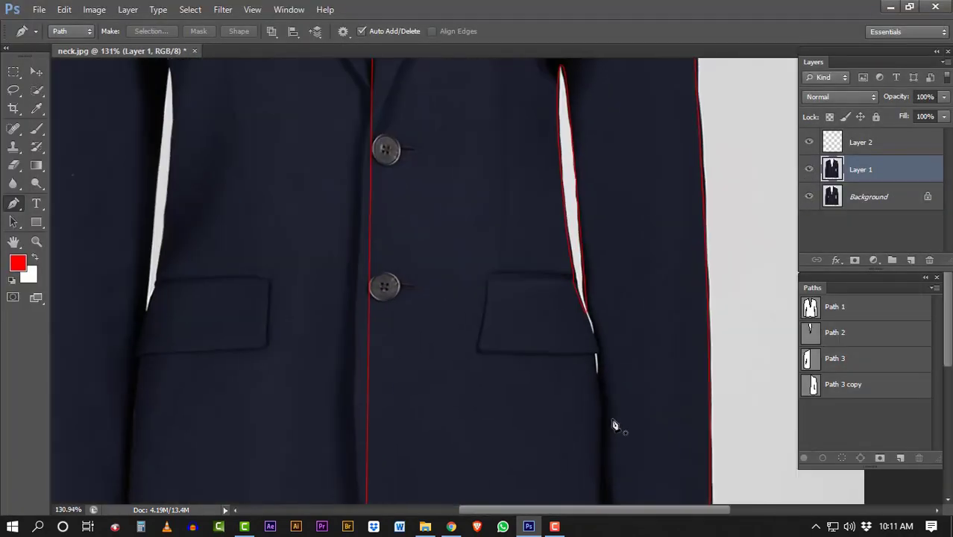
{"action": "scroll", "coordinate": [615, 424], "scroll_direction": "up", "scroll_amount": 2}
{"action": "scroll", "coordinate": [578, 294], "scroll_direction": "up", "scroll_amount": 2}
{"action": "scroll", "coordinate": [561, 241], "scroll_direction": "up", "scroll_amount": 2}
{"action": "scroll", "coordinate": [522, 224], "scroll_direction": "up", "scroll_amount": 2}
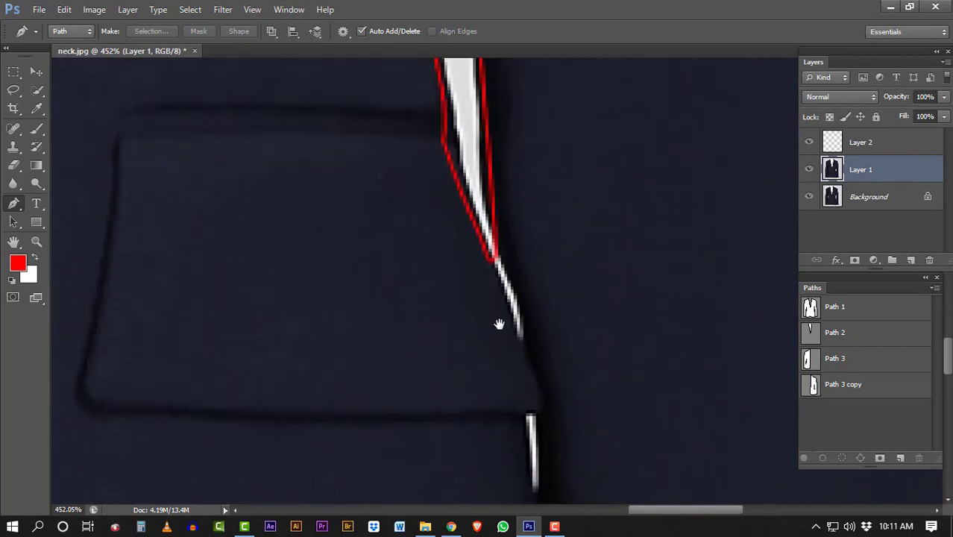
{"action": "scroll", "coordinate": [489, 306], "scroll_direction": "up", "scroll_amount": 2}
{"action": "scroll", "coordinate": [524, 272], "scroll_direction": "down", "scroll_amount": 3}
{"action": "mouse_move", "coordinate": [485, 390]}
{"action": "left_mouse_down"}
{"action": "mouse_move", "coordinate": [464, 195]}
{"action": "mouse_move", "coordinate": [566, 359]}
{"action": "left_mouse_up"}
Copy a marquee selection of the crease fabric to a new layer and move it up.
{"action": "key", "text": "m"}
{"action": "scroll", "coordinate": [596, 261], "scroll_direction": "down", "scroll_amount": 2}
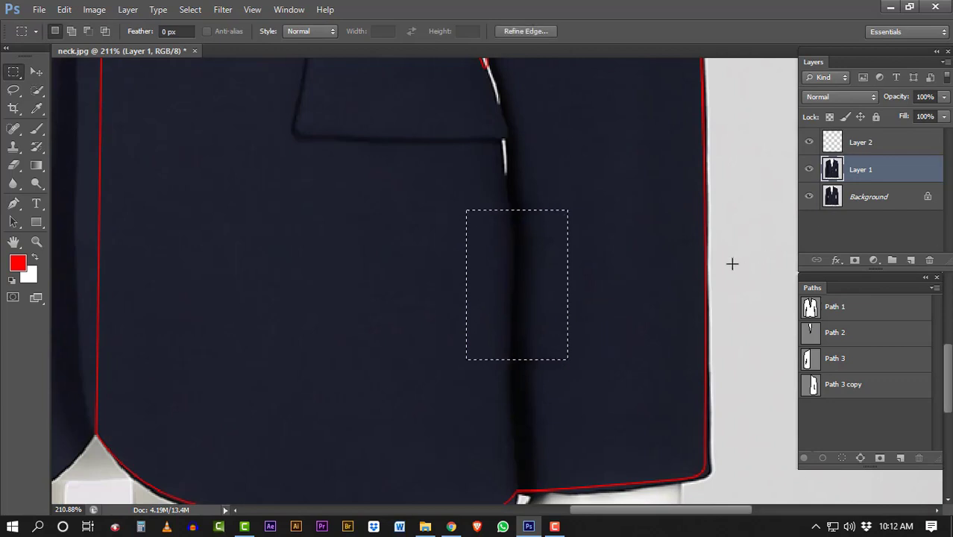
{"action": "key", "text": "ctrl+j"}
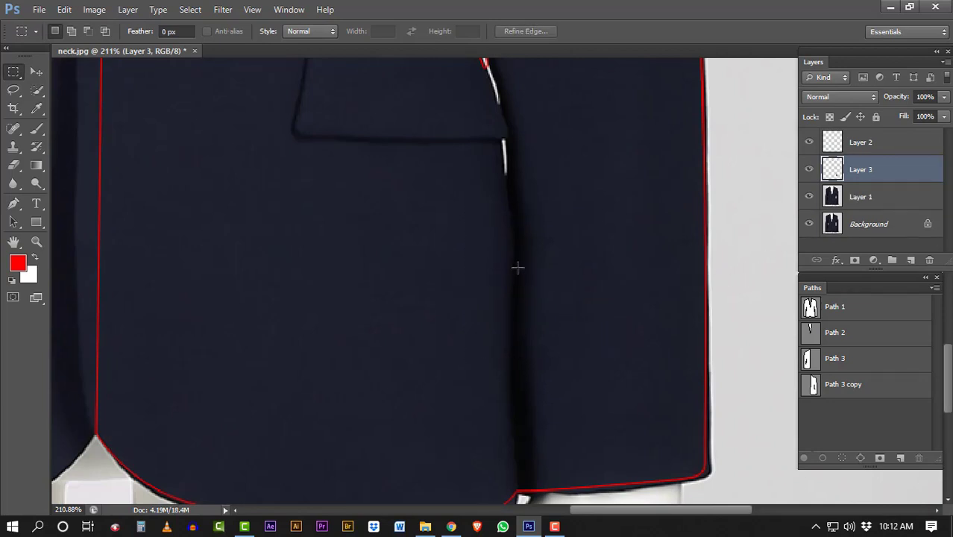
{"action": "key", "text": "v"}
{"action": "mouse_move", "coordinate": [520, 266]}
{"action": "left_mouse_down"}
{"action": "mouse_move", "coordinate": [495, 132]}
{"action": "mouse_move", "coordinate": [504, 347]}
{"action": "left_mouse_up"}
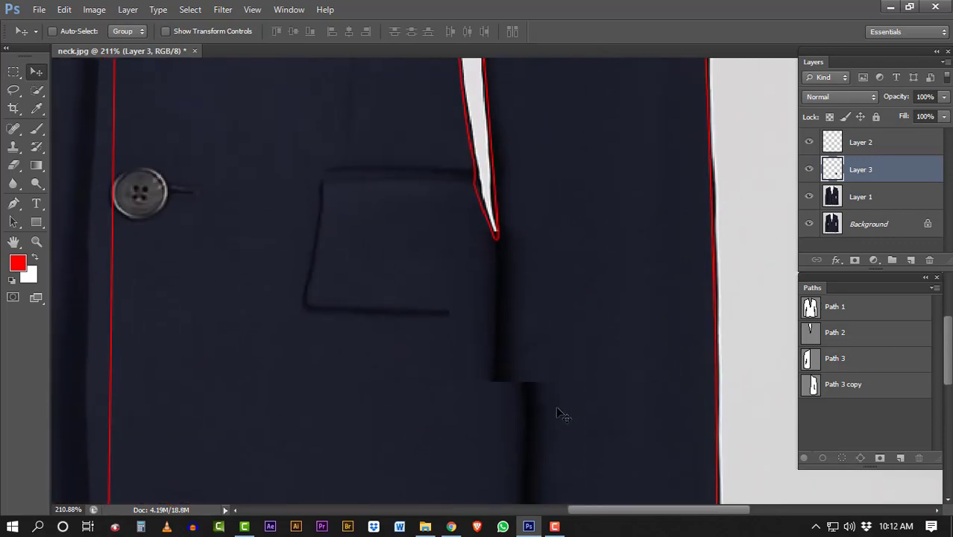
Rotate the fabric patch about -11° around its top tip and commit the transform.
{"action": "key", "text": "ctrl+t"}
{"action": "left_click", "coordinate": [496, 240], "text": "alt"}
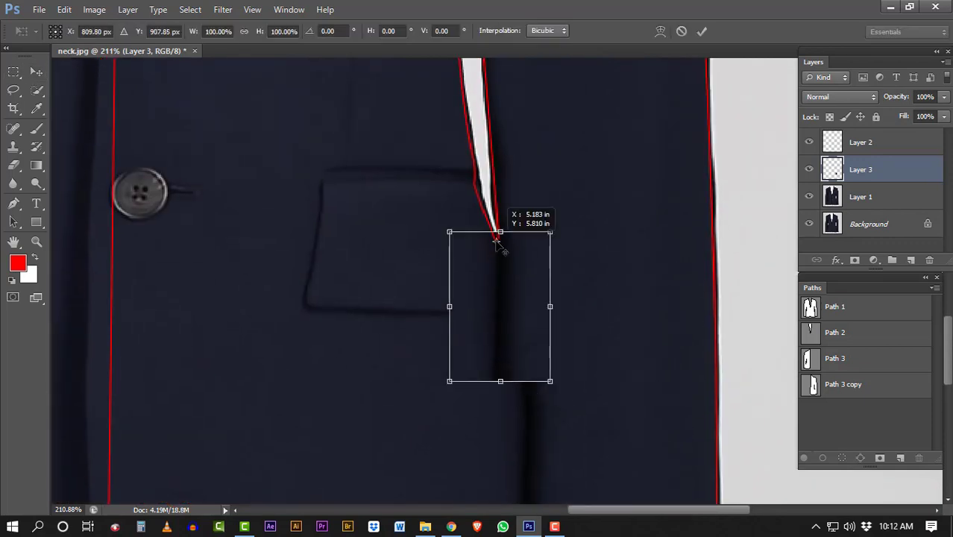
{"action": "left_click_drag", "start_coordinate": [552, 420], "coordinate": [597, 398]}
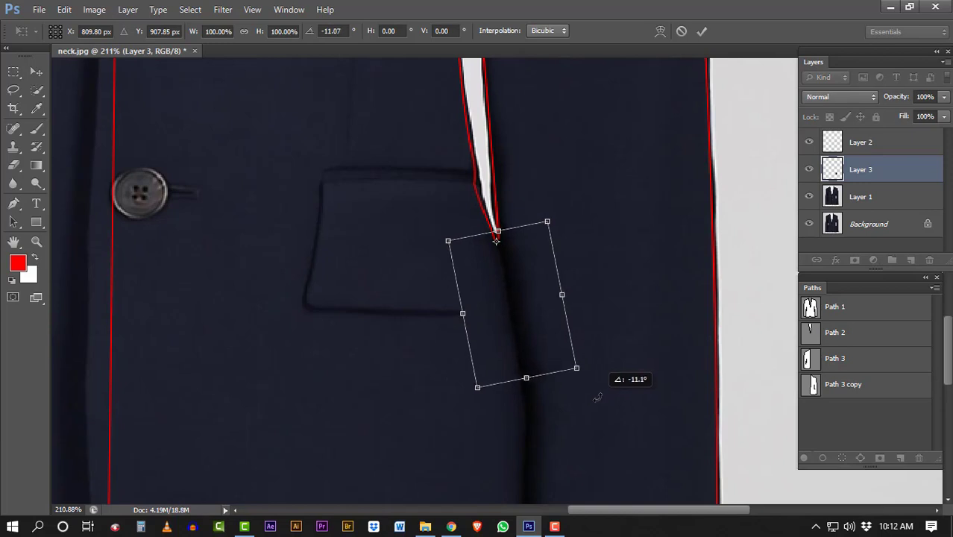
{"action": "key", "text": "Return"}
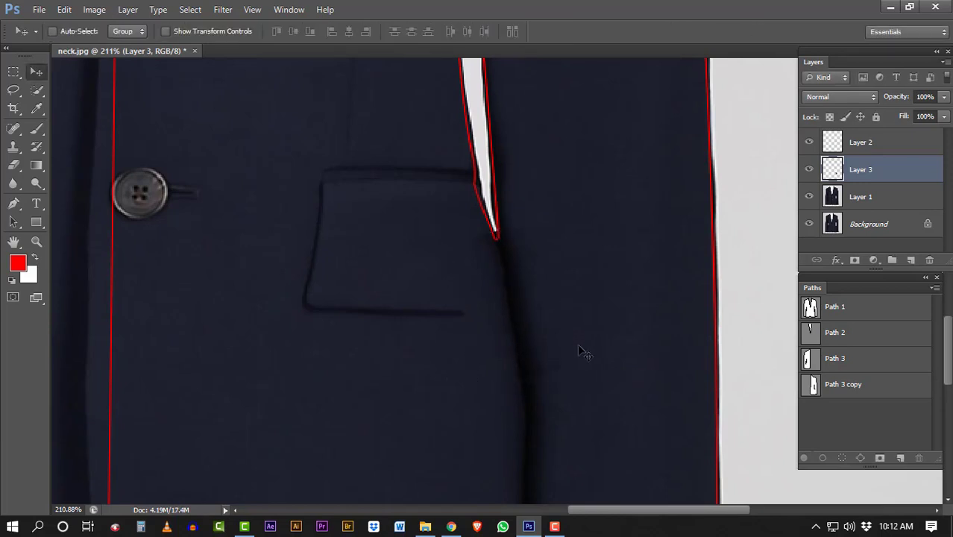
Add a hide-all mask to Layer 3 and set a 7 px painting brush.
{"action": "left_click", "coordinate": [855, 261], "text": "alt"}
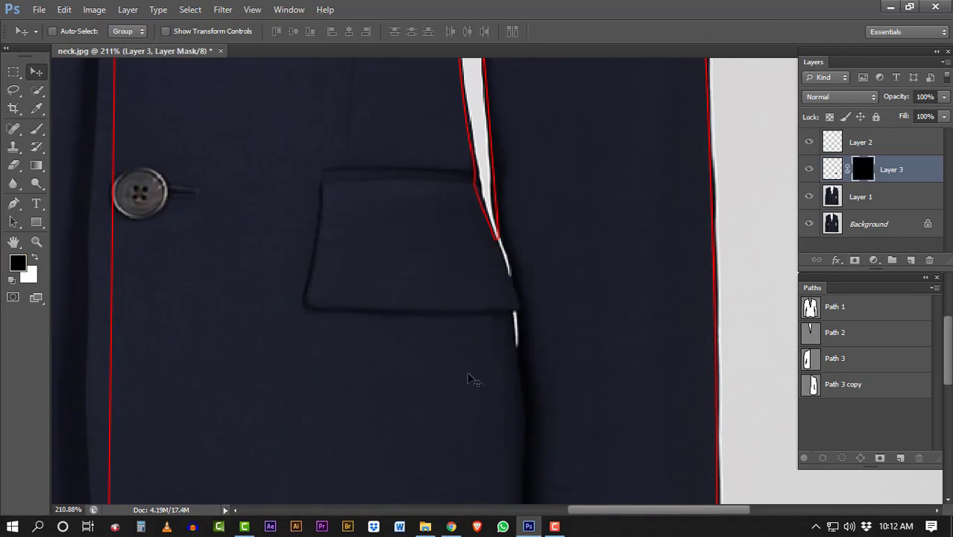
{"action": "key", "text": "b"}
{"action": "scroll", "coordinate": [515, 332], "scroll_direction": "up", "scroll_amount": 3}
{"action": "mouse_move", "coordinate": [571, 320]}
{"action": "left_mouse_down"}
{"action": "mouse_move", "coordinate": [374, 352]}
{"action": "mouse_move", "coordinate": [333, 348]}
{"action": "left_mouse_up"}
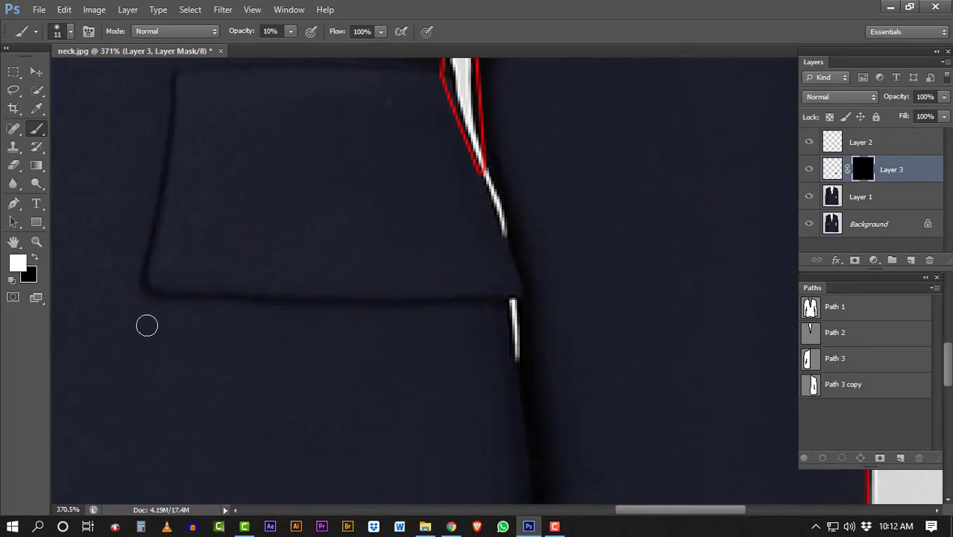
{"action": "scroll", "coordinate": [529, 337], "scroll_direction": "up", "scroll_amount": 2}
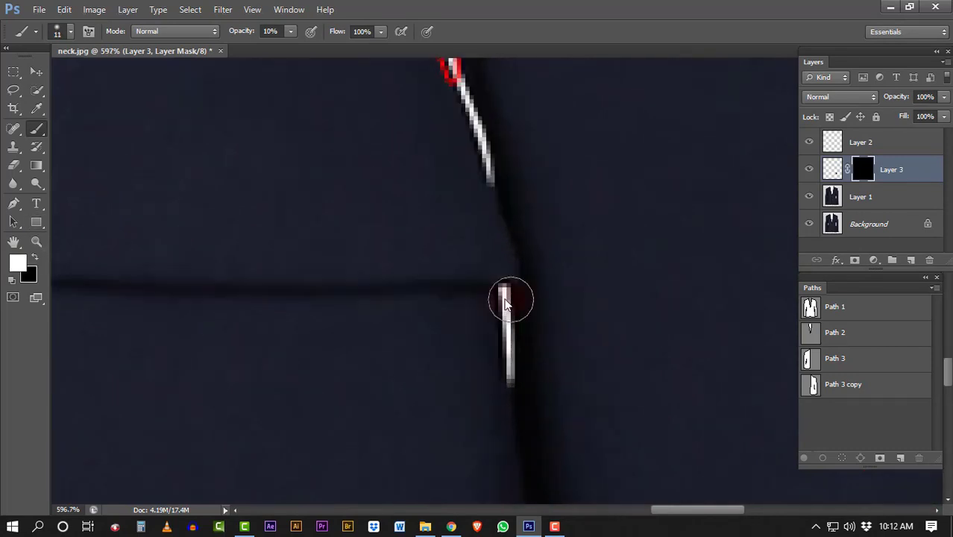
{"action": "left_click_drag", "start_coordinate": [505, 299], "coordinate": [501, 290]}
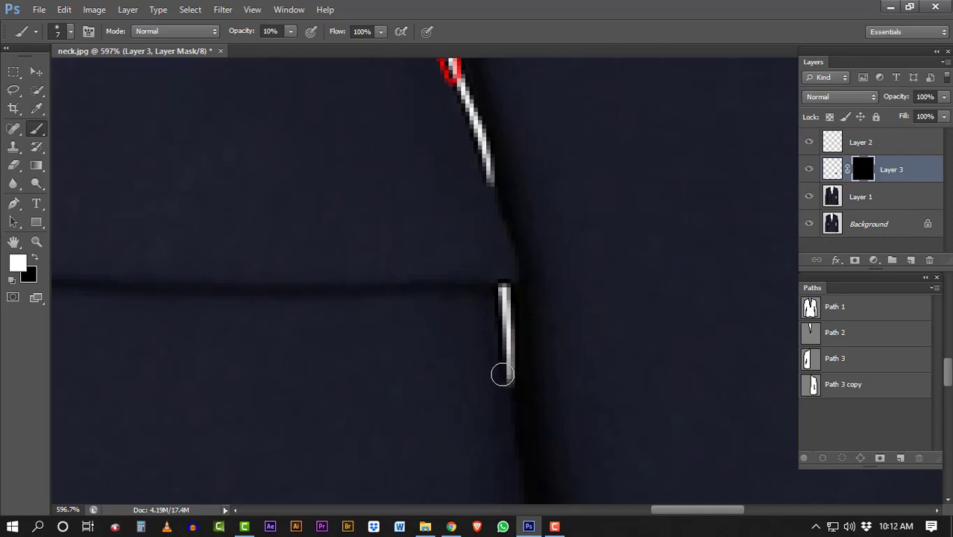
Paint the patch over the white strip along the crease, then merge Layer 3 into Layer 1.
{"action": "left_click_drag", "start_coordinate": [508, 380], "coordinate": [502, 285]}
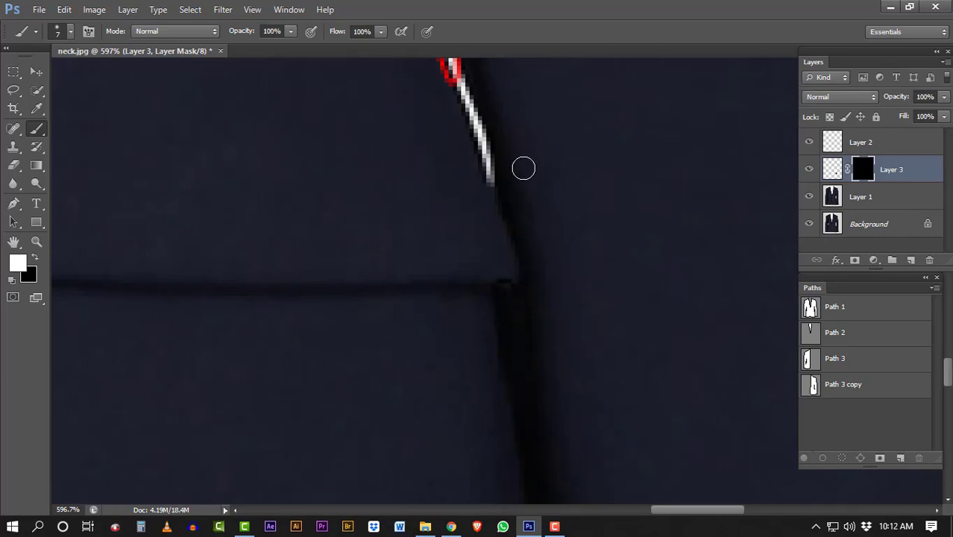
{"action": "mouse_move", "coordinate": [501, 194]}
{"action": "left_mouse_down"}
{"action": "mouse_move", "coordinate": [472, 120]}
{"action": "mouse_move", "coordinate": [494, 190]}
{"action": "mouse_move", "coordinate": [507, 320]}
{"action": "left_mouse_up"}
{"action": "left_click_drag", "start_coordinate": [481, 235], "coordinate": [450, 134]}
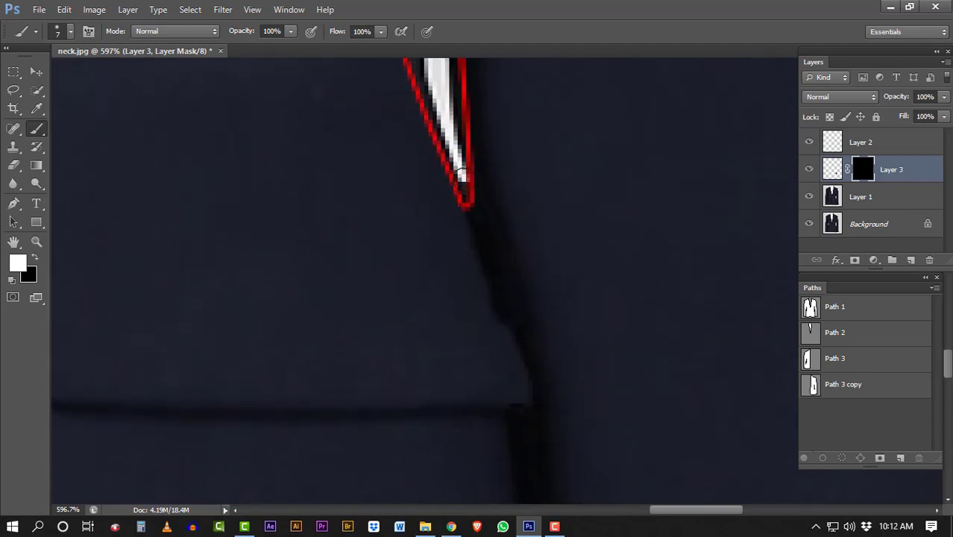
{"action": "scroll", "coordinate": [680, 373], "scroll_direction": "down", "scroll_amount": 3}
{"action": "scroll", "coordinate": [680, 386], "scroll_direction": "down", "scroll_amount": 2}
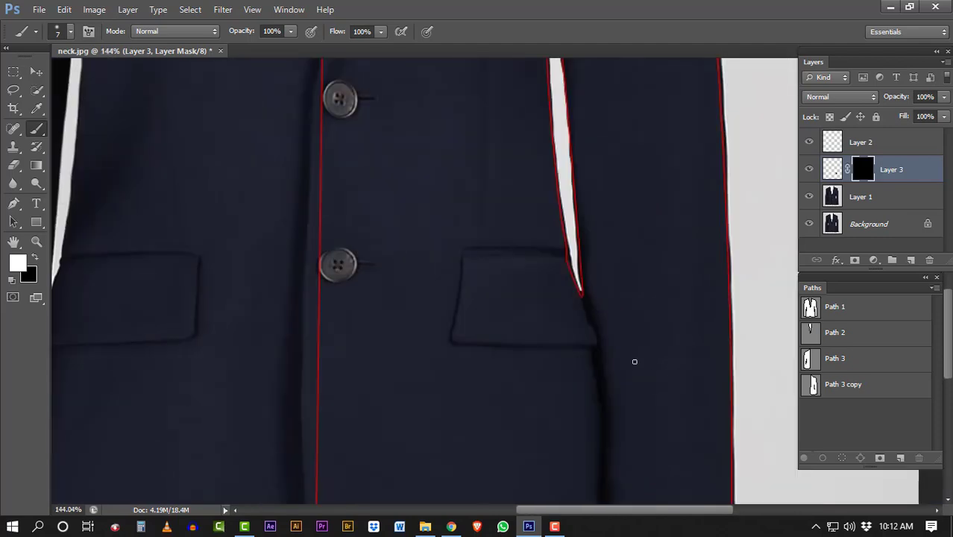
{"action": "scroll", "coordinate": [634, 361], "scroll_direction": "down", "scroll_amount": 2}
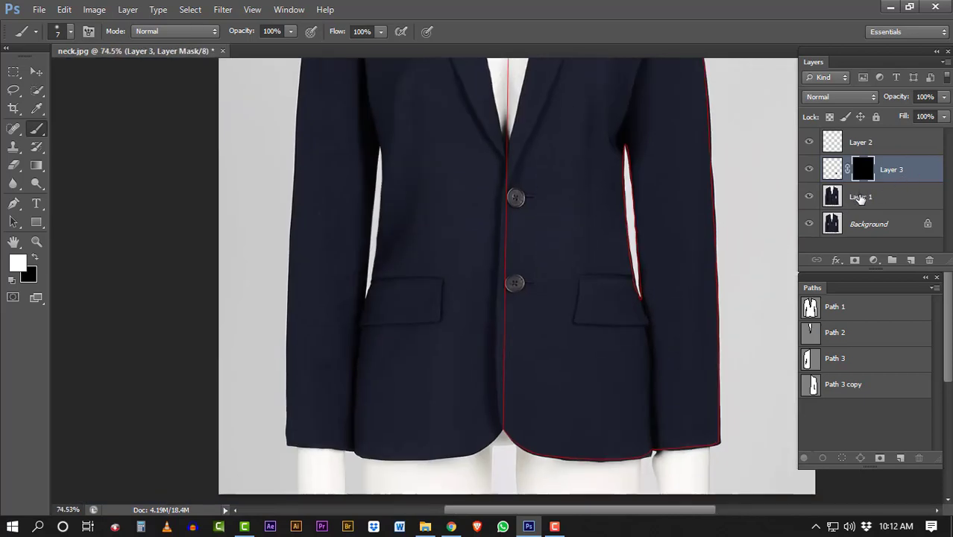
{"action": "key", "text": "ctrl+e"}
{"action": "scroll", "coordinate": [336, 471], "scroll_direction": "down", "scroll_amount": 3}
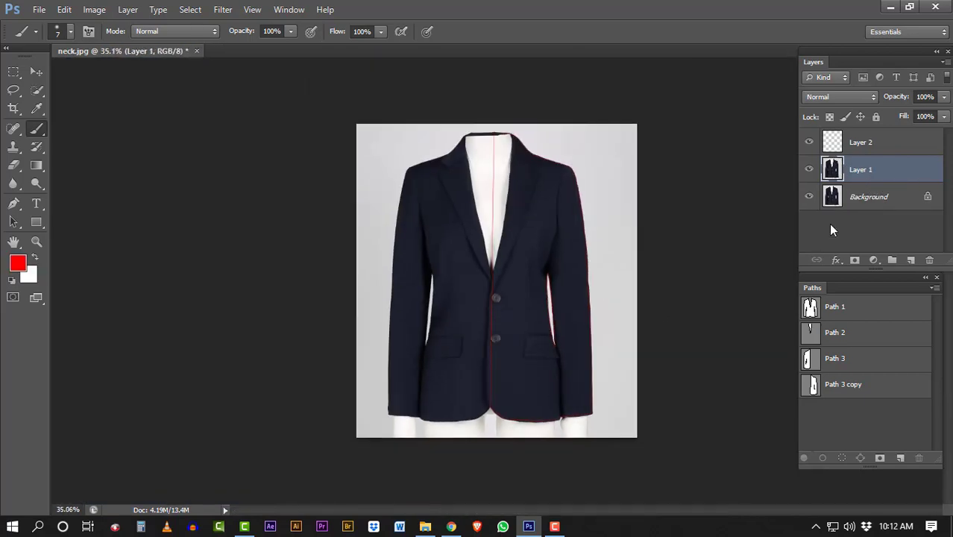
Delete the Path 3 copy path and make Path 3 the active path.
{"action": "left_click", "coordinate": [881, 143]}
{"action": "left_click", "coordinate": [849, 361]}
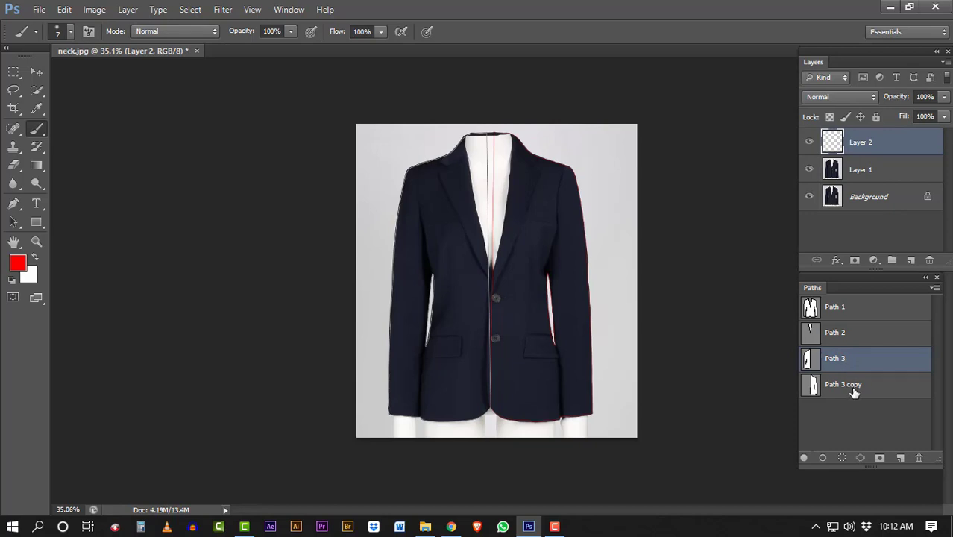
{"action": "left_click", "coordinate": [855, 389]}
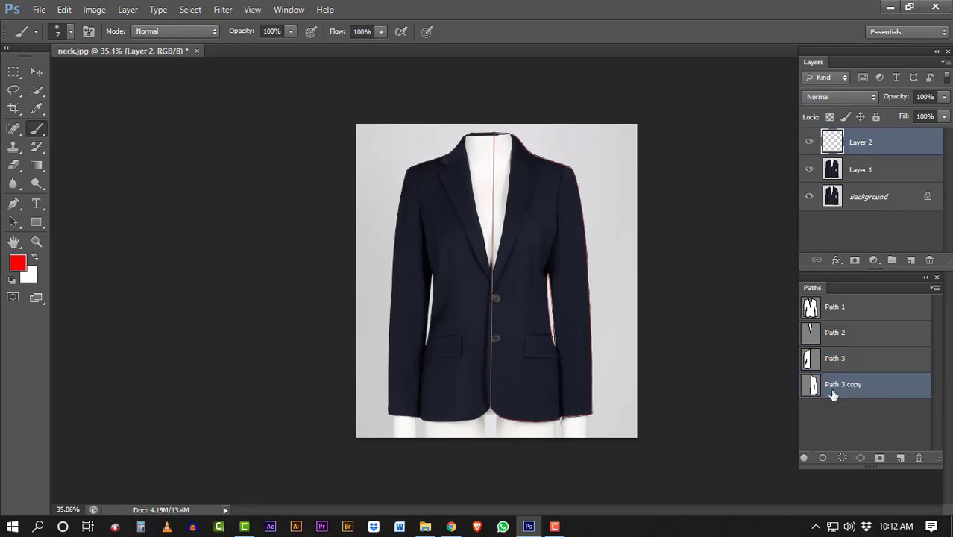
{"action": "key", "text": "Delete"}
{"action": "left_click", "coordinate": [836, 363]}
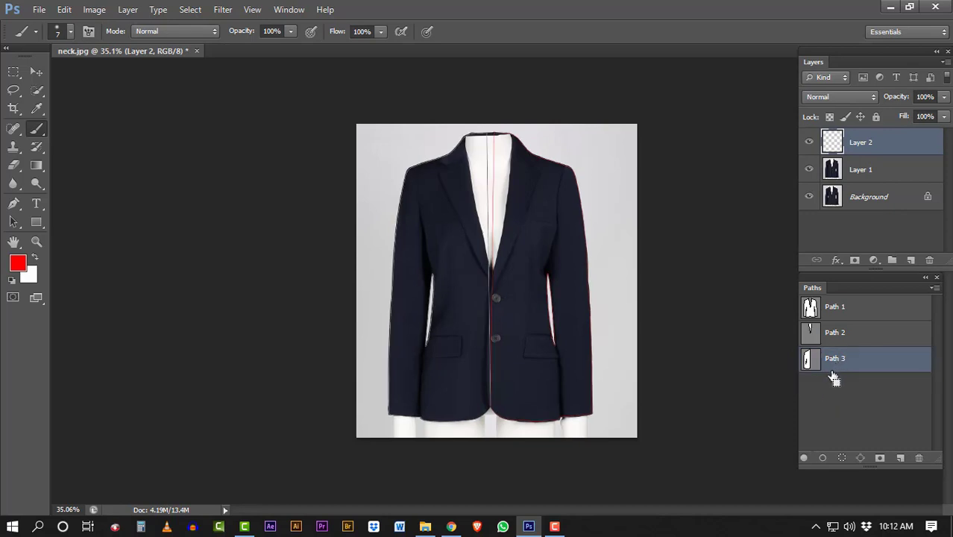
{"action": "scroll", "coordinate": [526, 337], "scroll_direction": "up", "scroll_amount": 5}
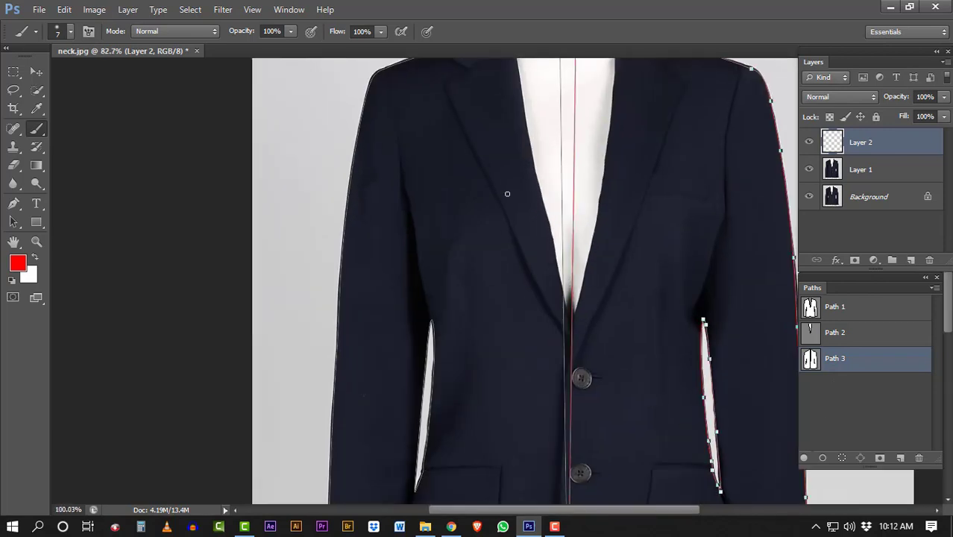
{"action": "scroll", "coordinate": [525, 337], "scroll_direction": "up", "scroll_amount": 2}
{"action": "scroll", "coordinate": [544, 207], "scroll_direction": "up", "scroll_amount": 3}
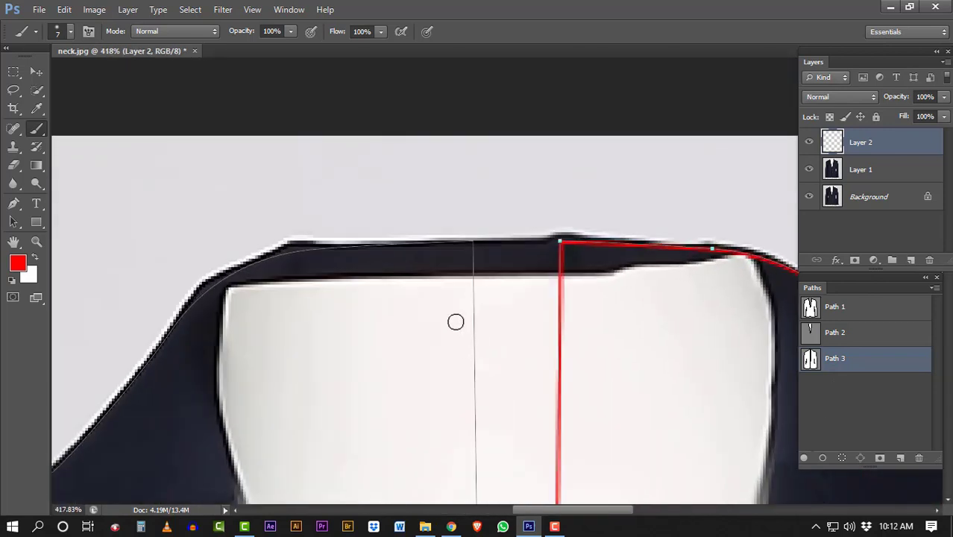
Refit Path 3 to the collar corner and collar edge, with Layer 2's red guide hidden.
{"action": "key", "text": "p"}
{"action": "scroll", "coordinate": [527, 255], "scroll_direction": "up", "scroll_amount": 1}
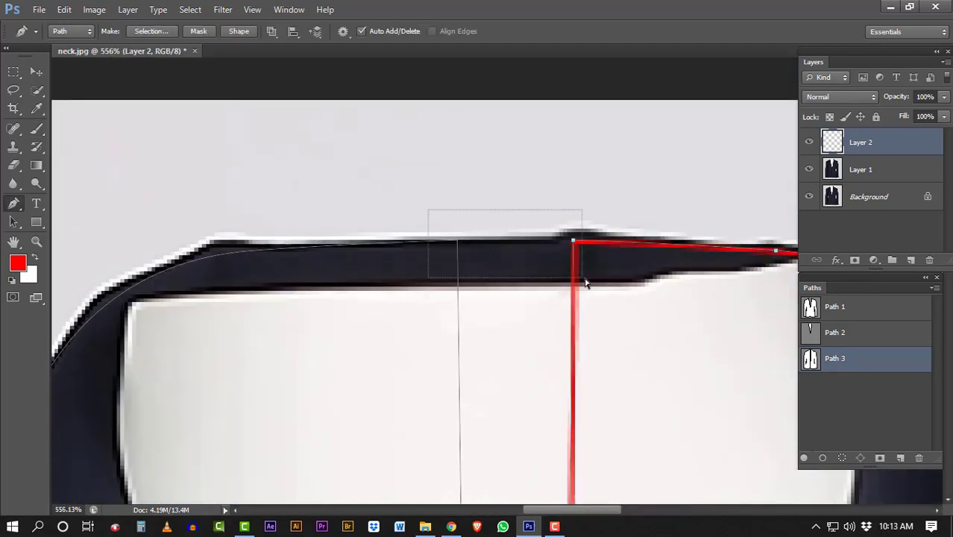
{"action": "scroll", "coordinate": [409, 301], "scroll_direction": "down", "scroll_amount": 5}
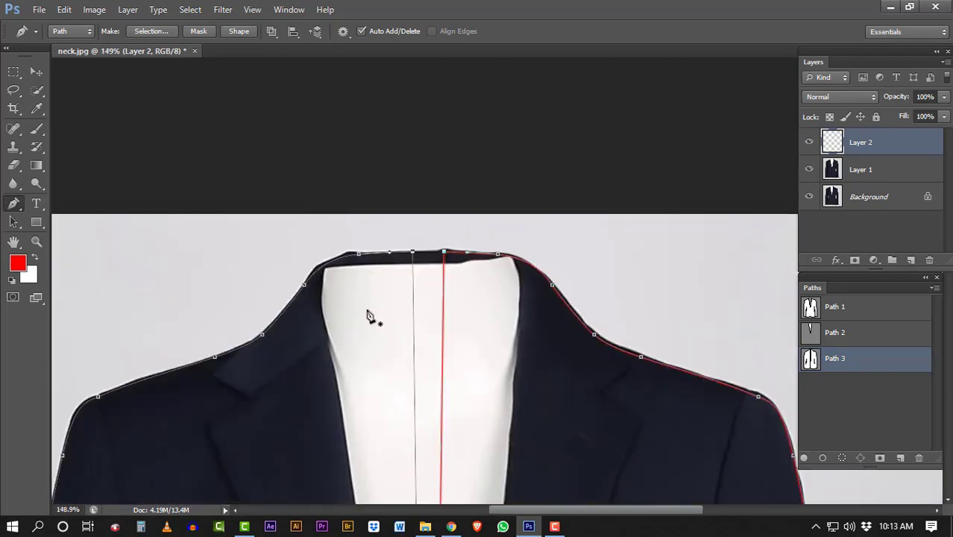
{"action": "scroll", "coordinate": [368, 316], "scroll_direction": "up", "scroll_amount": 2}
{"action": "scroll", "coordinate": [502, 255], "scroll_direction": "down", "scroll_amount": 2}
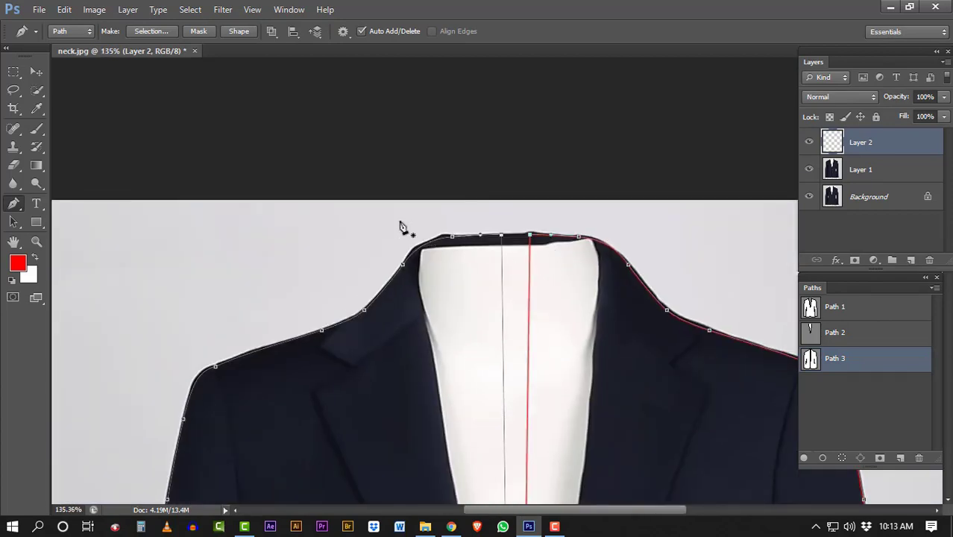
{"action": "scroll", "coordinate": [449, 262], "scroll_direction": "up", "scroll_amount": 1}
{"action": "scroll", "coordinate": [449, 262], "scroll_direction": "up", "scroll_amount": 1}
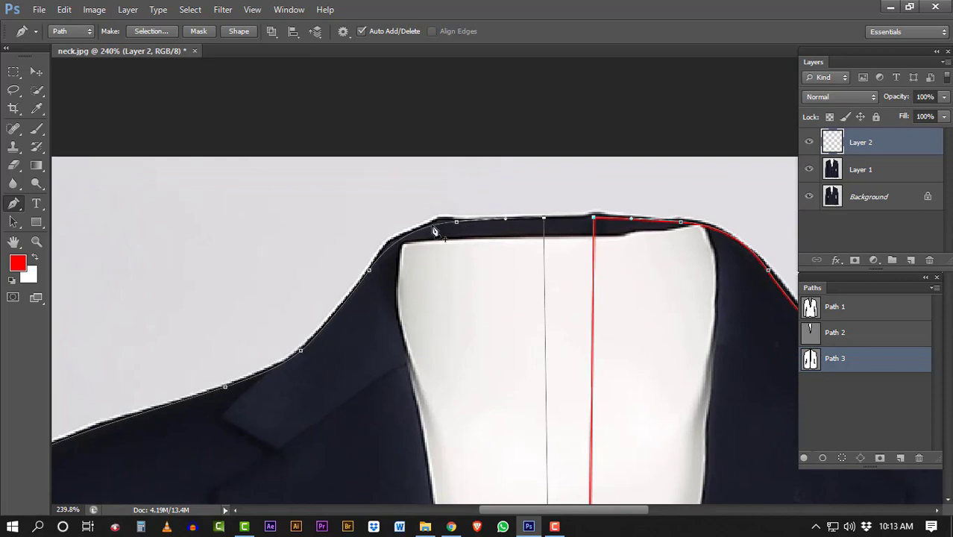
{"action": "scroll", "coordinate": [393, 266], "scroll_direction": "up", "scroll_amount": 1}
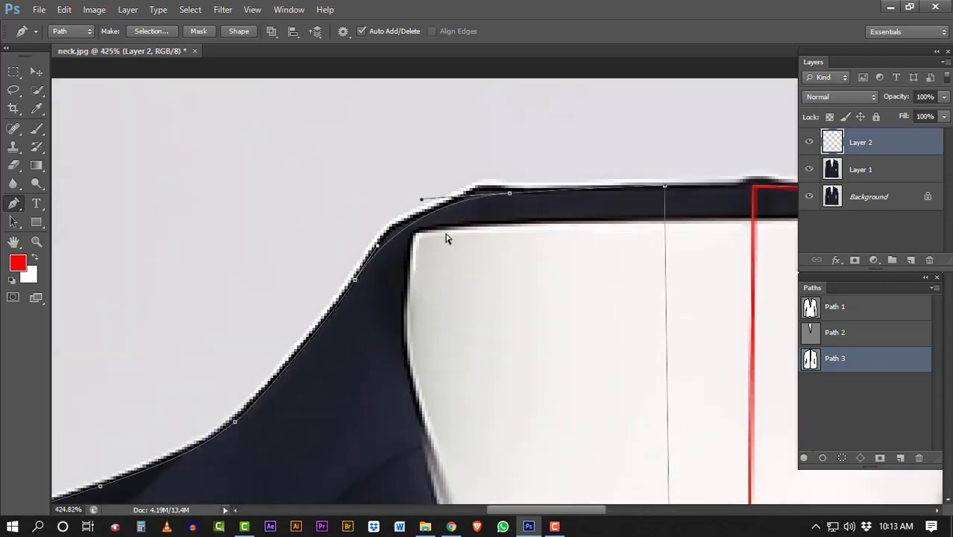
{"action": "left_click_drag", "start_coordinate": [420, 232], "coordinate": [427, 220]}
{"action": "left_click", "coordinate": [426, 217], "text": "alt"}
{"action": "scroll", "coordinate": [404, 276], "scroll_direction": "down", "scroll_amount": 2}
{"action": "scroll", "coordinate": [383, 255], "scroll_direction": "down", "scroll_amount": 3}
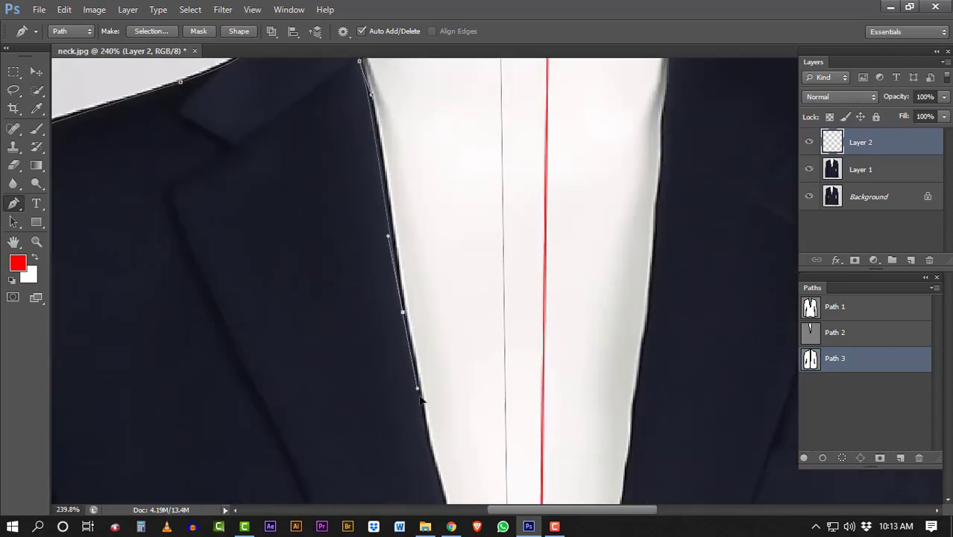
{"action": "scroll", "coordinate": [400, 311], "scroll_direction": "down", "scroll_amount": 3}
{"action": "left_click", "coordinate": [809, 142]}
{"action": "scroll", "coordinate": [489, 304], "scroll_direction": "down", "scroll_amount": 3}
{"action": "scroll", "coordinate": [529, 257], "scroll_direction": "up", "scroll_amount": 2}
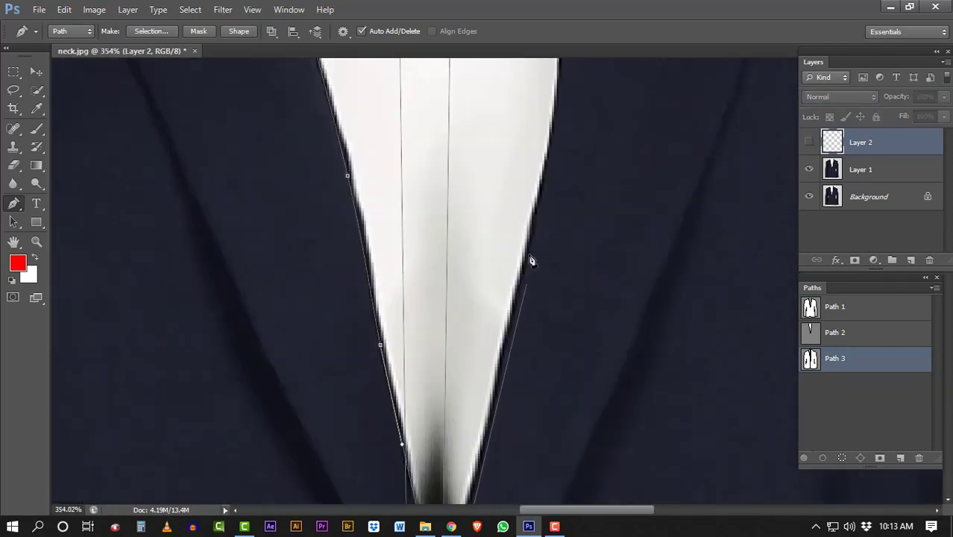
{"action": "scroll", "coordinate": [448, 113], "scroll_direction": "up", "scroll_amount": 1}
{"action": "scroll", "coordinate": [448, 113], "scroll_direction": "up", "scroll_amount": 3}
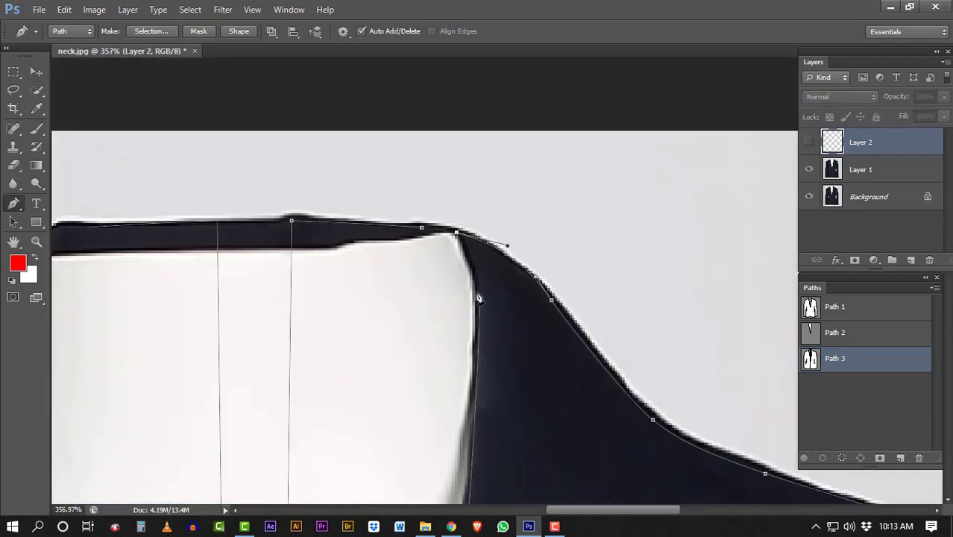
{"action": "left_click_drag", "start_coordinate": [480, 299], "coordinate": [483, 348]}
Curve Path 3 around the notch between the jacket halves at the hem.
{"action": "scroll", "coordinate": [246, 429], "scroll_direction": "down", "scroll_amount": 5}
{"action": "left_click_drag", "start_coordinate": [234, 443], "coordinate": [402, 150]}
{"action": "scroll", "coordinate": [432, 79], "scroll_direction": "up", "scroll_amount": 3}
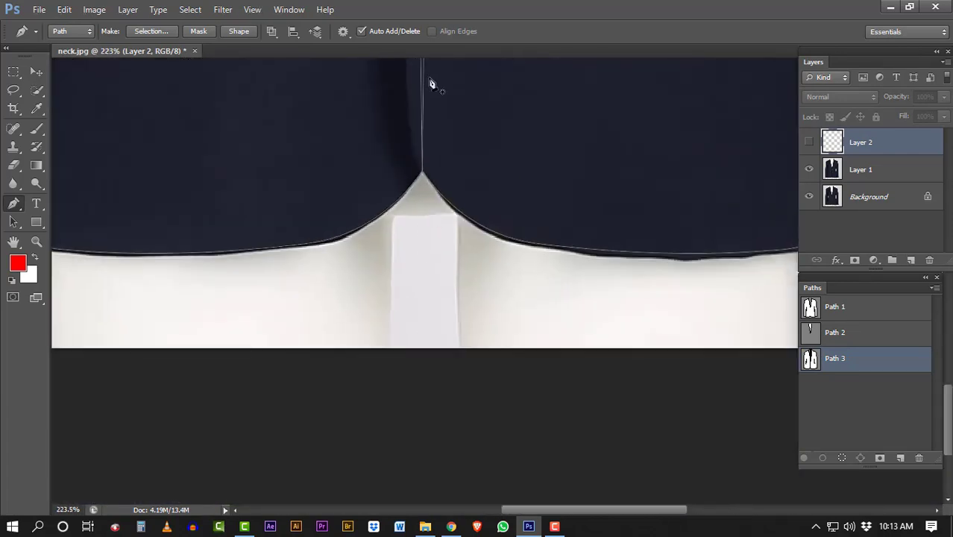
{"action": "scroll", "coordinate": [424, 170], "scroll_direction": "up", "scroll_amount": 4}
{"action": "scroll", "coordinate": [409, 205], "scroll_direction": "up", "scroll_amount": 3}
{"action": "scroll", "coordinate": [416, 257], "scroll_direction": "up", "scroll_amount": 2}
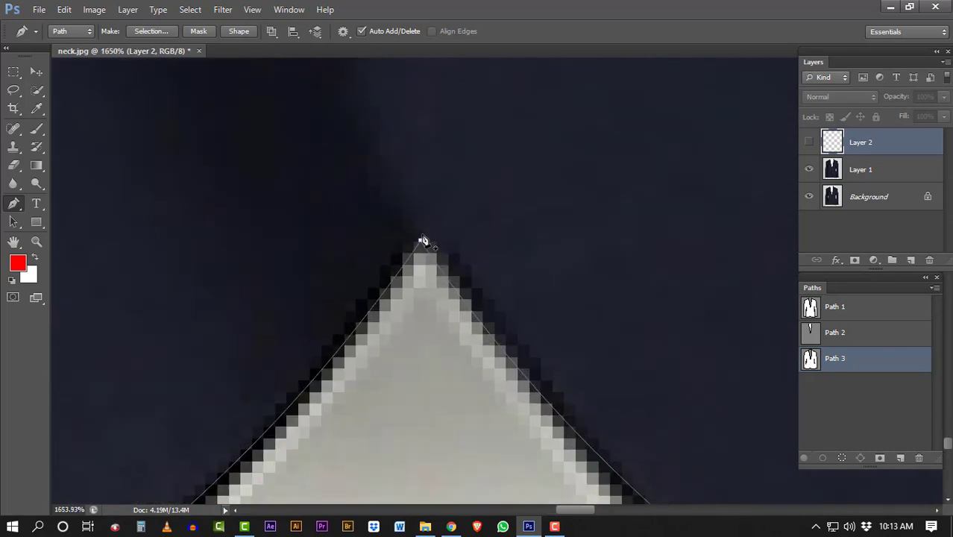
{"action": "left_click_drag", "start_coordinate": [421, 241], "coordinate": [447, 191]}
{"action": "scroll", "coordinate": [452, 321], "scroll_direction": "down", "scroll_amount": 3}
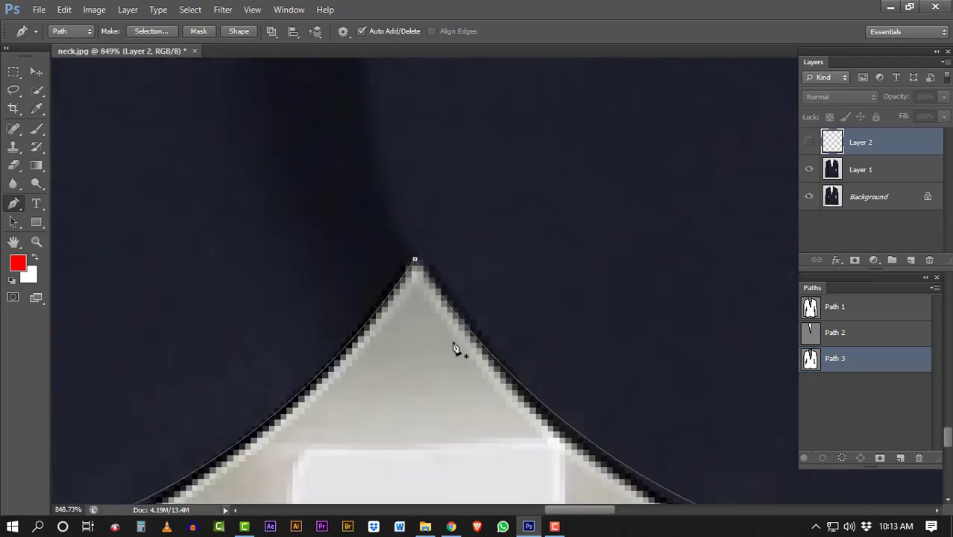
{"action": "scroll", "coordinate": [448, 286], "scroll_direction": "down", "scroll_amount": 2}
{"action": "scroll", "coordinate": [448, 286], "scroll_direction": "down", "scroll_amount": 3}
{"action": "scroll", "coordinate": [477, 228], "scroll_direction": "down", "scroll_amount": 2}
Mask Layer 1 with Path 3's selection, feathered by 0.5 px.
{"action": "left_click", "coordinate": [810, 360], "text": "ctrl"}
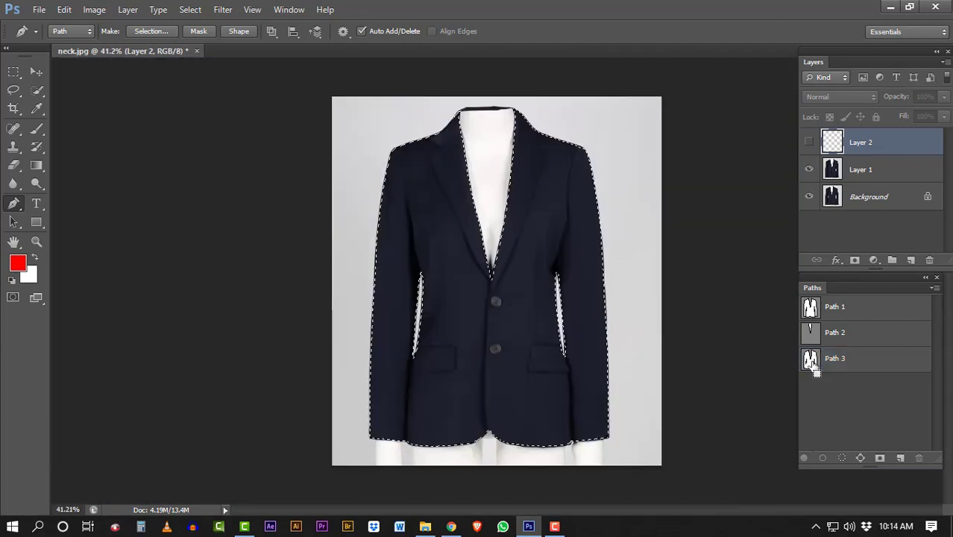
{"action": "left_click", "coordinate": [880, 172]}
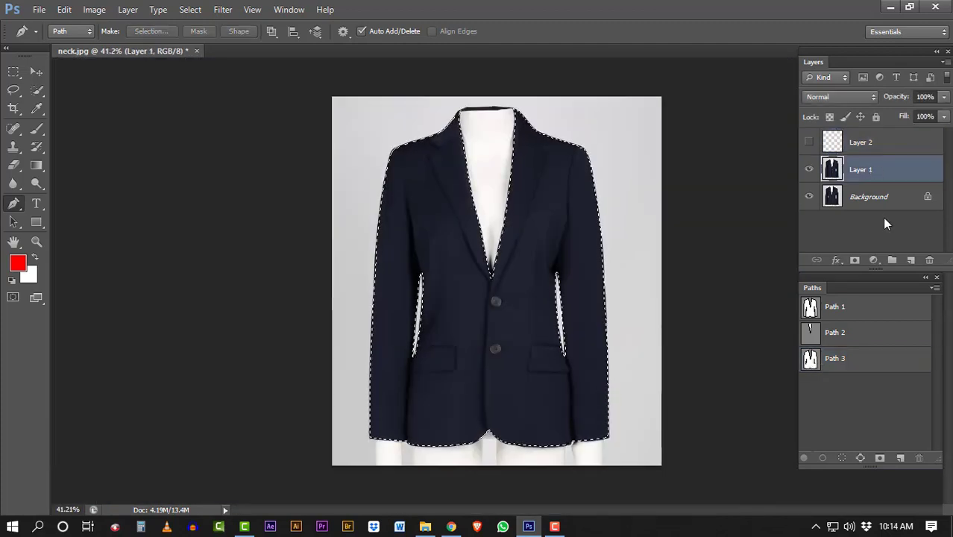
{"action": "key", "text": "shift+F6"}
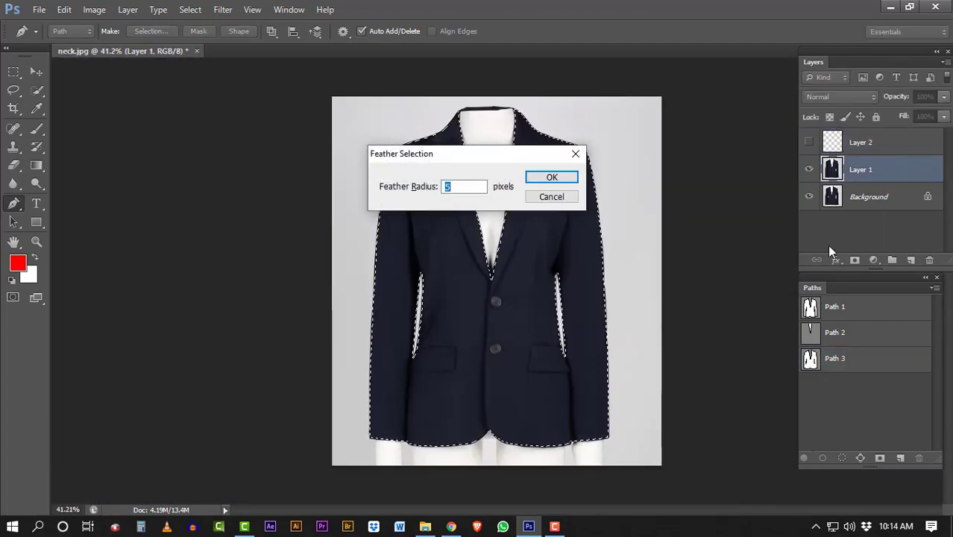
{"action": "type", "text": ".5"}
{"action": "key", "text": "Return"}
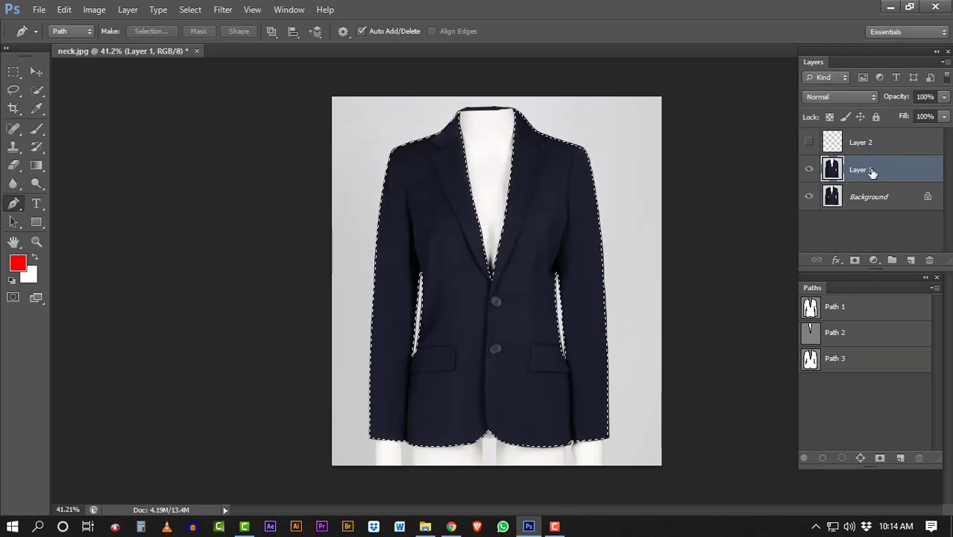
{"action": "left_click", "coordinate": [855, 260]}
Place Layer 2 beneath Layer 1 and fill it with white.
{"action": "left_click", "coordinate": [810, 144]}
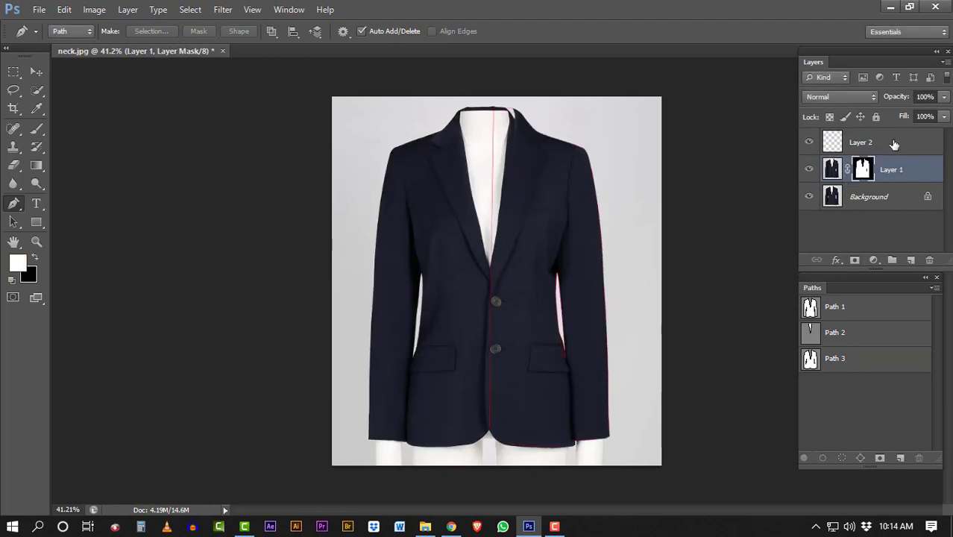
{"action": "left_click_drag", "start_coordinate": [861, 144], "coordinate": [850, 180]}
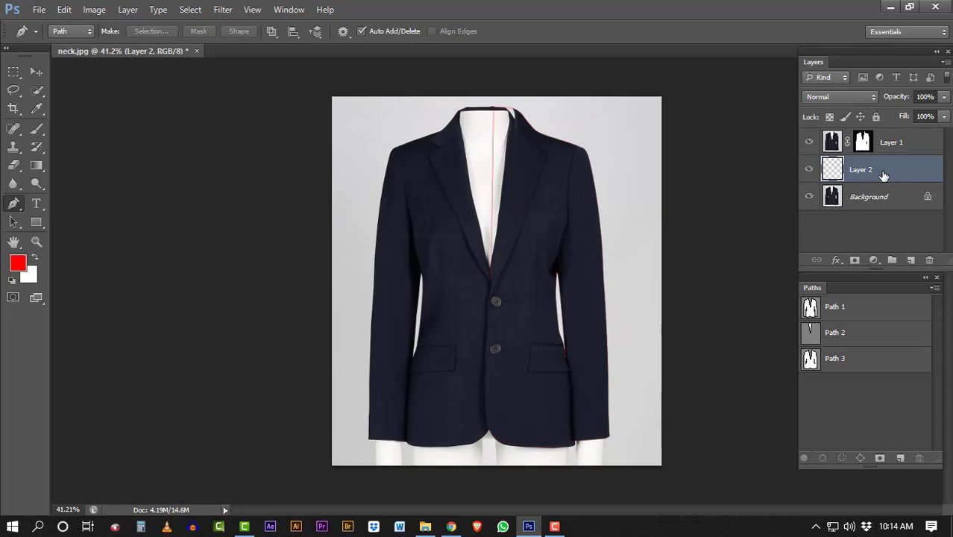
{"action": "key", "text": "ctrl+BackSpace"}
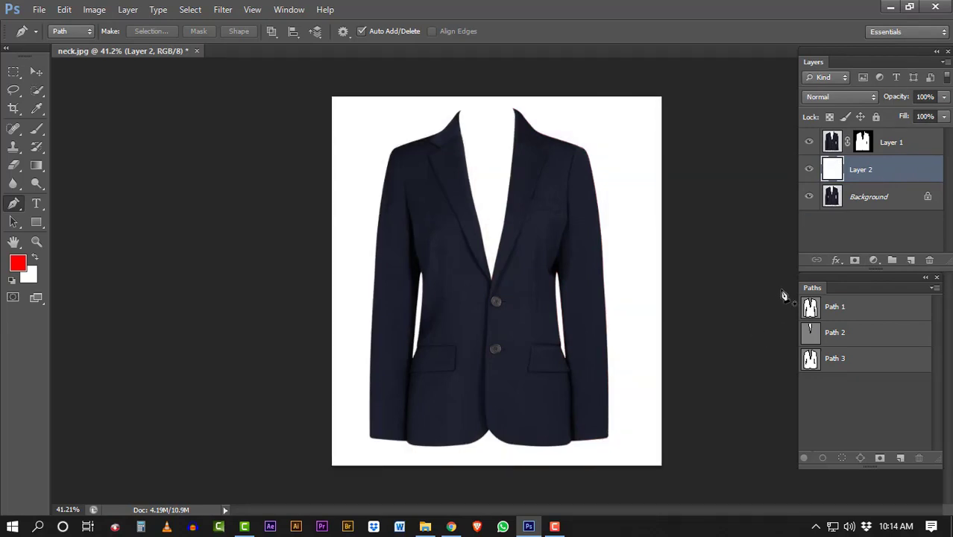
Toggle layer visibility to compare the jacket on white against the original photo.
{"action": "left_click", "coordinate": [807, 199], "text": "alt"}
{"action": "left_click", "coordinate": [808, 199], "text": "alt"}
{"action": "left_click", "coordinate": [808, 199], "text": "alt"}
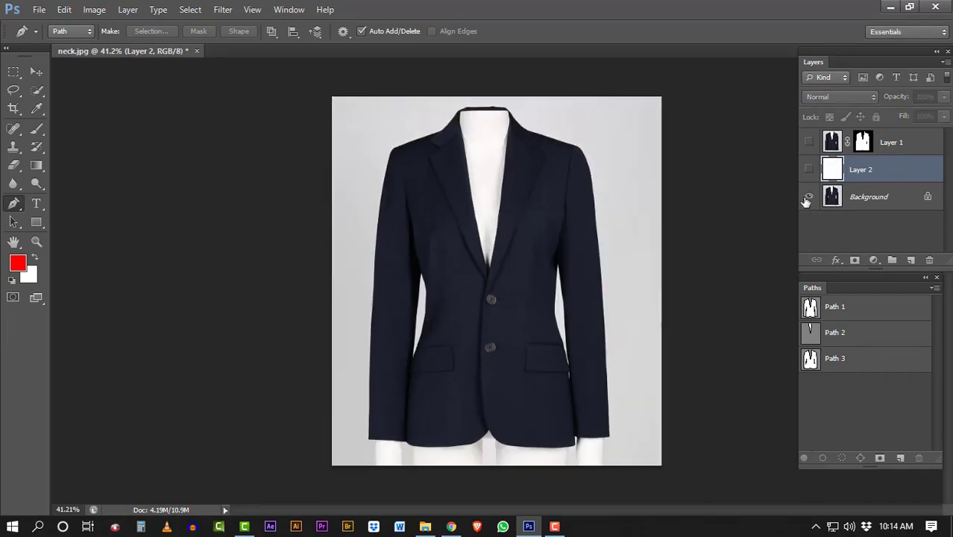
{"action": "left_click", "coordinate": [807, 200], "text": "alt"}
{"action": "left_click", "coordinate": [807, 202], "text": "alt"}
{"action": "left_click", "coordinate": [806, 203], "text": "alt"}
{"action": "left_click", "coordinate": [806, 204], "text": "alt"}
{"action": "left_click", "coordinate": [805, 203], "text": "alt"}
{"action": "left_click", "coordinate": [805, 204], "text": "alt"}
{"action": "left_click", "coordinate": [803, 200], "text": "alt"}
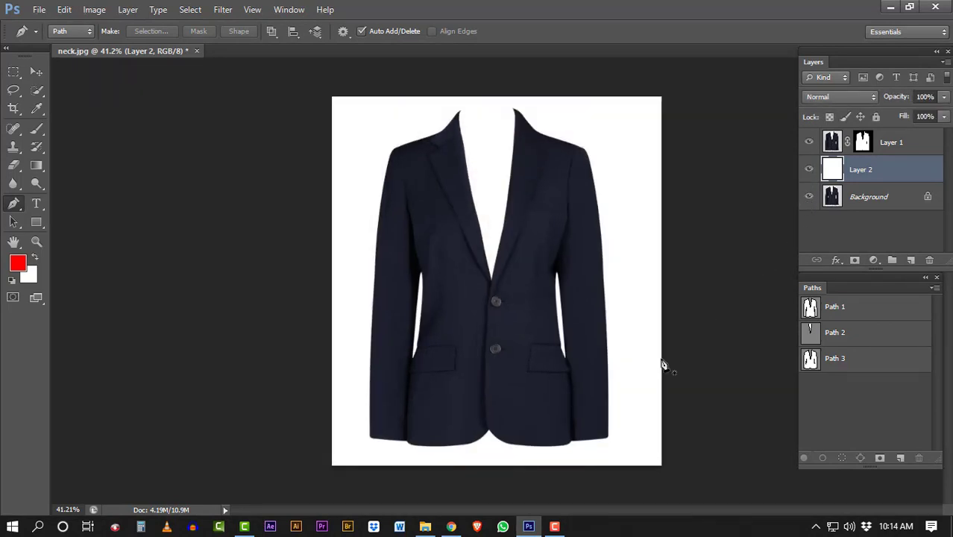
Select the After,.jpg lining image in the image folder.
{"action": "left_click", "coordinate": [891, 9]}
{"action": "left_click", "coordinate": [345, 286]}
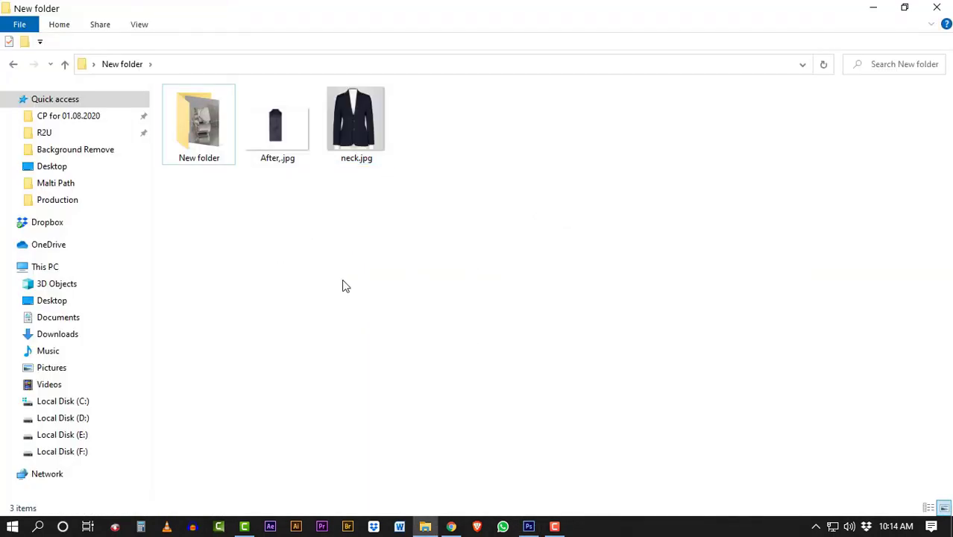
{"action": "mouse_move", "coordinate": [294, 253]}
{"action": "left_mouse_down"}
{"action": "mouse_move", "coordinate": [280, 122]}
{"action": "mouse_move", "coordinate": [530, 522]}
{"action": "mouse_move", "coordinate": [817, 239]}
{"action": "left_mouse_up"}
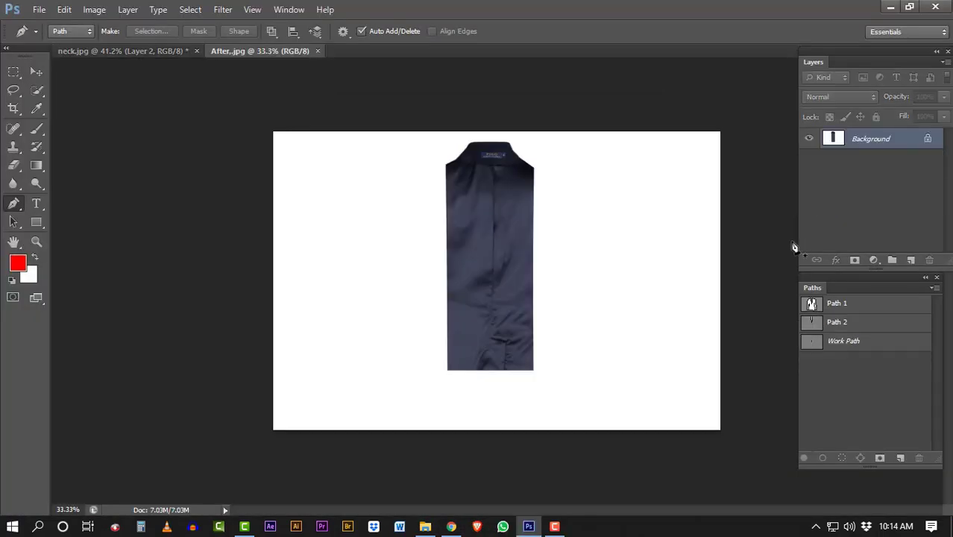
Copy a rectangle around the lining piece and paste it into neck.jpg.
{"action": "key", "text": "m"}
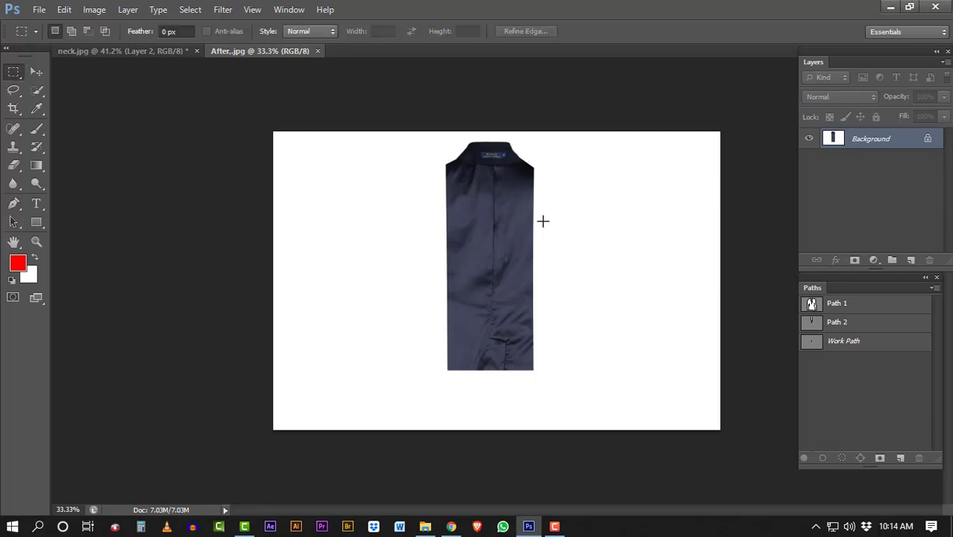
{"action": "left_click_drag", "start_coordinate": [429, 135], "coordinate": [554, 385]}
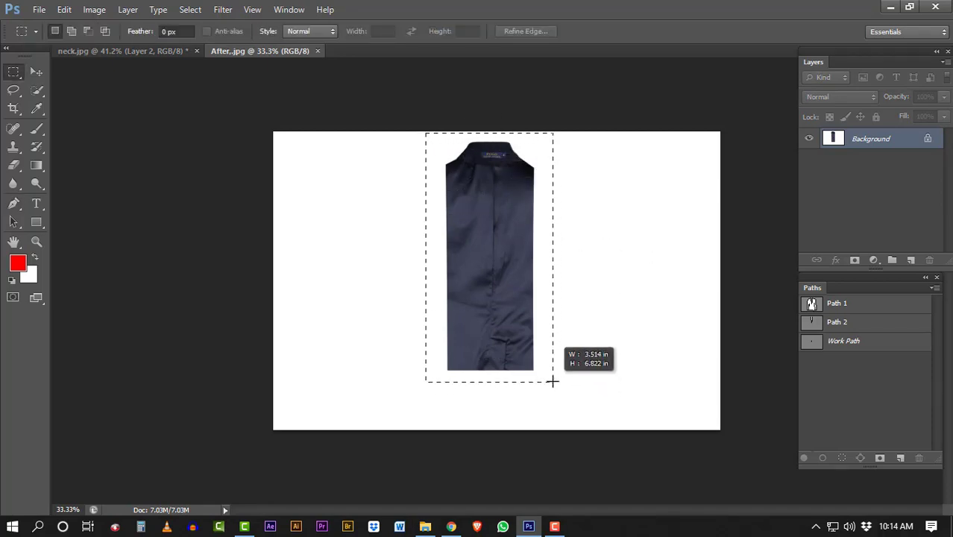
{"action": "left_click_drag", "start_coordinate": [554, 385], "coordinate": [552, 381]}
{"action": "key", "text": "ctrl+Tab"}
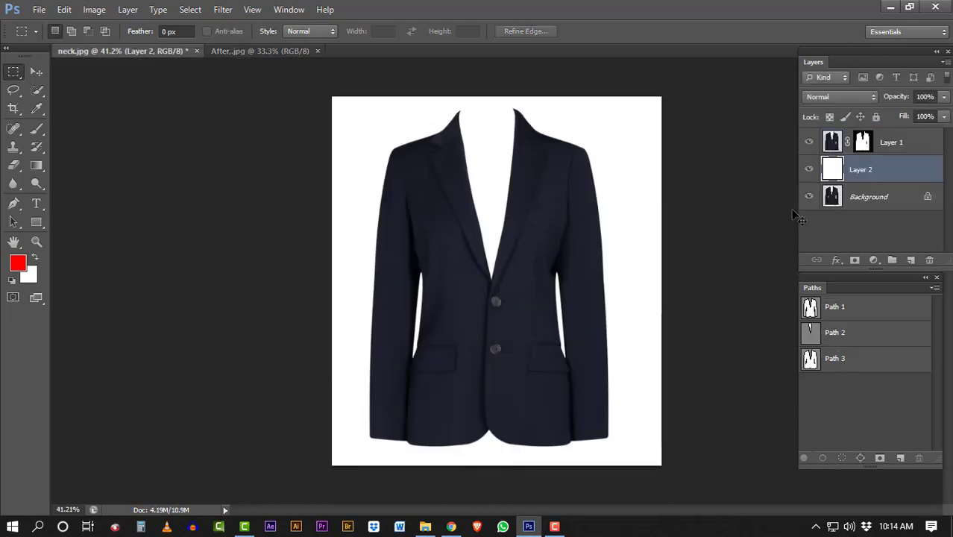
{"action": "key", "text": "ctrl+v"}
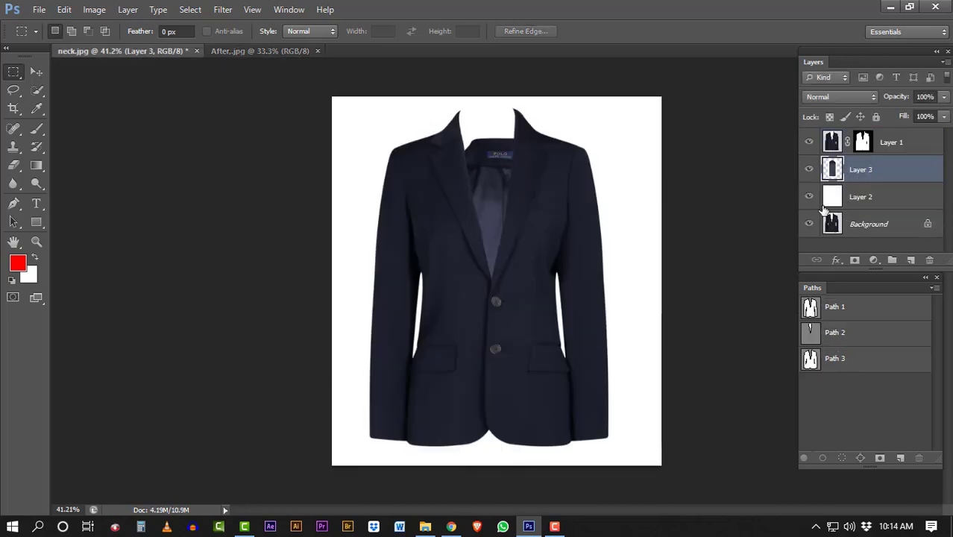
Move the pasted lining layer until the POLO label sits centred in the collar.
{"action": "key", "text": "v"}
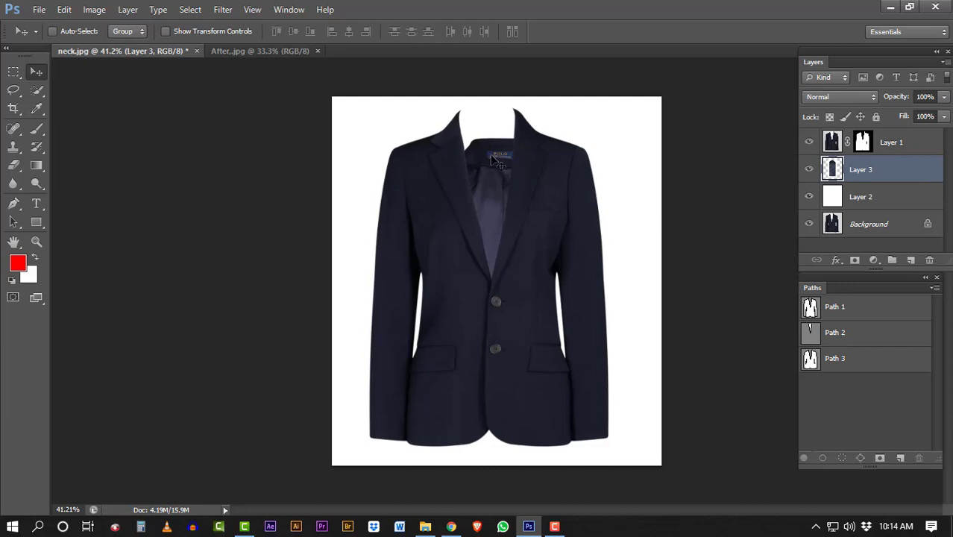
{"action": "left_click_drag", "start_coordinate": [492, 158], "coordinate": [485, 140]}
{"action": "scroll", "coordinate": [489, 181], "scroll_direction": "up", "scroll_amount": 2}
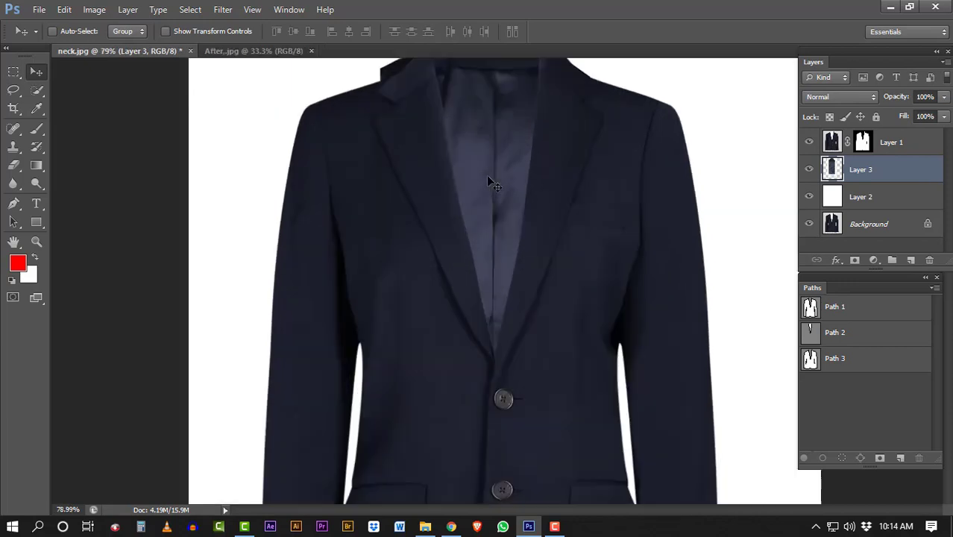
{"action": "scroll", "coordinate": [489, 181], "scroll_direction": "up", "scroll_amount": 3}
{"action": "left_click_drag", "start_coordinate": [441, 323], "coordinate": [452, 375]}
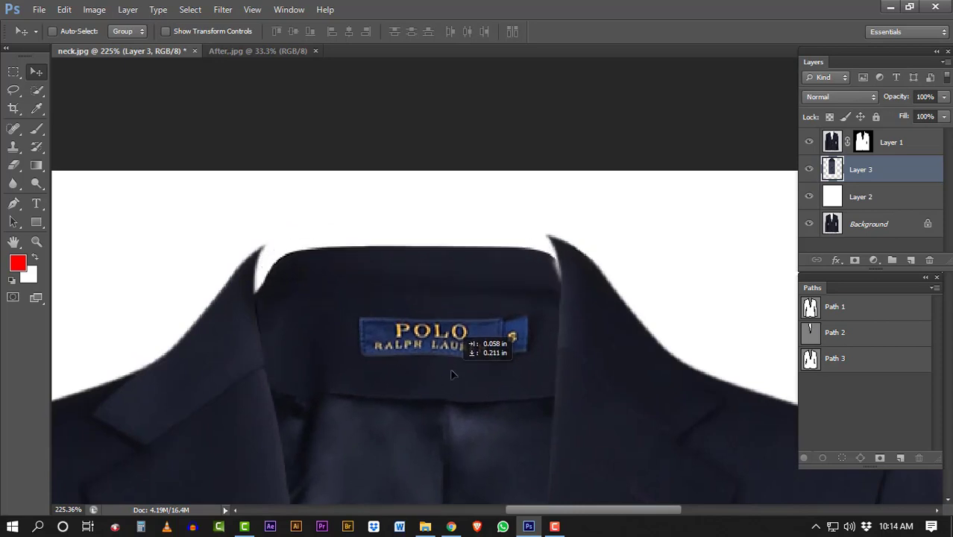
{"action": "scroll", "coordinate": [451, 374], "scroll_direction": "down", "scroll_amount": 3}
{"action": "scroll", "coordinate": [533, 381], "scroll_direction": "down", "scroll_amount": 2}
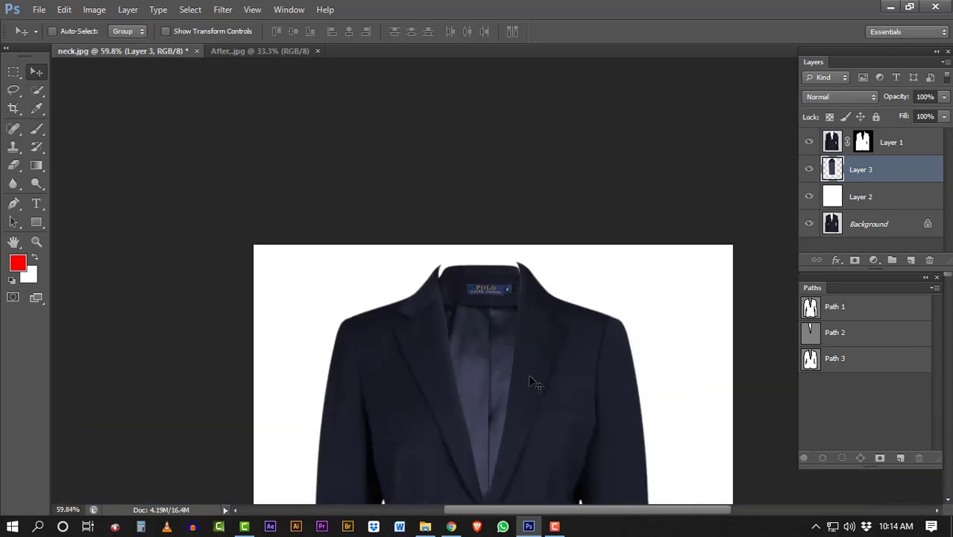
{"action": "scroll", "coordinate": [533, 382], "scroll_direction": "up", "scroll_amount": 3}
{"action": "scroll", "coordinate": [448, 313], "scroll_direction": "up", "scroll_amount": 2}
{"action": "left_click_drag", "start_coordinate": [406, 288], "coordinate": [436, 298]}
{"action": "scroll", "coordinate": [462, 326], "scroll_direction": "down", "scroll_amount": 2}
{"action": "scroll", "coordinate": [463, 330], "scroll_direction": "down", "scroll_amount": 1}
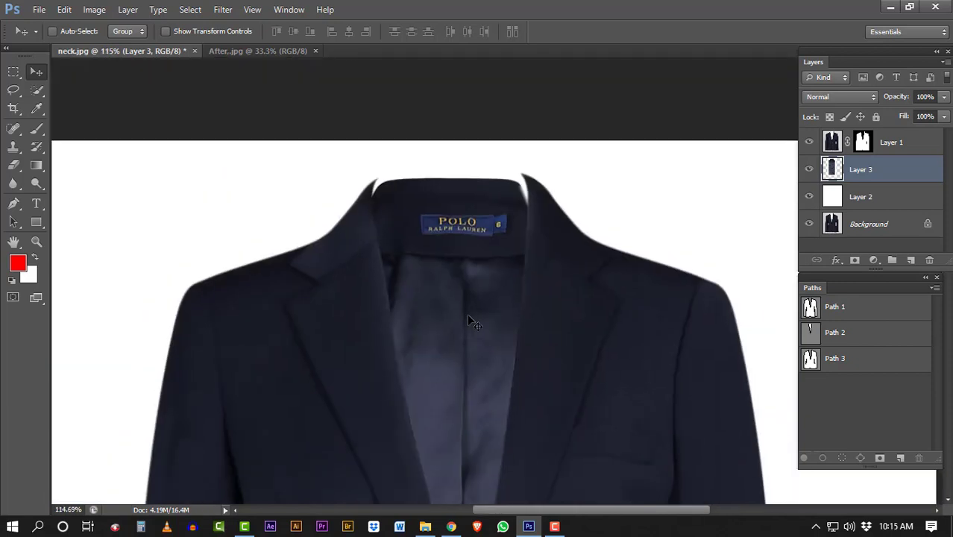
{"action": "key", "text": "ctrl+t"}
Scale Layer 3 to about 123% width and 103% height, repositioning it in the collar opening.
{"action": "scroll", "coordinate": [554, 258], "scroll_direction": "down", "scroll_amount": 5}
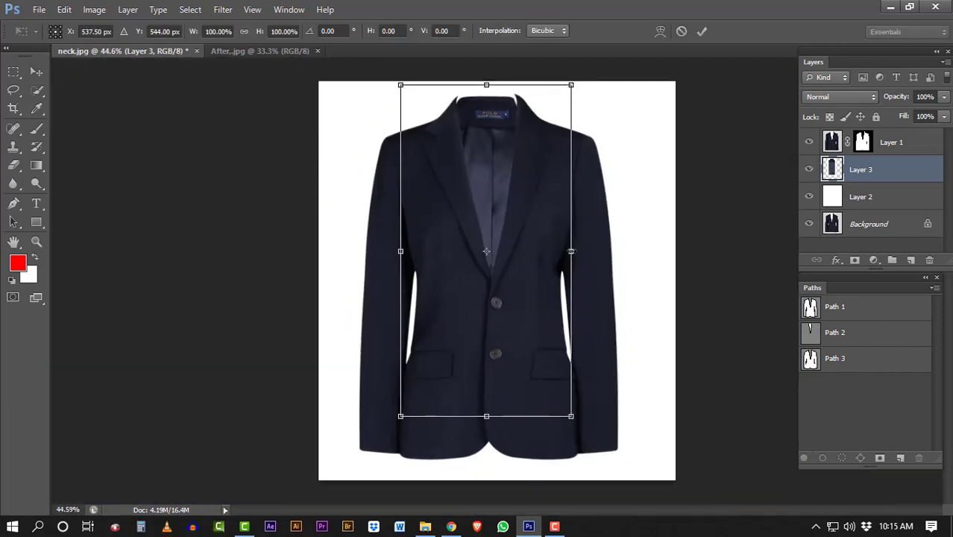
{"action": "left_click_drag", "start_coordinate": [572, 251], "coordinate": [589, 253]}
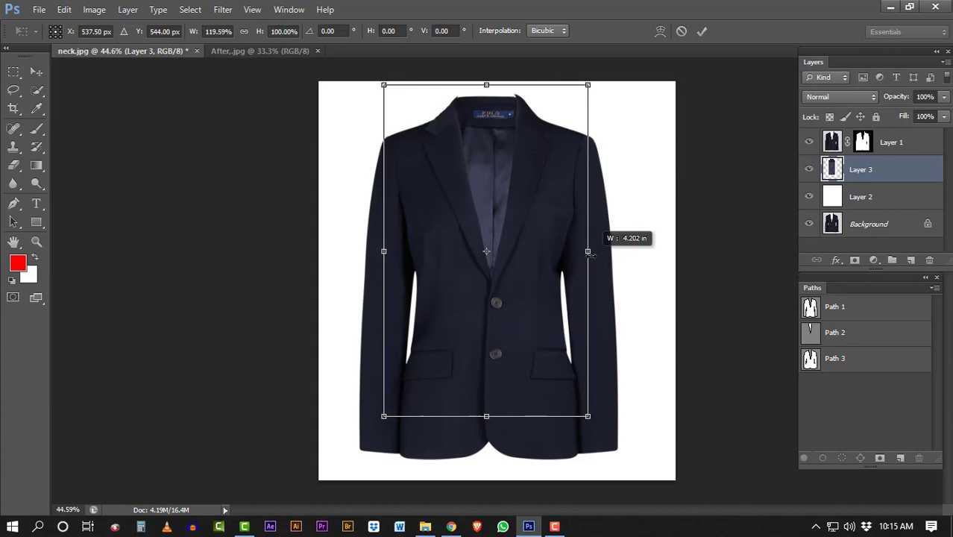
{"action": "scroll", "coordinate": [531, 179], "scroll_direction": "up", "scroll_amount": 3}
{"action": "scroll", "coordinate": [484, 355], "scroll_direction": "up", "scroll_amount": 3}
{"action": "scroll", "coordinate": [440, 357], "scroll_direction": "up", "scroll_amount": 1}
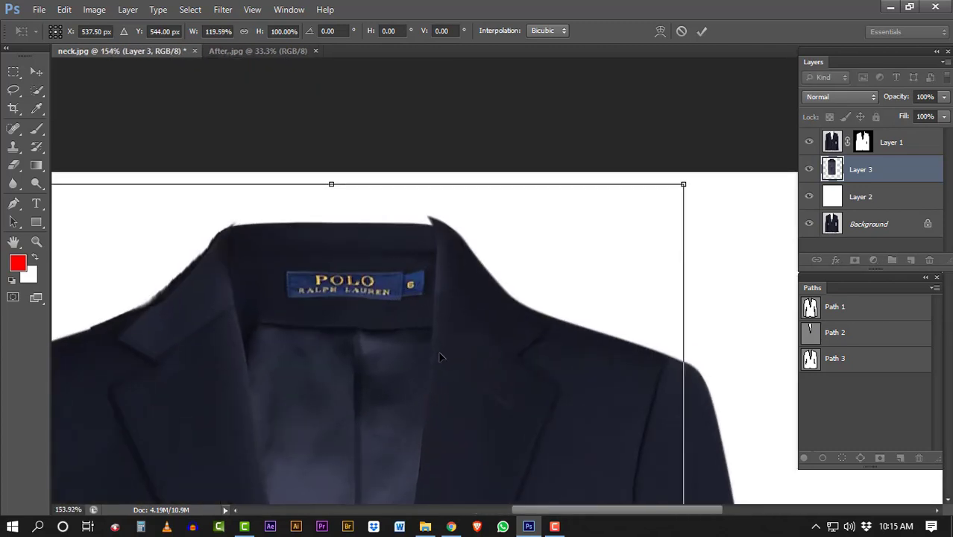
{"action": "left_click_drag", "start_coordinate": [440, 357], "coordinate": [448, 350]}
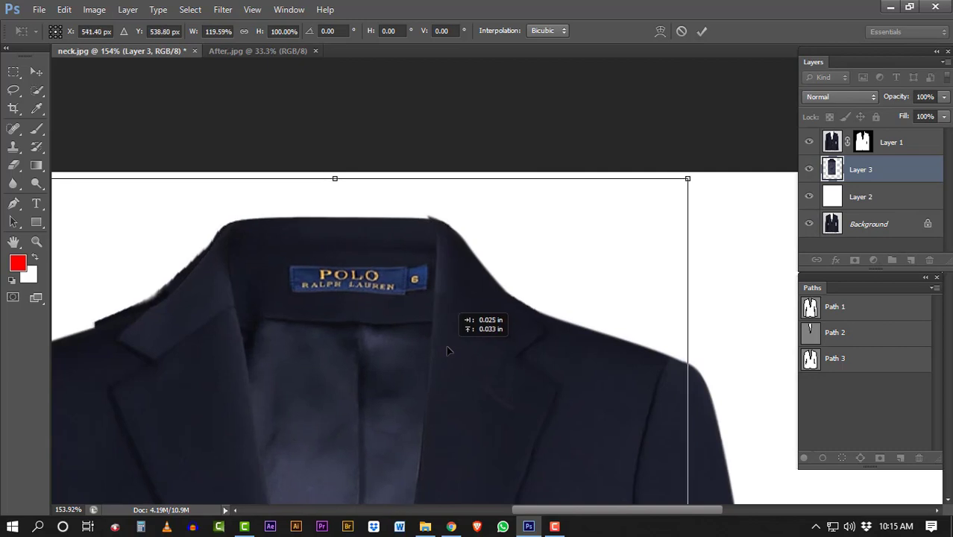
{"action": "scroll", "coordinate": [447, 349], "scroll_direction": "down", "scroll_amount": 2}
{"action": "scroll", "coordinate": [555, 295], "scroll_direction": "down", "scroll_amount": 1}
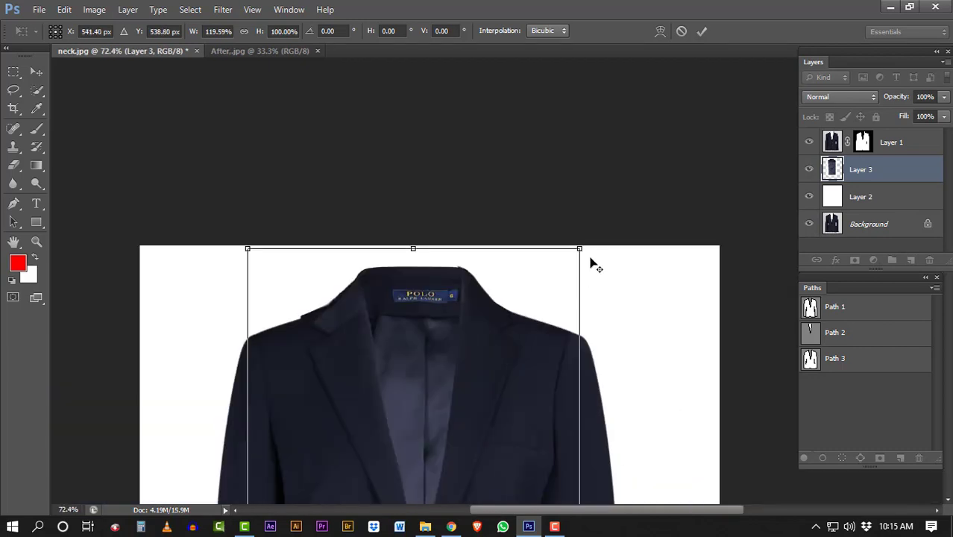
{"action": "left_click_drag", "start_coordinate": [585, 247], "coordinate": [590, 250]}
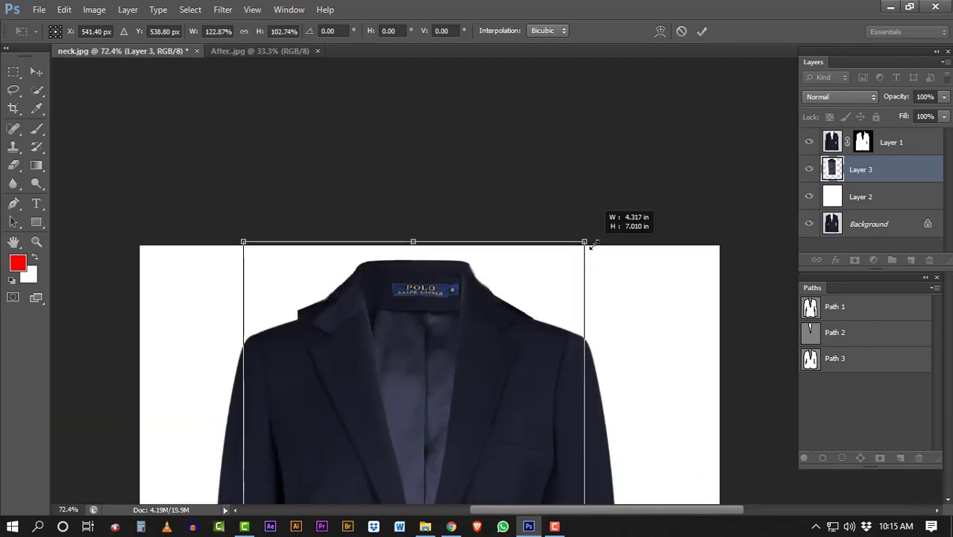
{"action": "scroll", "coordinate": [414, 269], "scroll_direction": "up", "scroll_amount": 1}
{"action": "scroll", "coordinate": [415, 268], "scroll_direction": "up", "scroll_amount": 2}
{"action": "left_click_drag", "start_coordinate": [415, 268], "coordinate": [414, 289]}
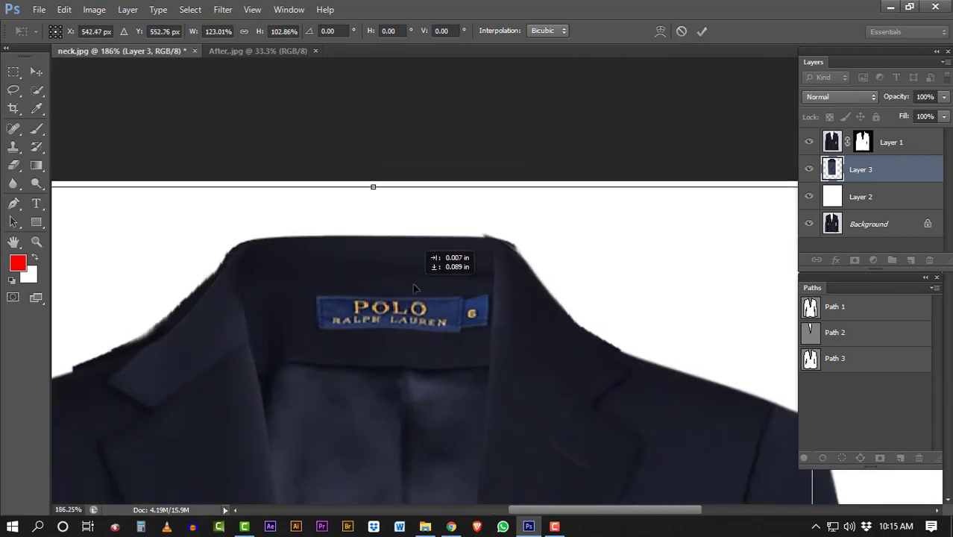
{"action": "scroll", "coordinate": [449, 229], "scroll_direction": "down", "scroll_amount": 3}
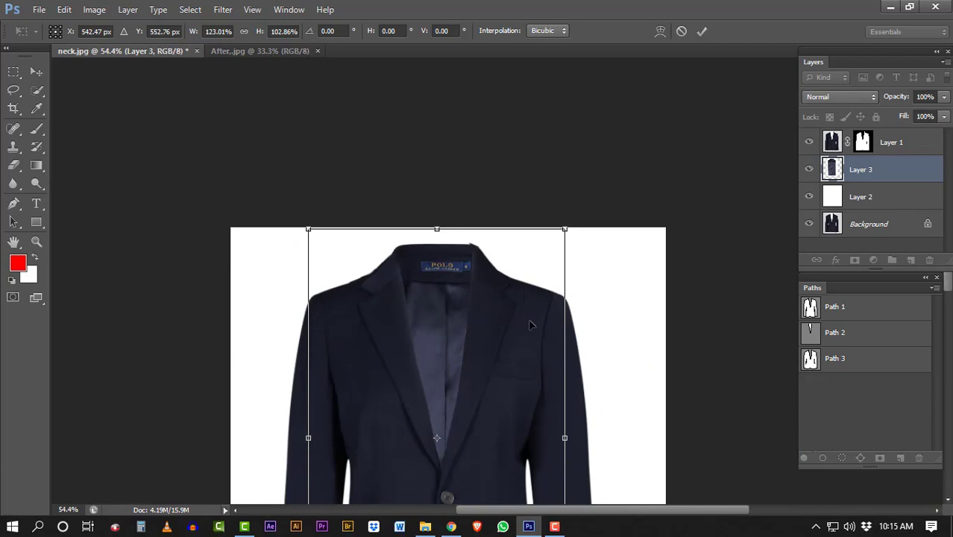
{"action": "scroll", "coordinate": [445, 275], "scroll_direction": "up", "scroll_amount": 3}
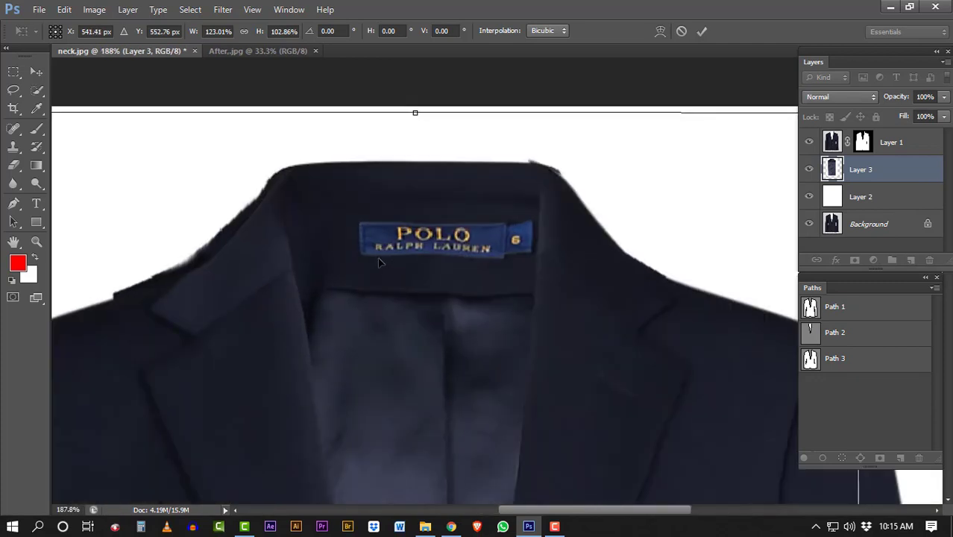
{"action": "scroll", "coordinate": [393, 273], "scroll_direction": "down", "scroll_amount": 2}
{"action": "right_click", "coordinate": [437, 192]}
Warp Layer 3's collar top and top-left corner to follow the neckline, then apply it.
{"action": "left_click", "coordinate": [472, 301]}
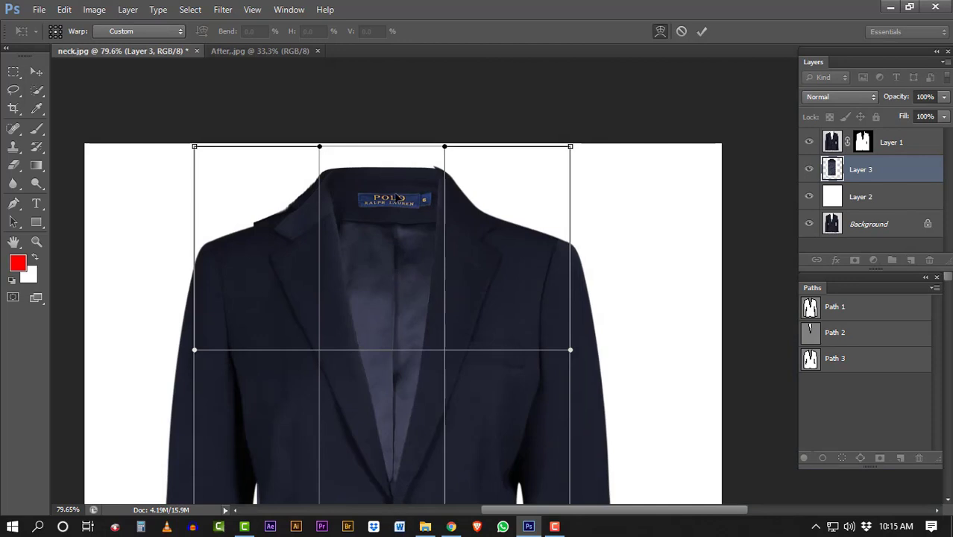
{"action": "left_click_drag", "start_coordinate": [407, 165], "coordinate": [409, 165]}
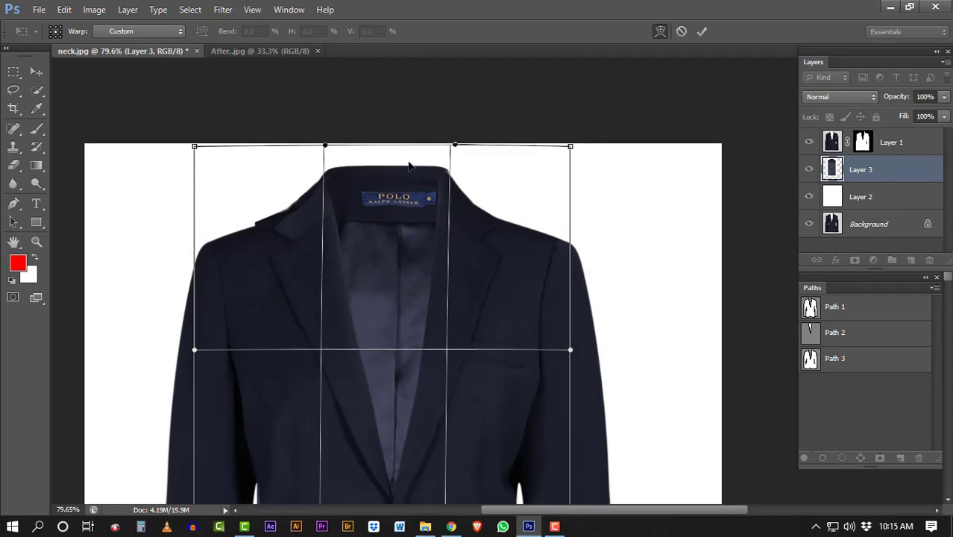
{"action": "left_click_drag", "start_coordinate": [194, 148], "coordinate": [183, 155]}
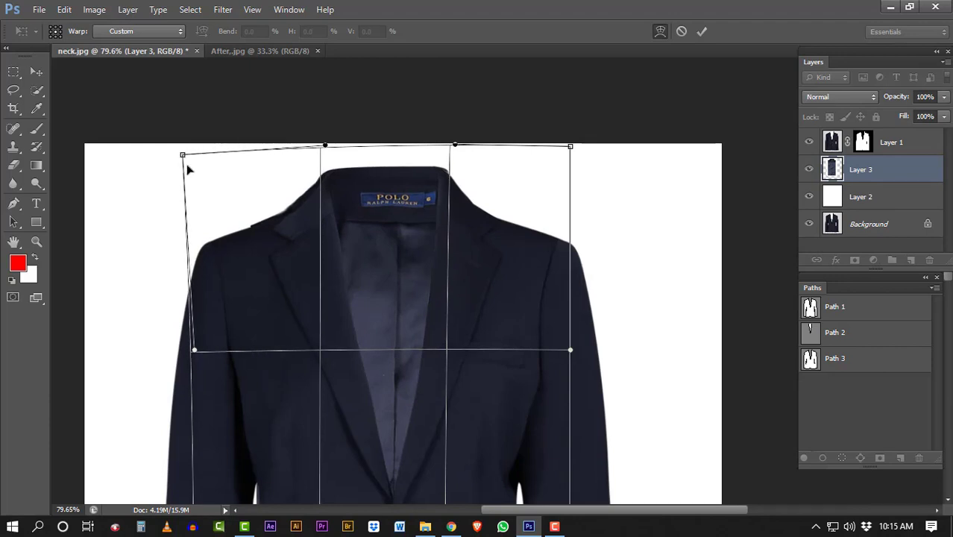
{"action": "key", "text": "Return"}
{"action": "scroll", "coordinate": [152, 172], "scroll_direction": "up", "scroll_amount": 1}
Reshape Path 3 along the collar top and round its top-right corner.
{"action": "key", "text": "p"}
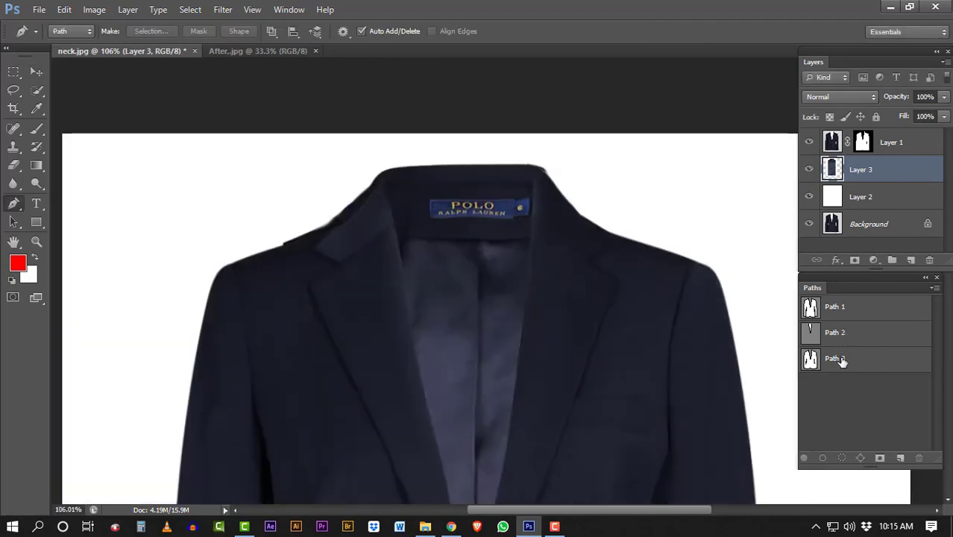
{"action": "left_click", "coordinate": [841, 360]}
{"action": "scroll", "coordinate": [336, 153], "scroll_direction": "up", "scroll_amount": 2}
{"action": "scroll", "coordinate": [457, 185], "scroll_direction": "up", "scroll_amount": 5}
{"action": "scroll", "coordinate": [432, 157], "scroll_direction": "up", "scroll_amount": 1}
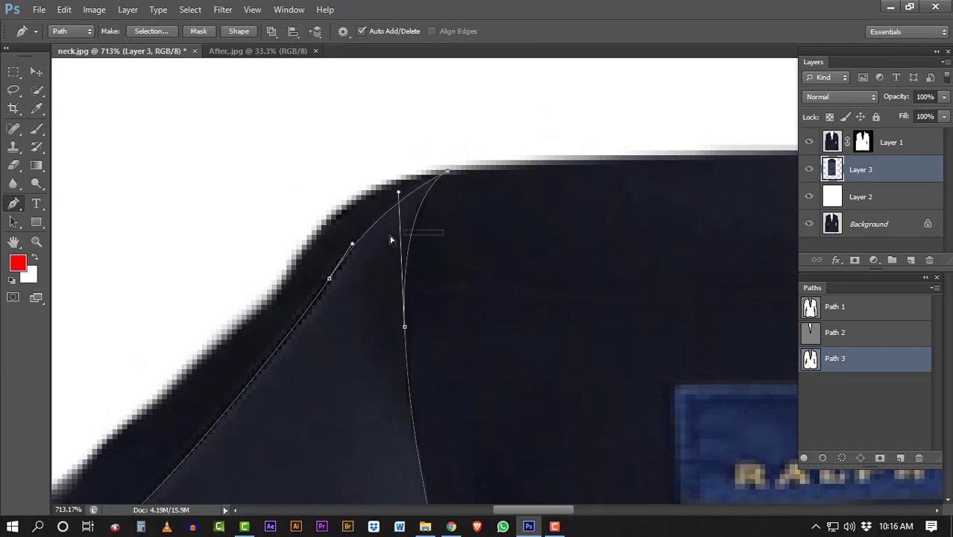
{"action": "scroll", "coordinate": [410, 216], "scroll_direction": "down", "scroll_amount": 3}
{"action": "scroll", "coordinate": [613, 259], "scroll_direction": "up", "scroll_amount": 2}
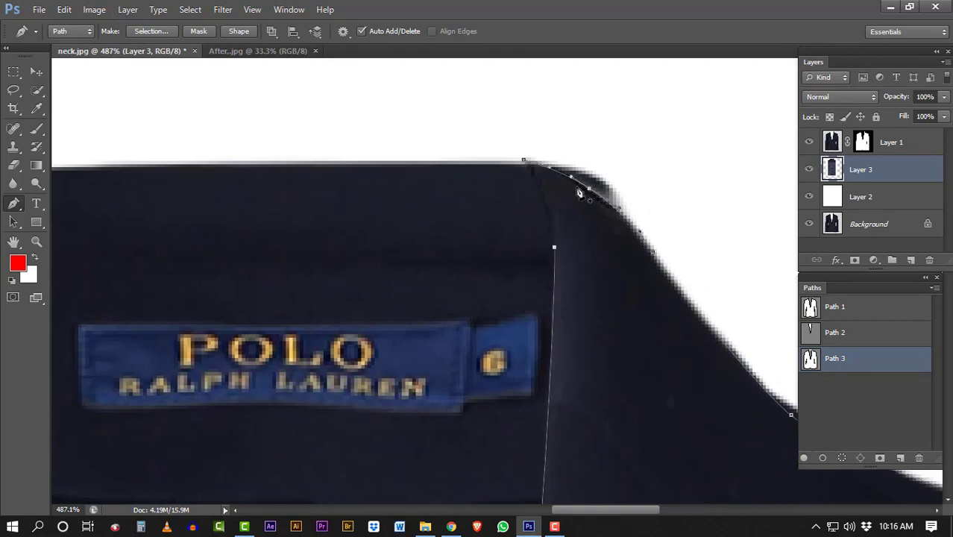
{"action": "scroll", "coordinate": [265, 216], "scroll_direction": "left", "scroll_amount": 5}
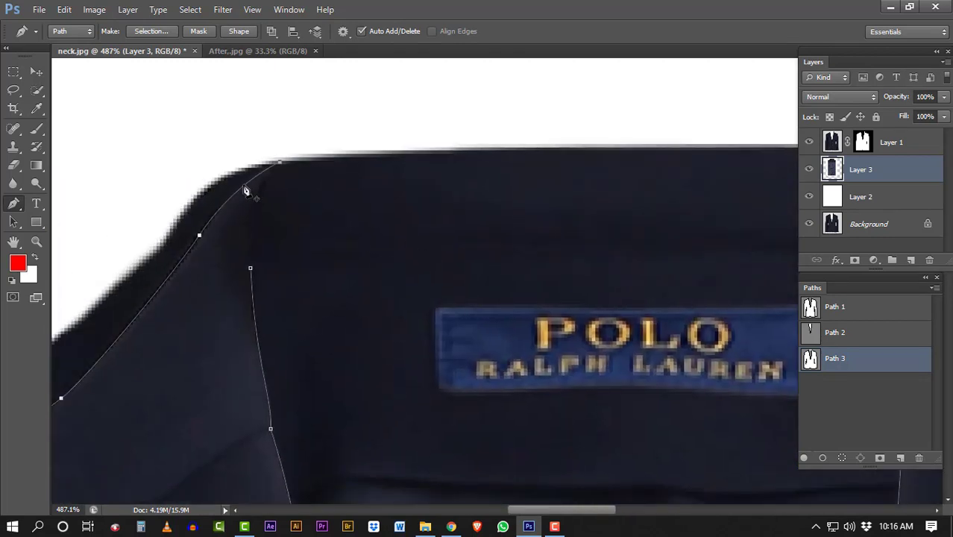
{"action": "key", "text": "ctrl+z"}
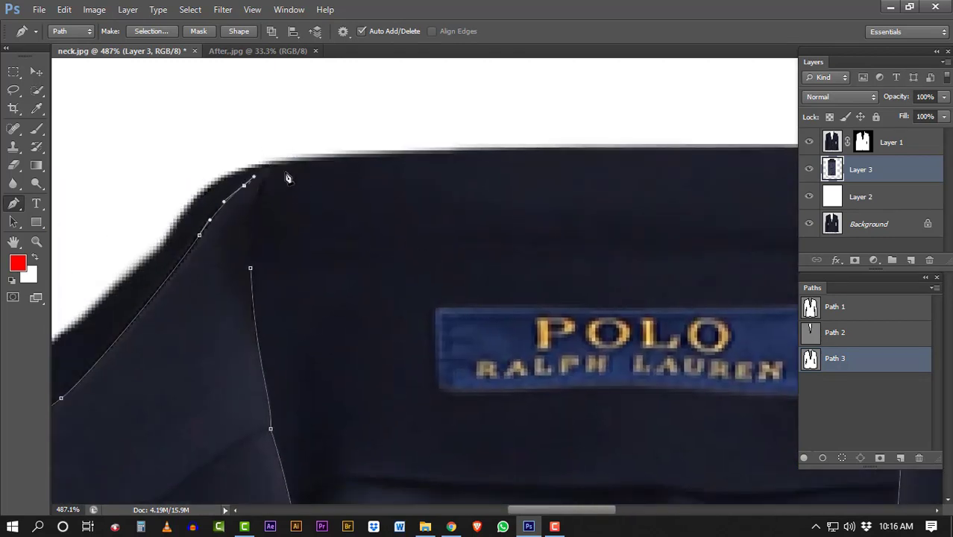
{"action": "left_click_drag", "start_coordinate": [367, 160], "coordinate": [454, 160]}
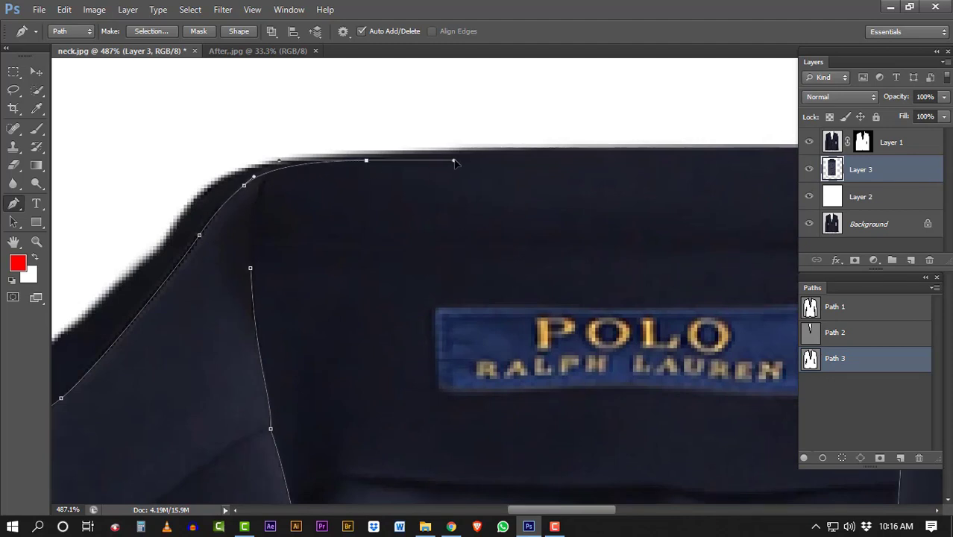
{"action": "scroll", "coordinate": [470, 194], "scroll_direction": "down", "scroll_amount": 5}
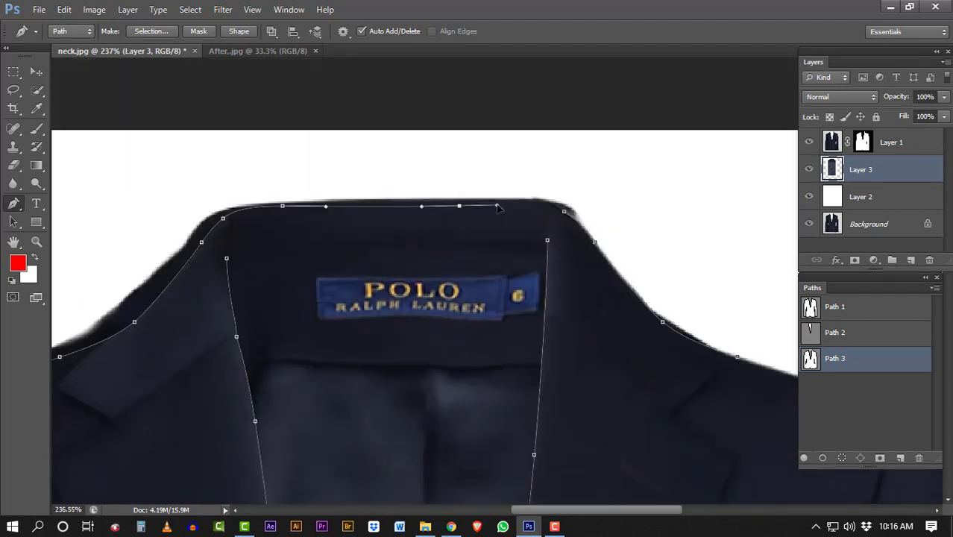
{"action": "left_click_drag", "start_coordinate": [563, 217], "coordinate": [586, 227]}
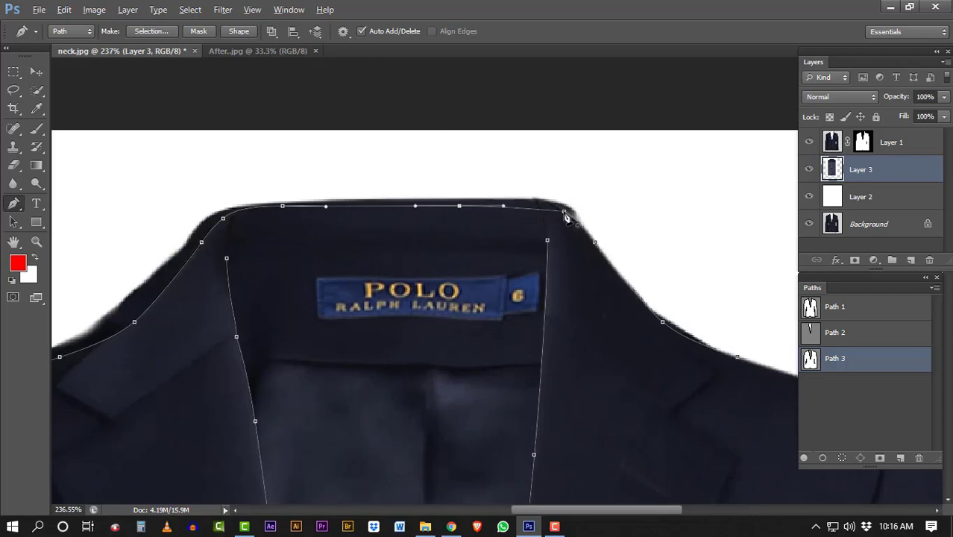
{"action": "scroll", "coordinate": [509, 358], "scroll_direction": "down", "scroll_amount": 5}
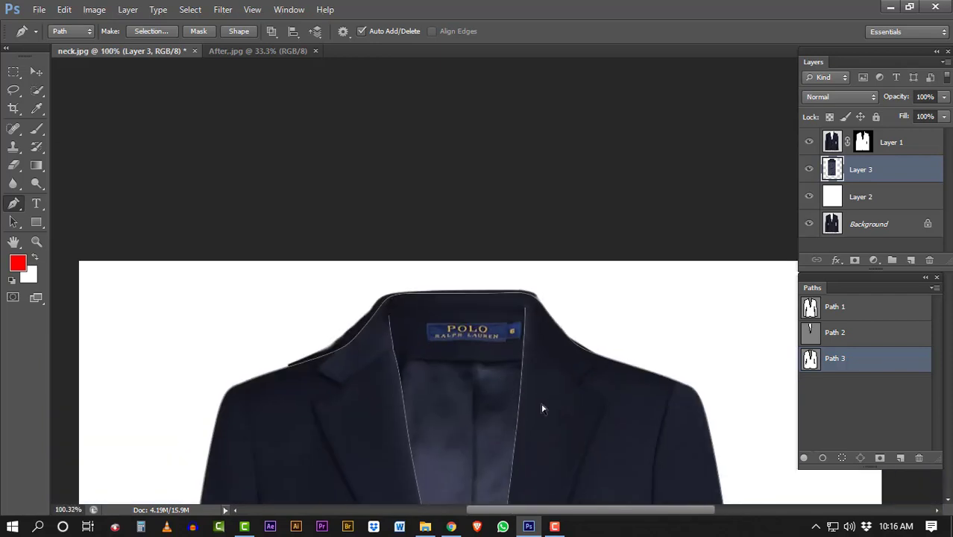
{"action": "scroll", "coordinate": [508, 359], "scroll_direction": "down", "scroll_amount": 3}
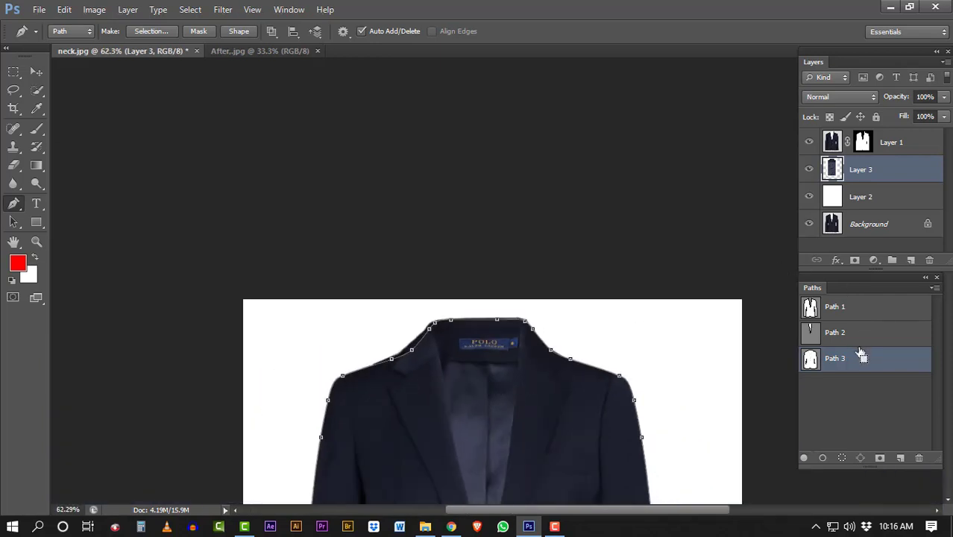
Load Path 3 as a feathered selection and mask Layer 3 to it.
{"action": "left_click", "coordinate": [812, 362], "text": "ctrl"}
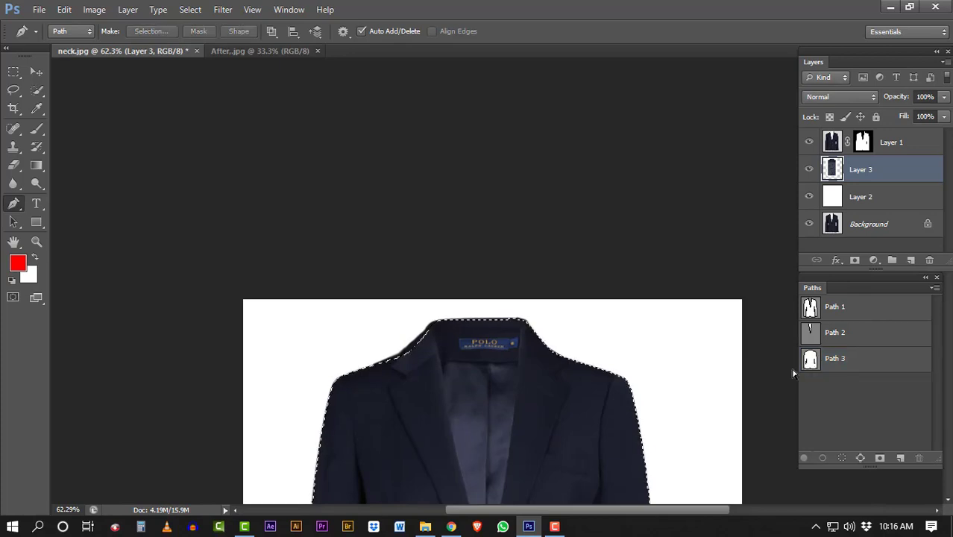
{"action": "key", "text": "shift+F6"}
{"action": "key", "text": "Return"}
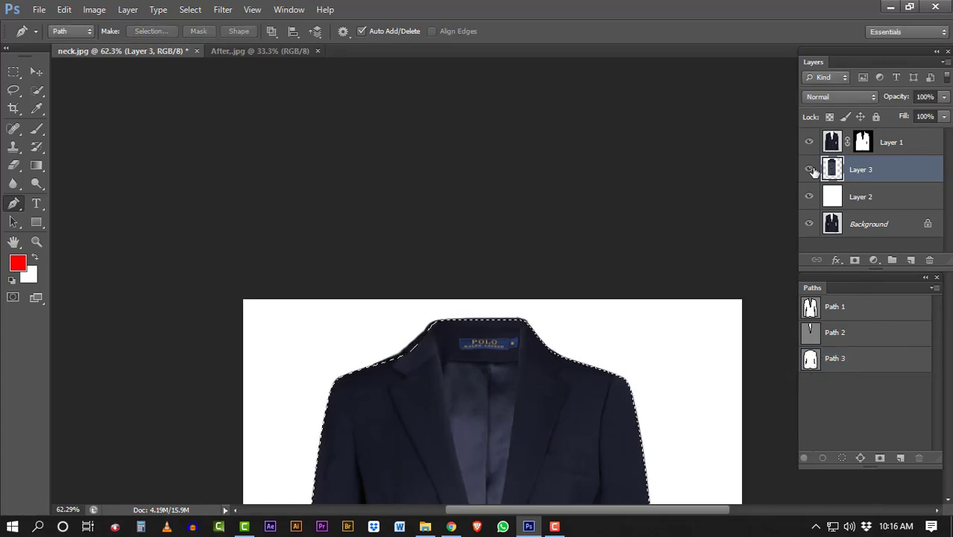
{"action": "left_click", "coordinate": [855, 259]}
{"action": "scroll", "coordinate": [393, 266], "scroll_direction": "up", "scroll_amount": 2}
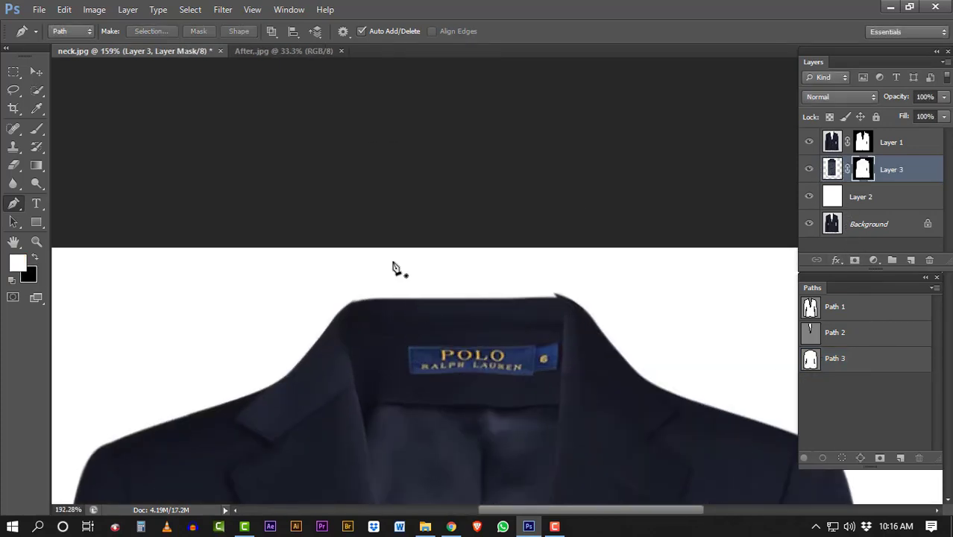
{"action": "scroll", "coordinate": [444, 369], "scroll_direction": "up", "scroll_amount": 4}
{"action": "scroll", "coordinate": [444, 370], "scroll_direction": "down", "scroll_amount": 3}
{"action": "scroll", "coordinate": [618, 267], "scroll_direction": "up", "scroll_amount": 4}
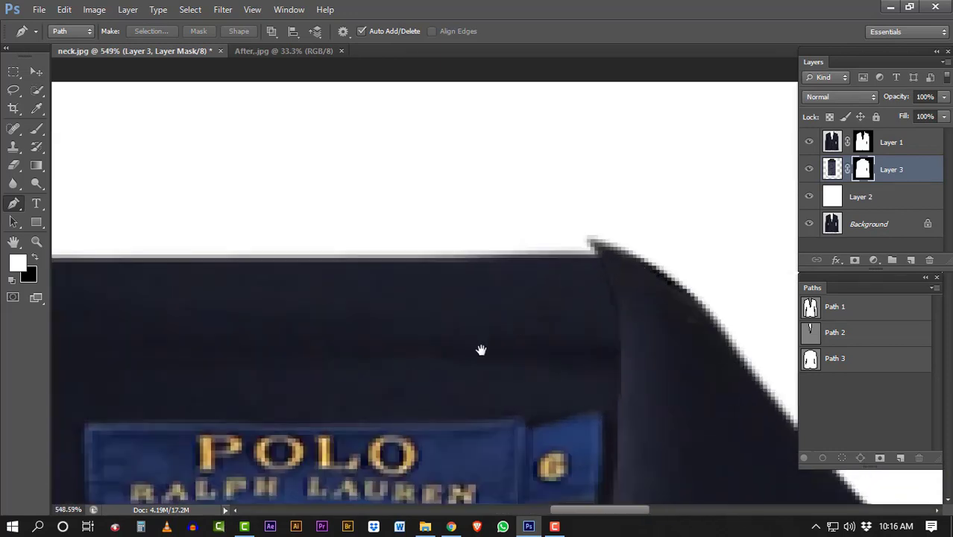
{"action": "scroll", "coordinate": [481, 350], "scroll_direction": "down", "scroll_amount": 3}
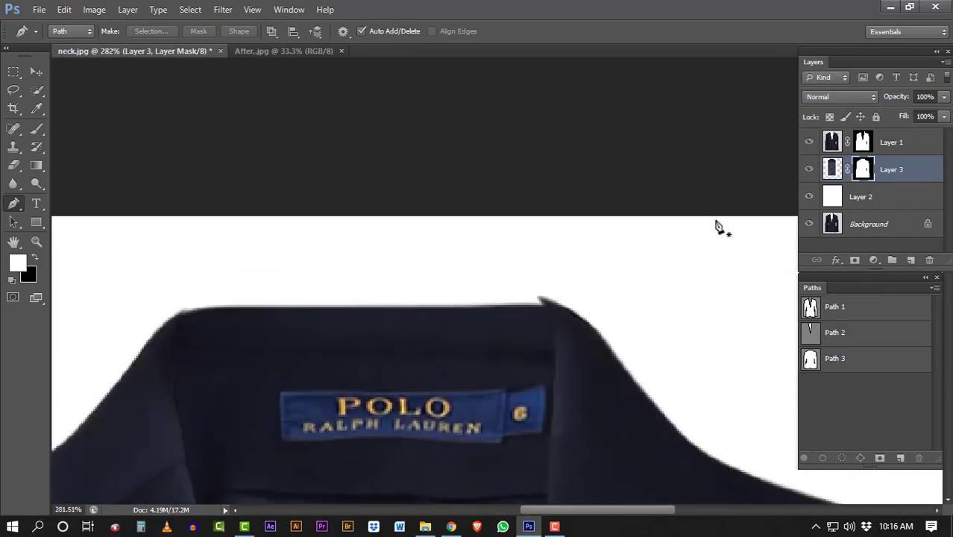
View Layer 1's mask alone and load the inverted Path 3 selection.
{"action": "left_click", "coordinate": [867, 141]}
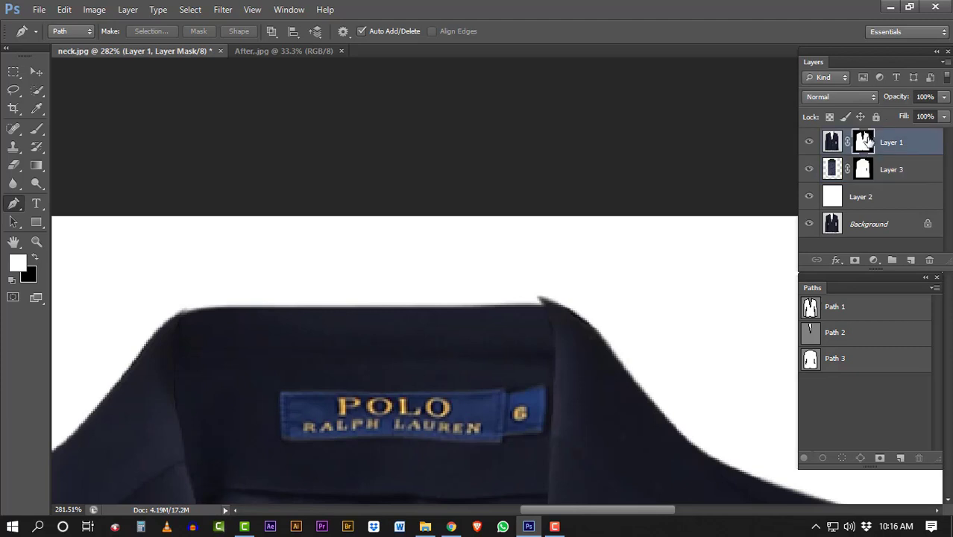
{"action": "left_click", "coordinate": [863, 142], "text": "alt"}
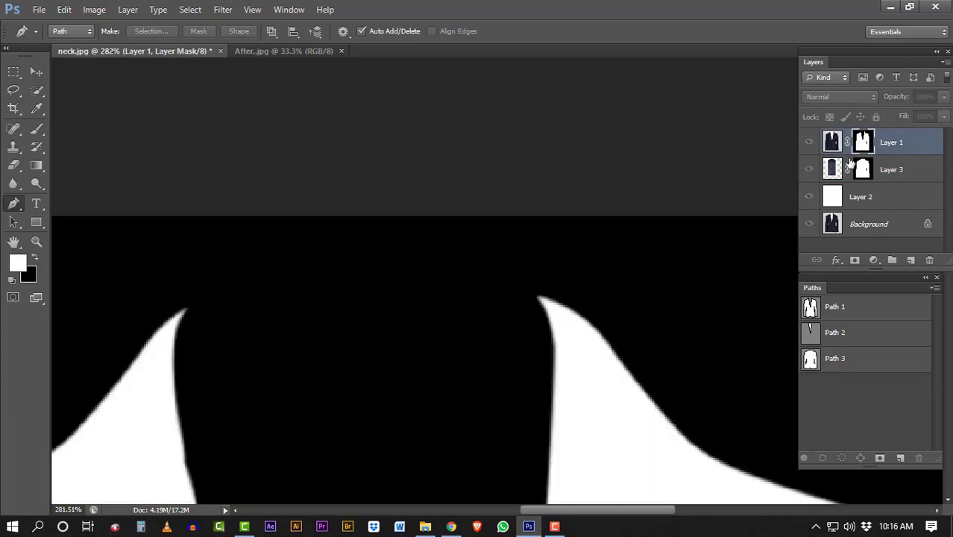
{"action": "left_click", "coordinate": [815, 366], "text": "ctrl"}
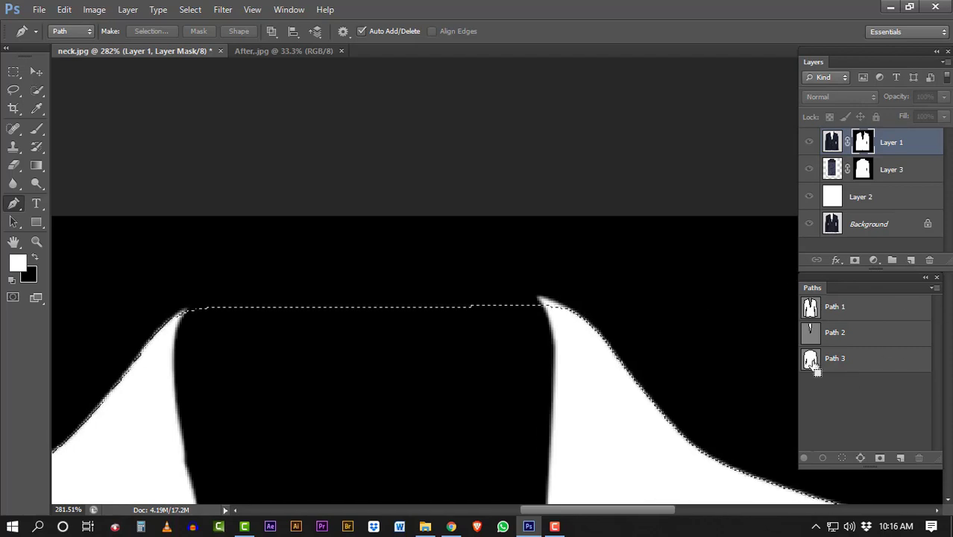
{"action": "key", "text": "ctrl+shift+i"}
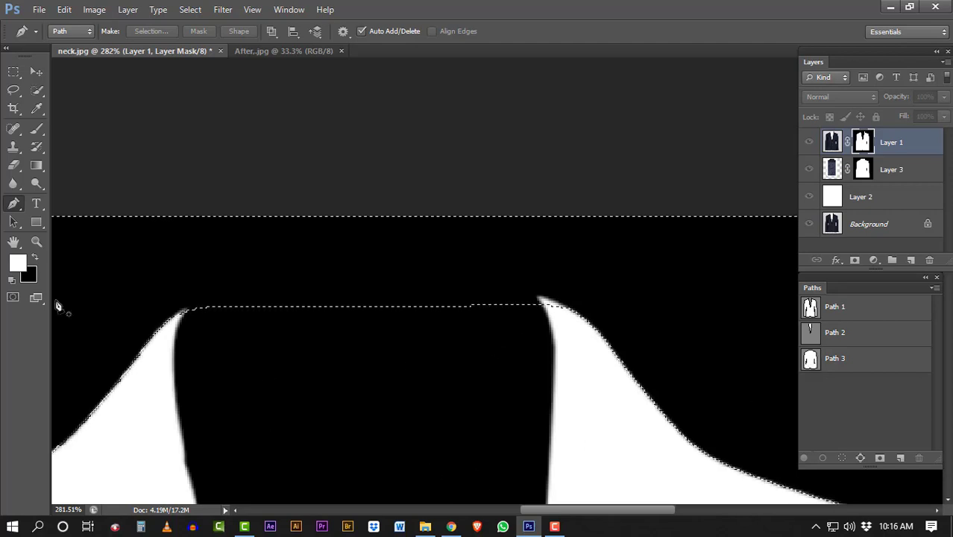
Paint out the white tip above the right shoulder with a 22 px black brush.
{"action": "left_click", "coordinate": [37, 129]}
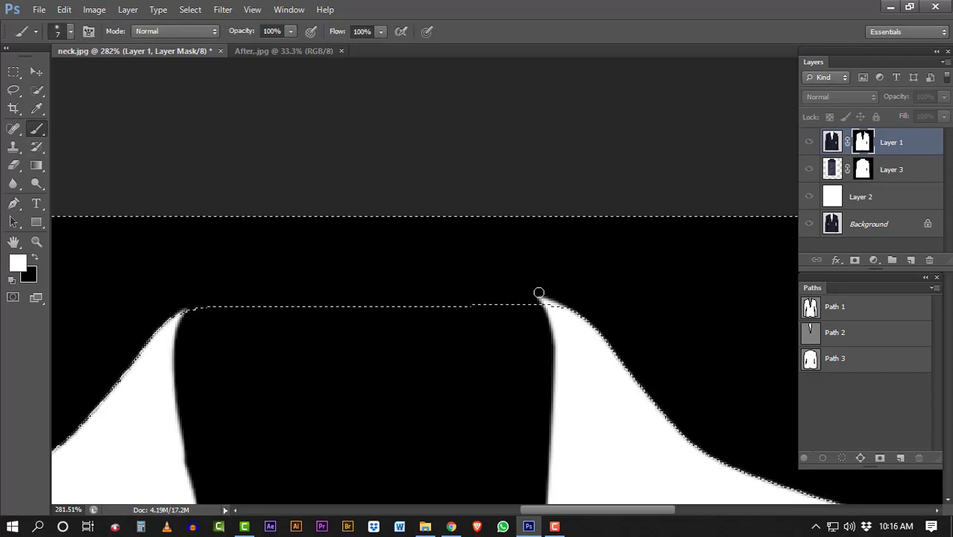
{"action": "left_click_drag", "start_coordinate": [539, 293], "coordinate": [548, 293]}
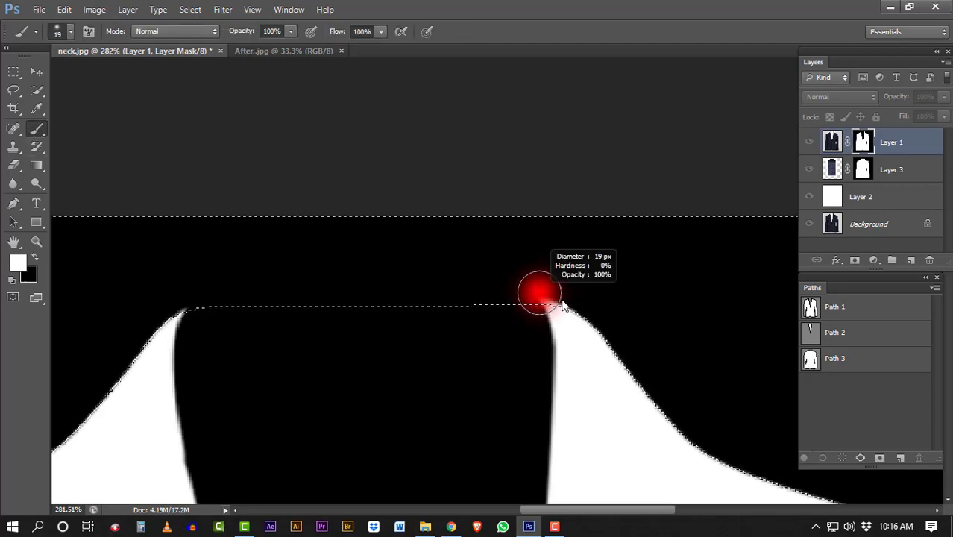
{"action": "left_click", "coordinate": [35, 259]}
{"action": "left_click_drag", "start_coordinate": [532, 306], "coordinate": [495, 297]}
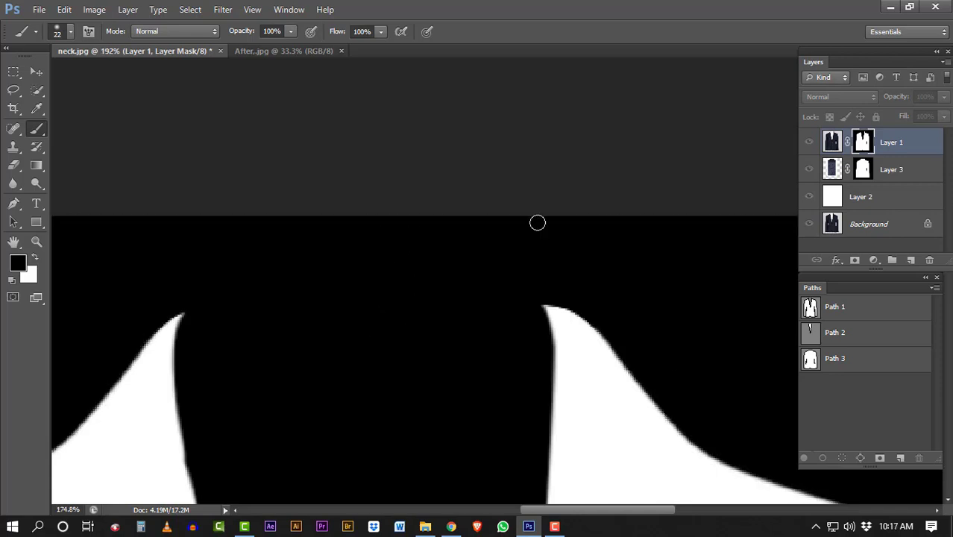
{"action": "scroll", "coordinate": [538, 222], "scroll_direction": "down", "scroll_amount": 3}
{"action": "left_click", "coordinate": [863, 142], "text": "alt"}
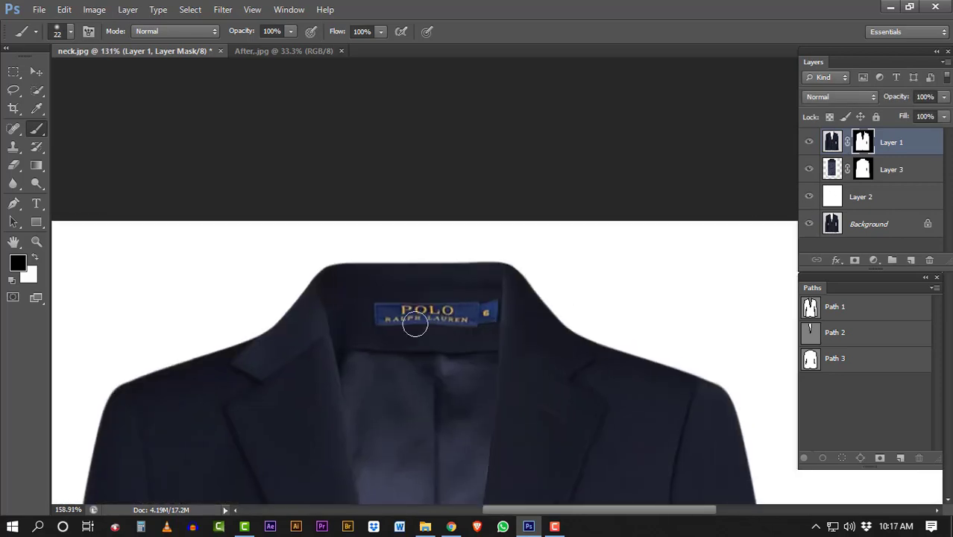
{"action": "scroll", "coordinate": [411, 315], "scroll_direction": "up", "scroll_amount": 2, "text": "alt"}
Pen-trace the back-neck lining's right edge and curve the path along the collar top.
{"action": "scroll", "coordinate": [319, 304], "scroll_direction": "up", "scroll_amount": 2, "text": "alt"}
{"action": "key", "text": "p"}
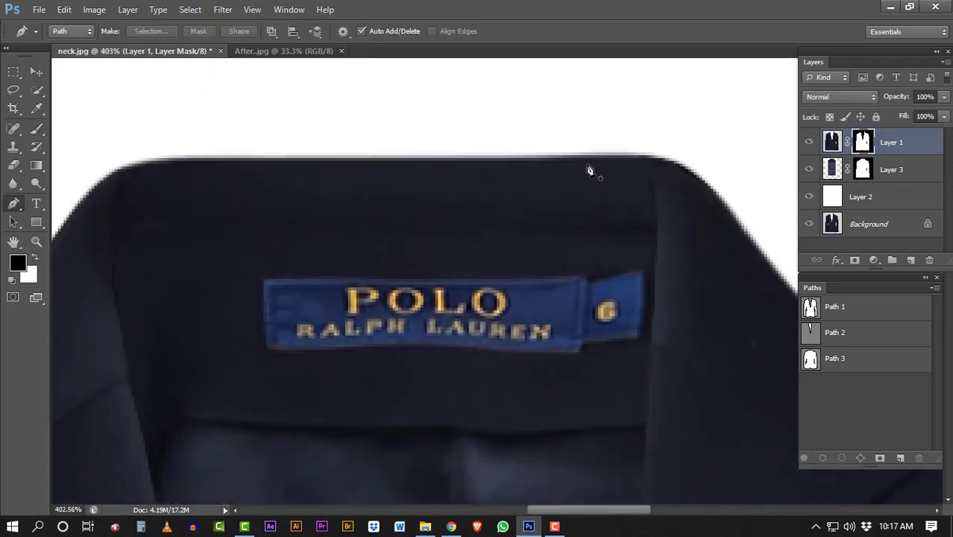
{"action": "scroll", "coordinate": [657, 433], "scroll_direction": "down", "scroll_amount": 3, "text": "alt"}
{"action": "scroll", "coordinate": [584, 400], "scroll_direction": "up", "scroll_amount": 1, "text": "alt"}
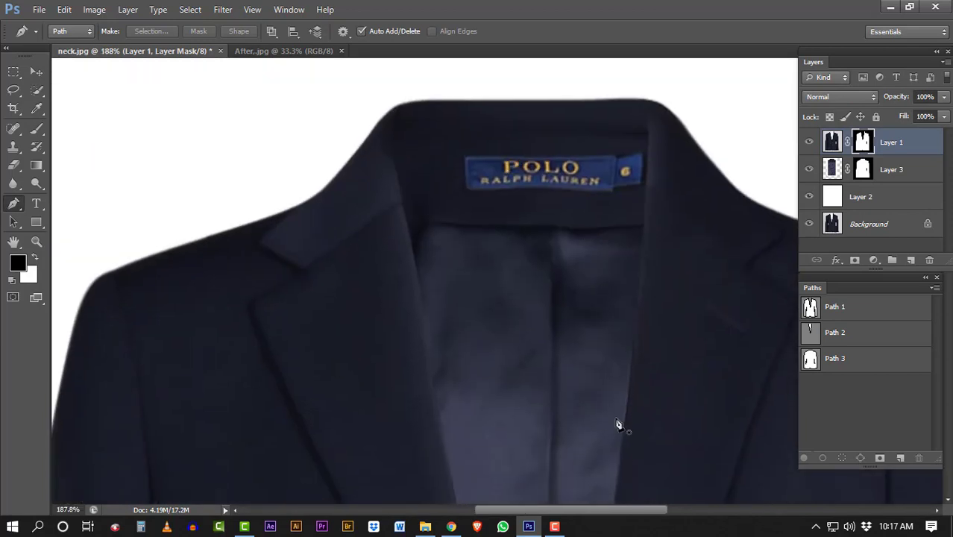
{"action": "left_click", "coordinate": [645, 239]}
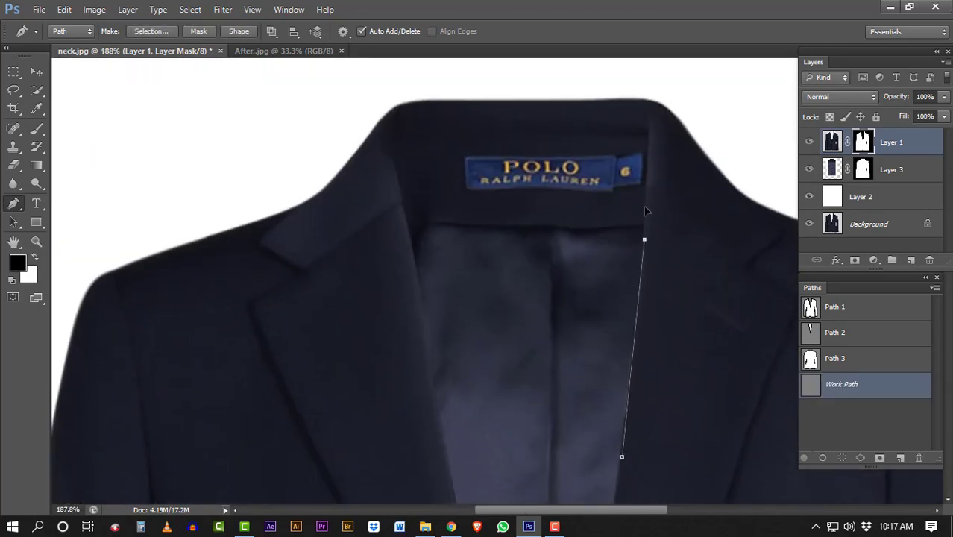
{"action": "left_click", "coordinate": [650, 149]}
{"action": "scroll", "coordinate": [648, 146], "scroll_direction": "up", "scroll_amount": 2, "text": "alt"}
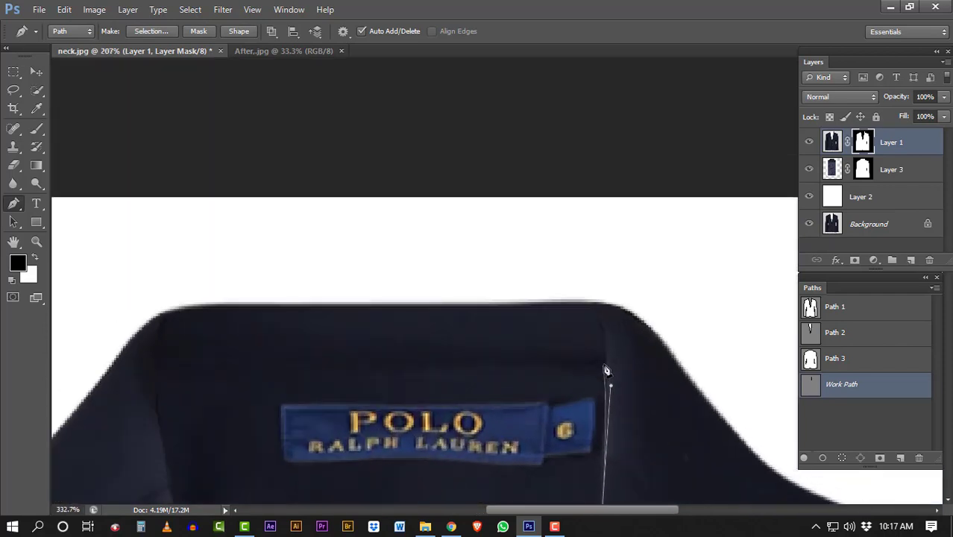
{"action": "left_click_drag", "start_coordinate": [589, 304], "coordinate": [566, 297]}
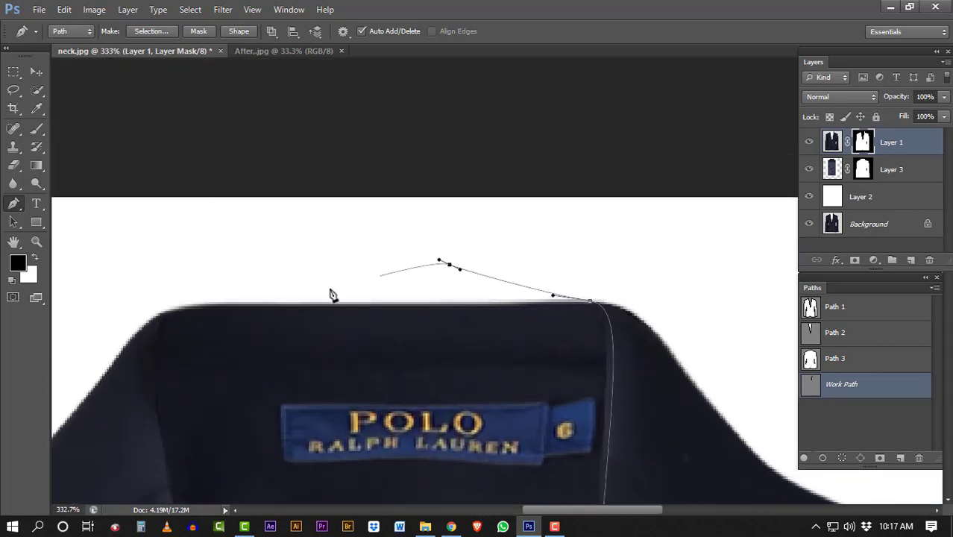
Continue the path to the collar's left top corner and down the lining's left edge.
{"action": "scroll", "coordinate": [240, 330], "scroll_direction": "down", "scroll_amount": 2}
{"action": "scroll", "coordinate": [240, 313], "scroll_direction": "up", "scroll_amount": 2}
{"action": "left_click", "coordinate": [237, 295]}
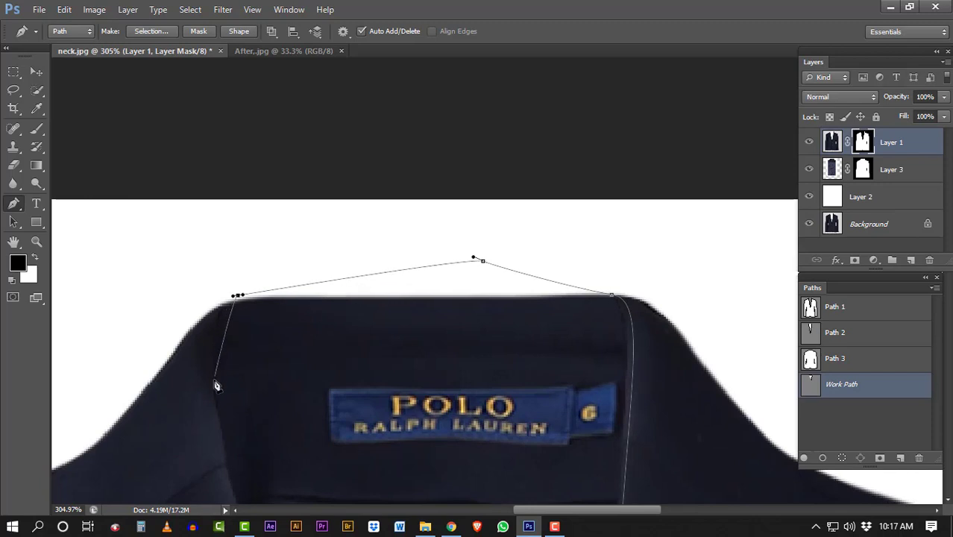
{"action": "left_click_drag", "start_coordinate": [236, 485], "coordinate": [322, 236]}
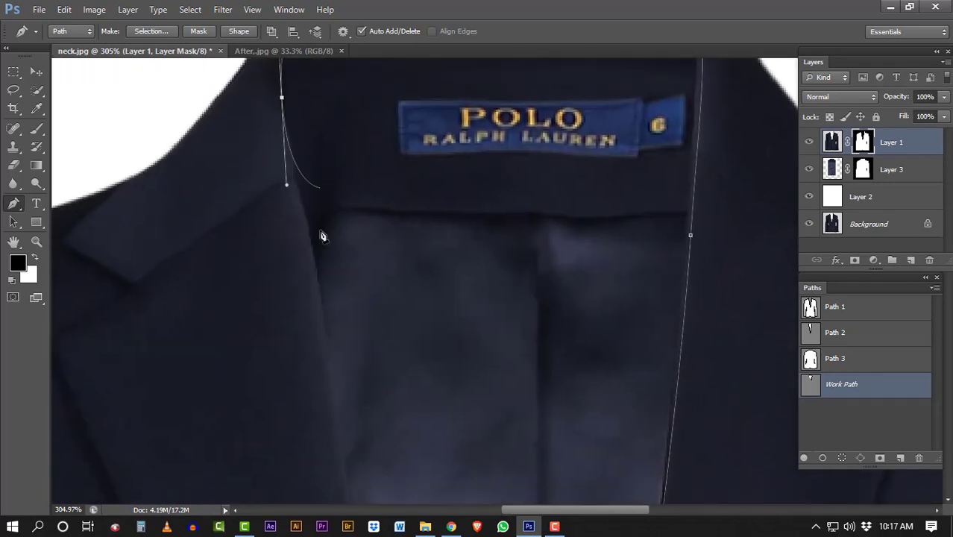
{"action": "left_click_drag", "start_coordinate": [318, 277], "coordinate": [319, 310]}
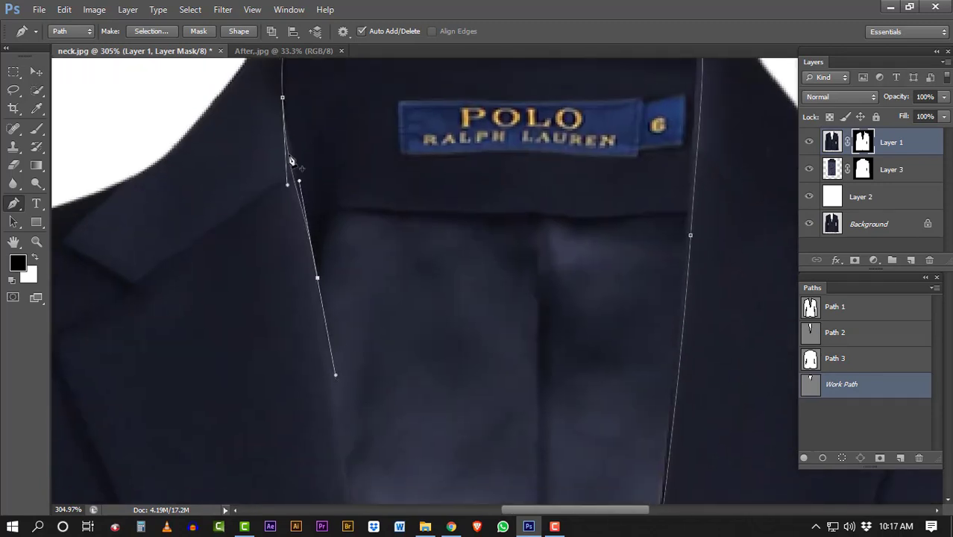
{"action": "scroll", "coordinate": [402, 365], "scroll_direction": "down", "scroll_amount": 5}
{"action": "scroll", "coordinate": [462, 380], "scroll_direction": "up", "scroll_amount": 2}
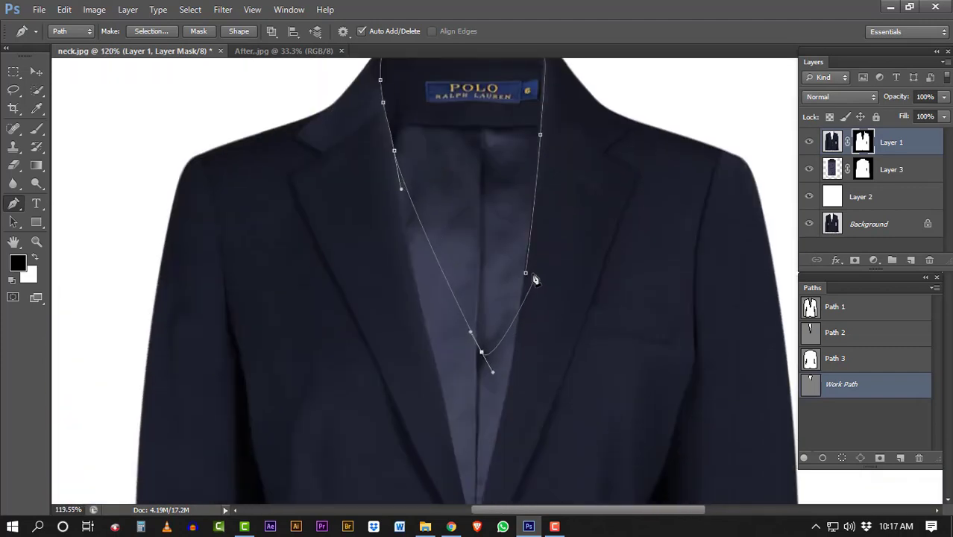
Turn the path into a 0.5 px feathered selection, fill the mask white, then deselect.
{"action": "key", "text": "ctrl+Return"}
{"action": "key", "text": "shift+F6"}
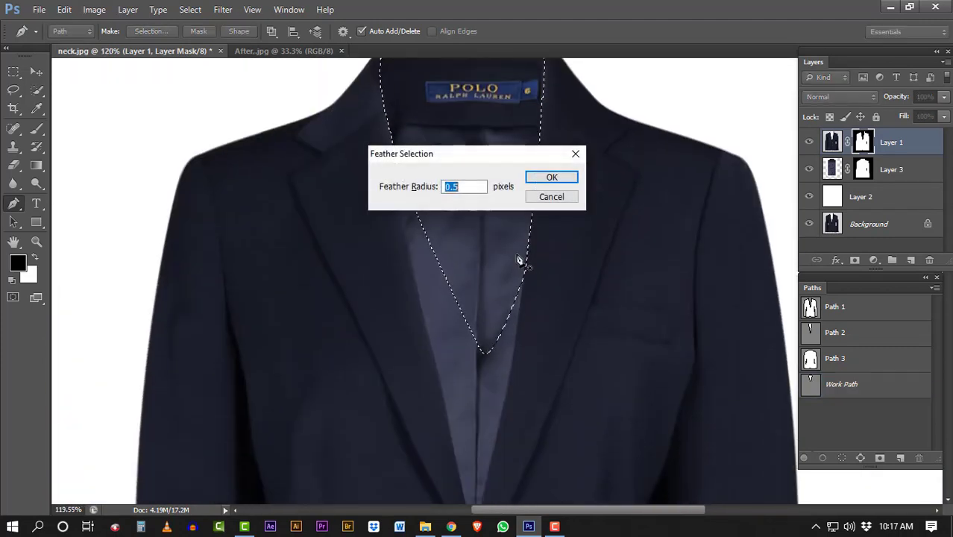
{"action": "key", "text": "Return"}
{"action": "key", "text": "x"}
{"action": "scroll", "coordinate": [504, 177], "scroll_direction": "up", "scroll_amount": 2}
{"action": "scroll", "coordinate": [404, 266], "scroll_direction": "up", "scroll_amount": 2}
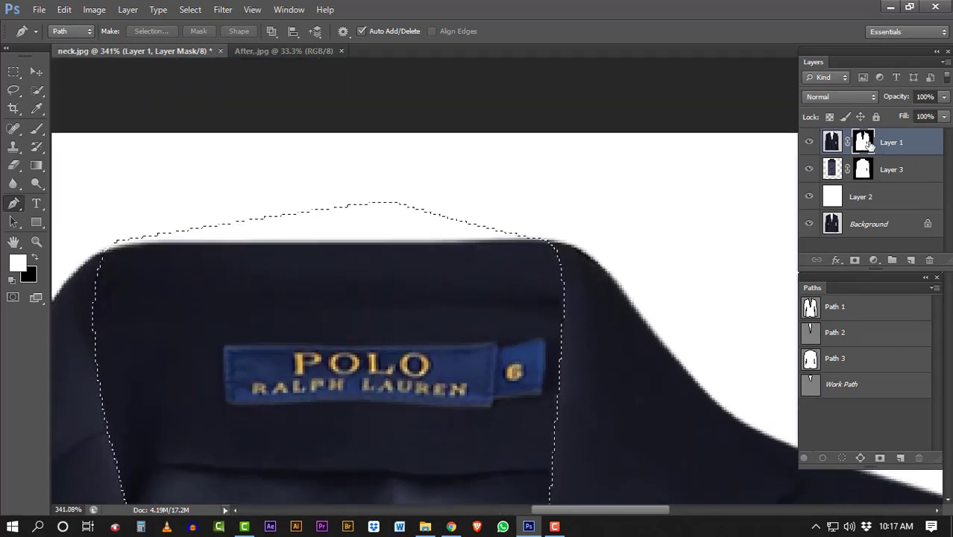
{"action": "key", "text": "ctrl+d"}
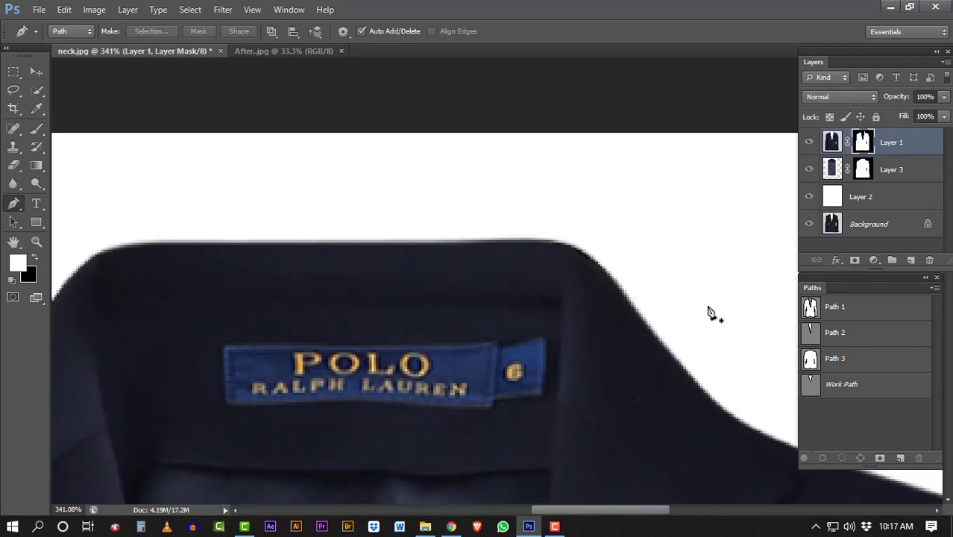
Toggle the edited layers' visibility to compare with the original mannequin photo.
{"action": "scroll", "coordinate": [672, 319], "scroll_direction": "down", "scroll_amount": 3}
{"action": "scroll", "coordinate": [522, 246], "scroll_direction": "down", "scroll_amount": 3}
{"action": "scroll", "coordinate": [423, 185], "scroll_direction": "down", "scroll_amount": 2}
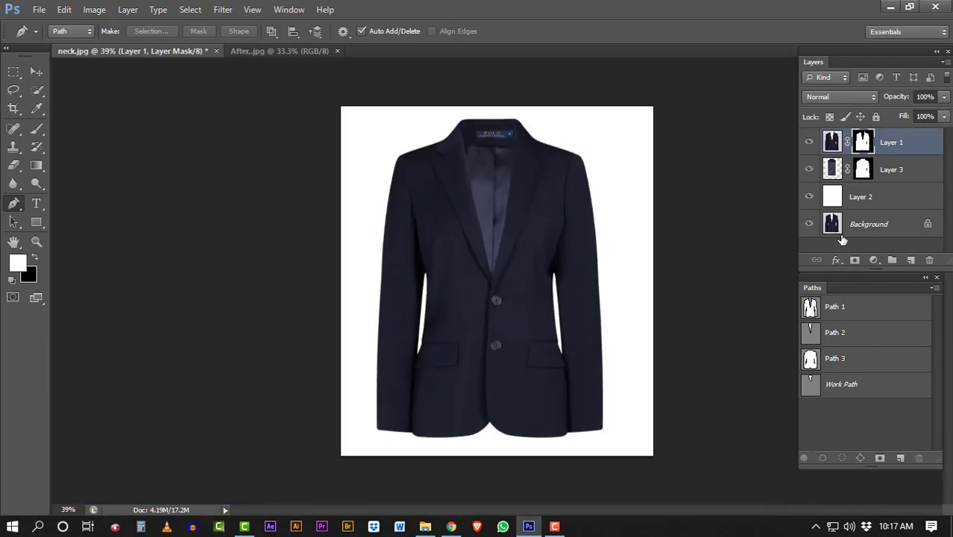
{"action": "left_click", "coordinate": [811, 227], "text": "alt"}
{"action": "left_click", "coordinate": [811, 226], "text": "alt"}
{"action": "left_click", "coordinate": [811, 227], "text": "alt"}
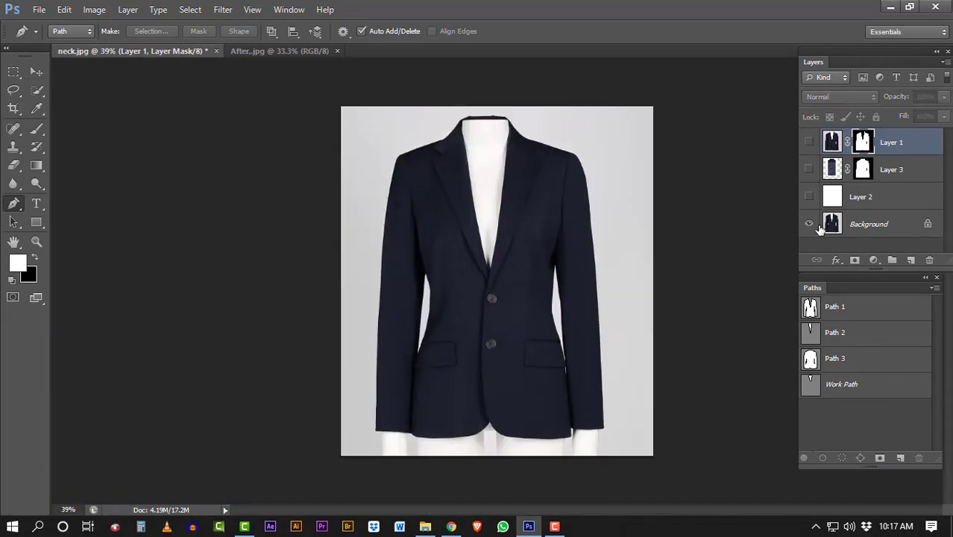